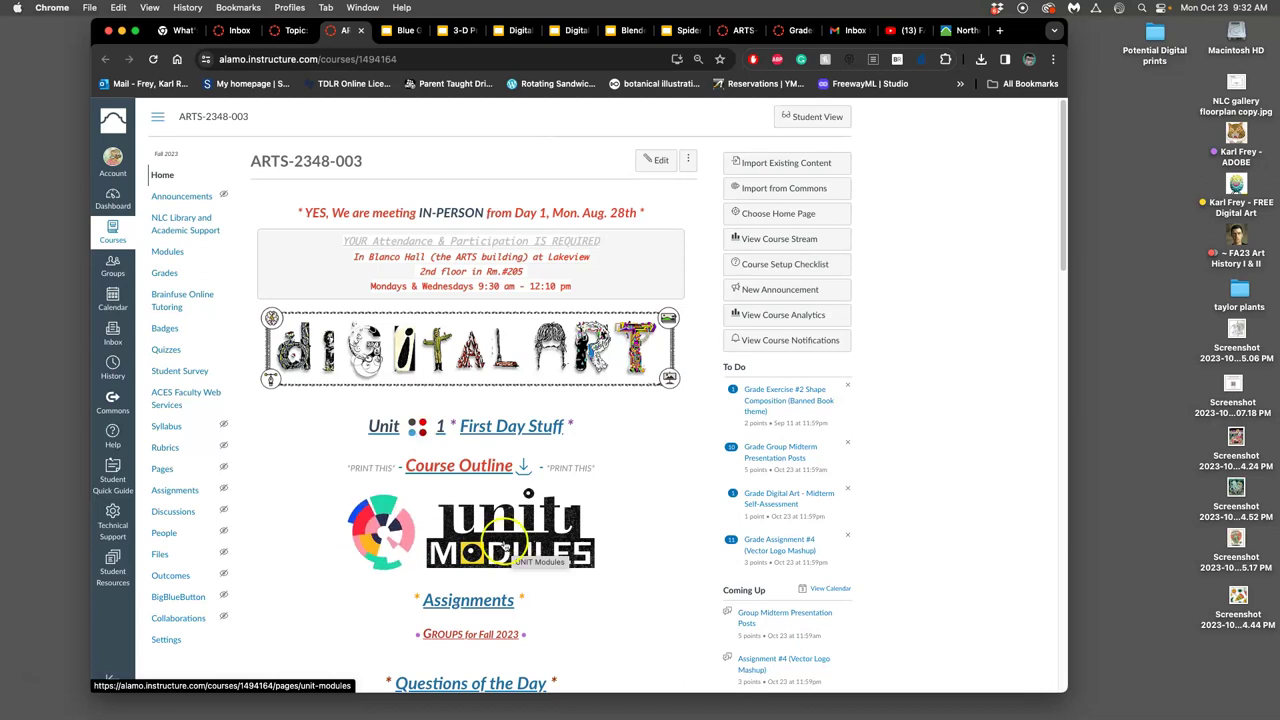
Go from UNIT Modules to Unit 9 and open the Assignment #4 Vector Logo Mashup discussion
{"action": "left_click", "coordinate": [505, 545]}
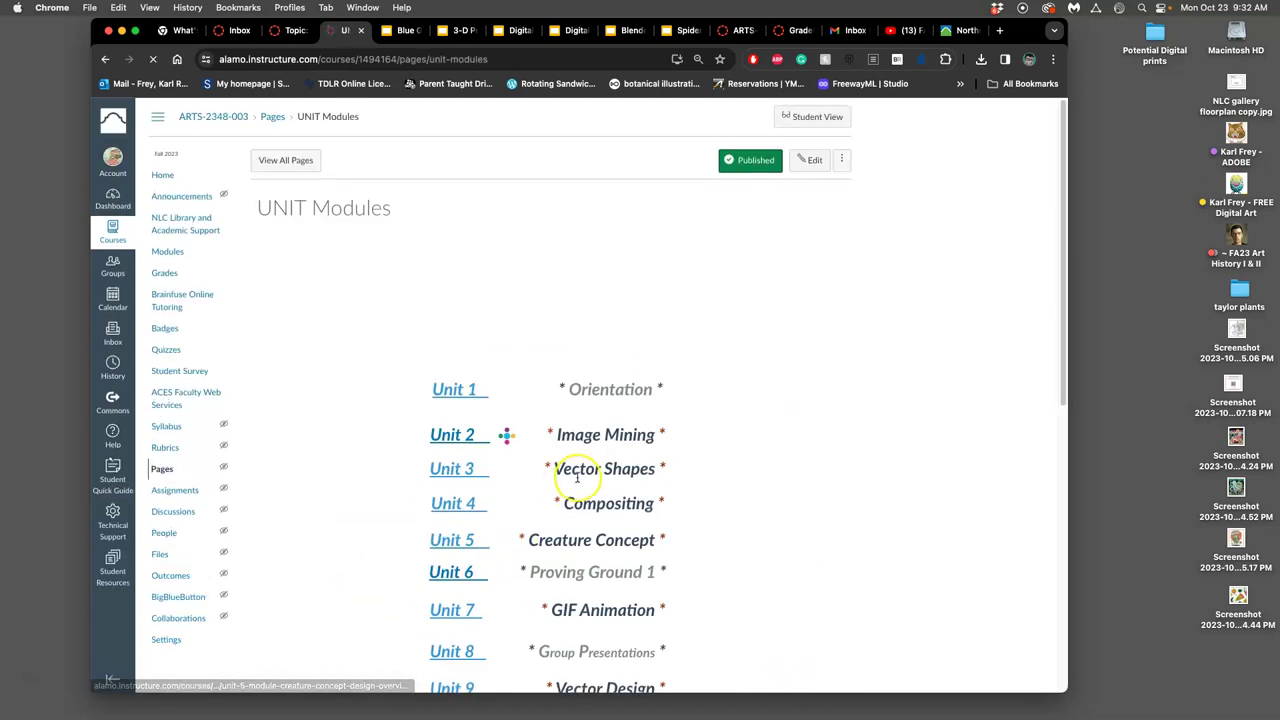
{"action": "scroll", "coordinate": [577, 480], "scroll_direction": "down", "scroll_amount": 2}
{"action": "scroll", "coordinate": [577, 480], "scroll_direction": "down", "scroll_amount": 3}
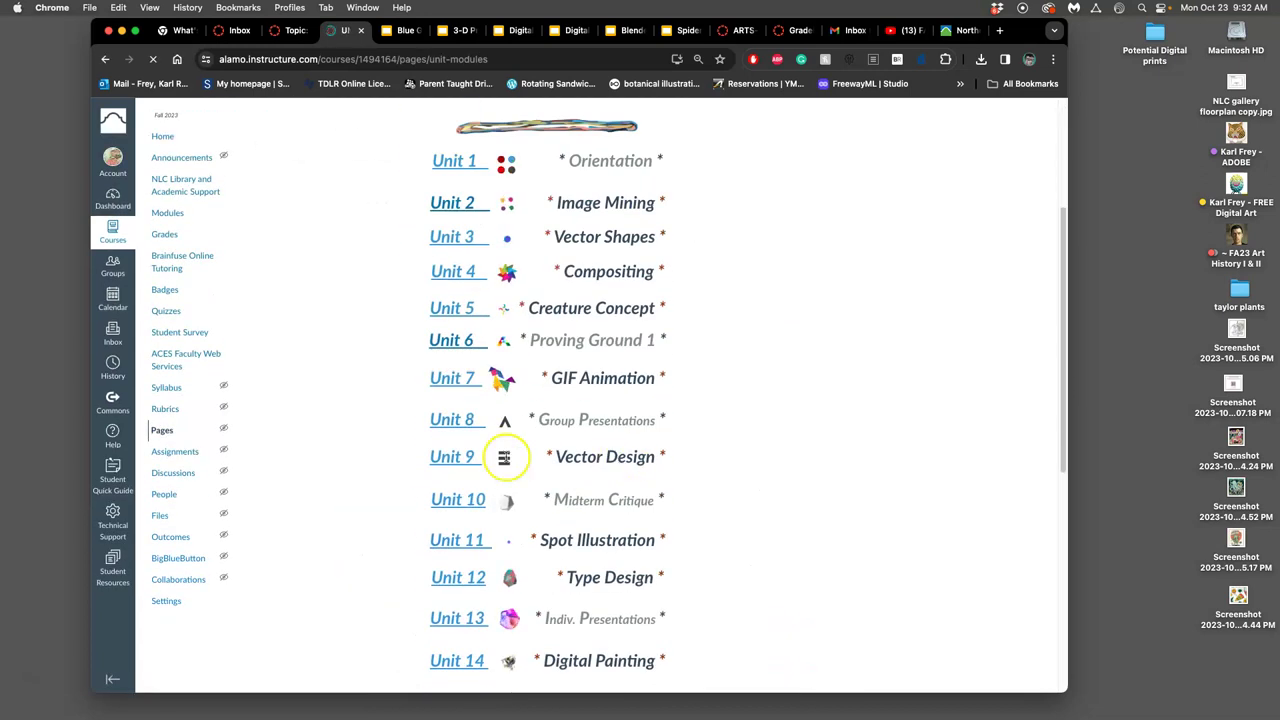
{"action": "left_click", "coordinate": [472, 458]}
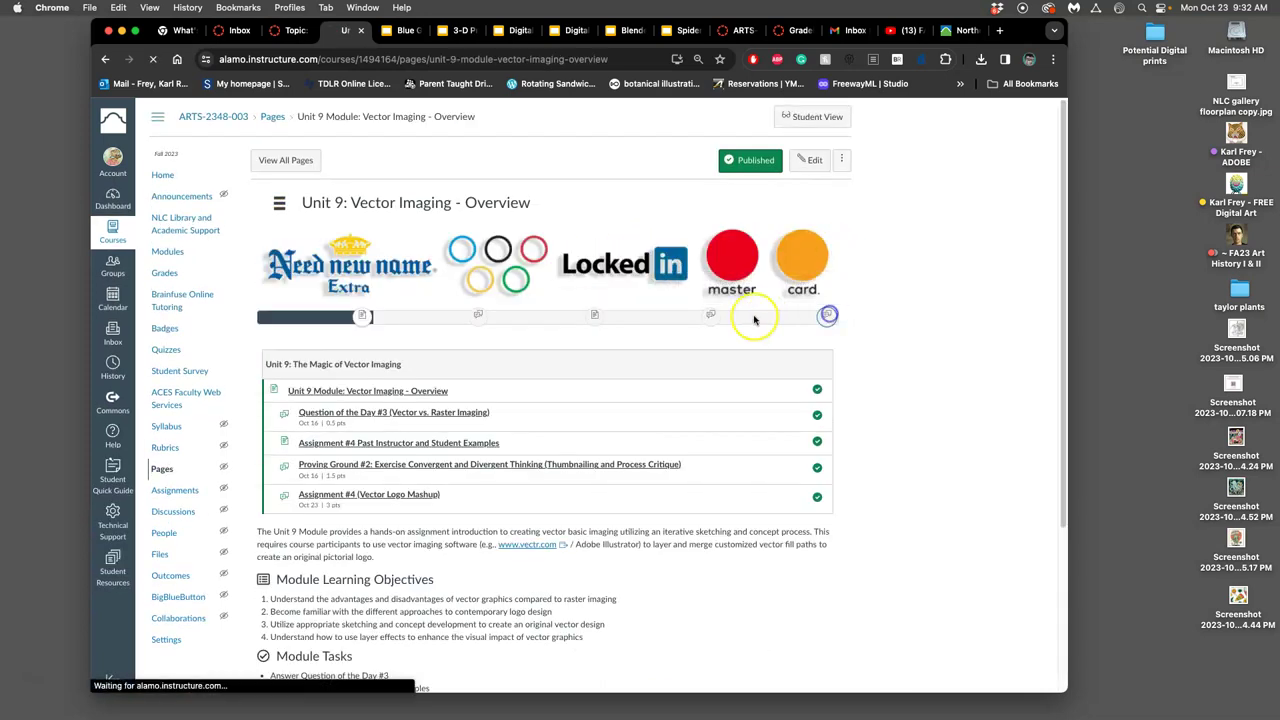
{"action": "left_click", "coordinate": [797, 318]}
{"action": "scroll", "coordinate": [586, 470], "scroll_direction": "down", "scroll_amount": 15}
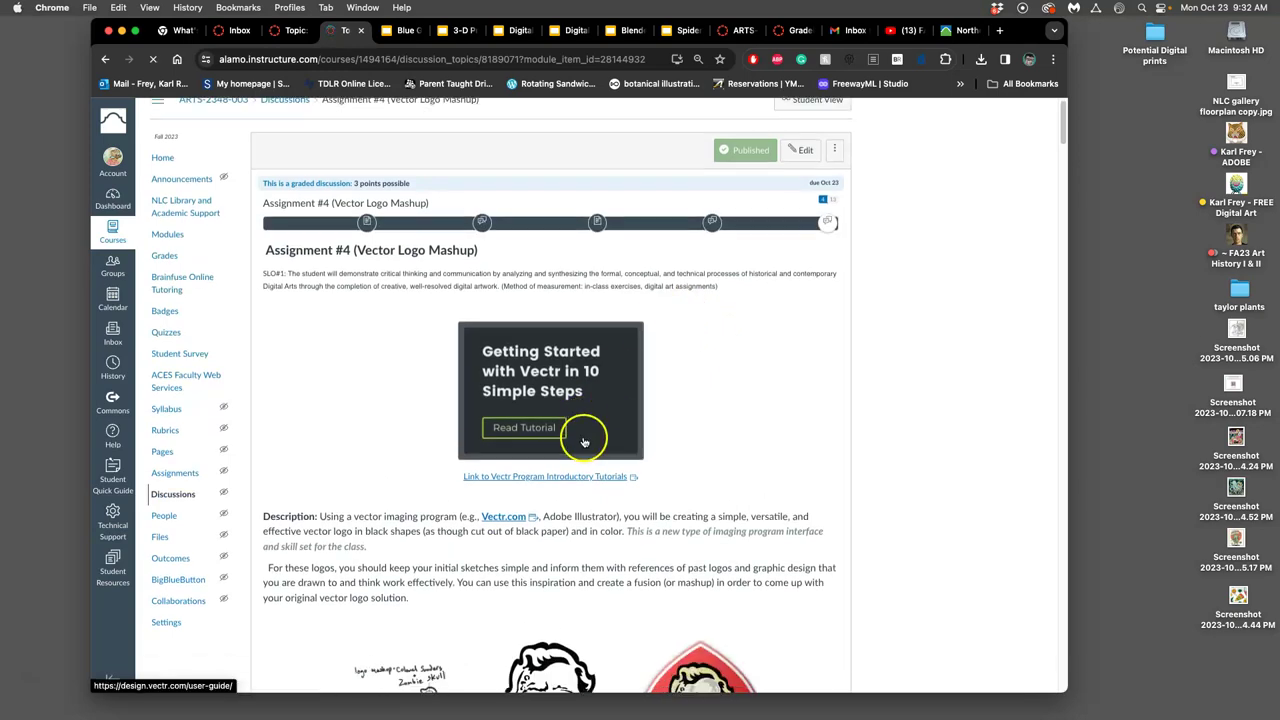
{"action": "scroll", "coordinate": [585, 440], "scroll_direction": "down", "scroll_amount": 8}
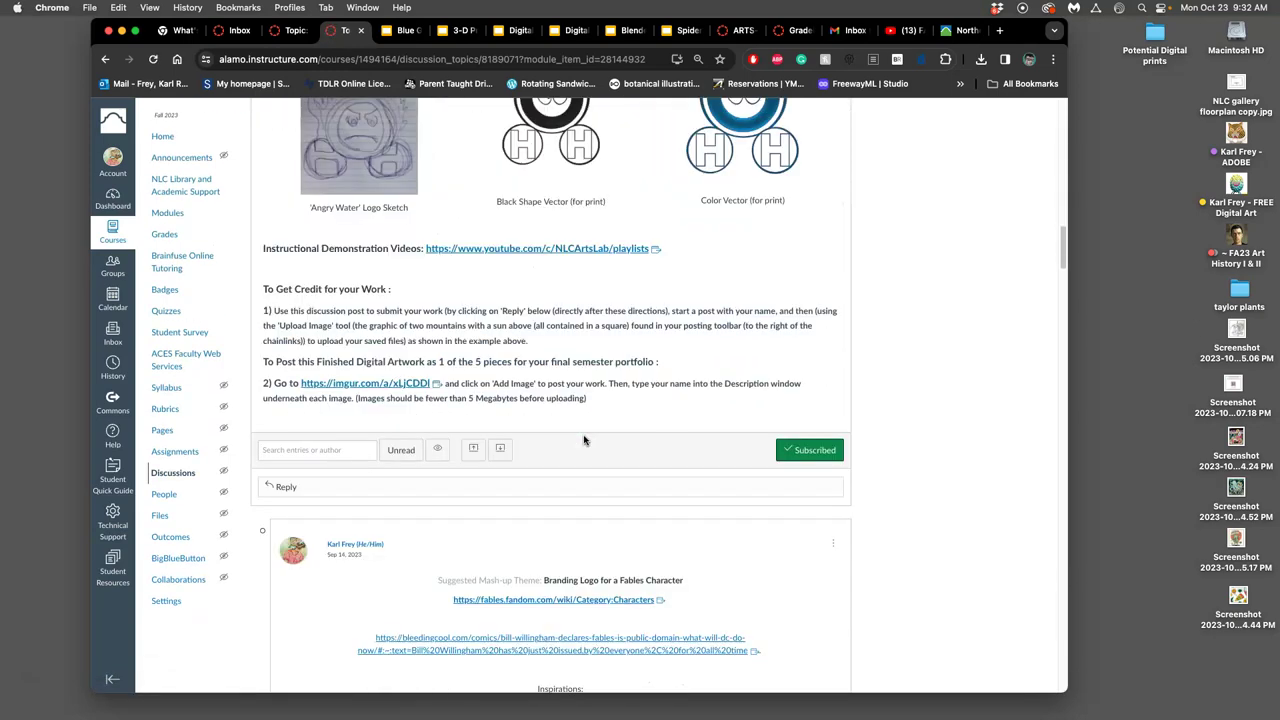
{"action": "scroll", "coordinate": [586, 440], "scroll_direction": "up", "scroll_amount": 15}
{"action": "scroll", "coordinate": [586, 442], "scroll_direction": "up", "scroll_amount": 4}
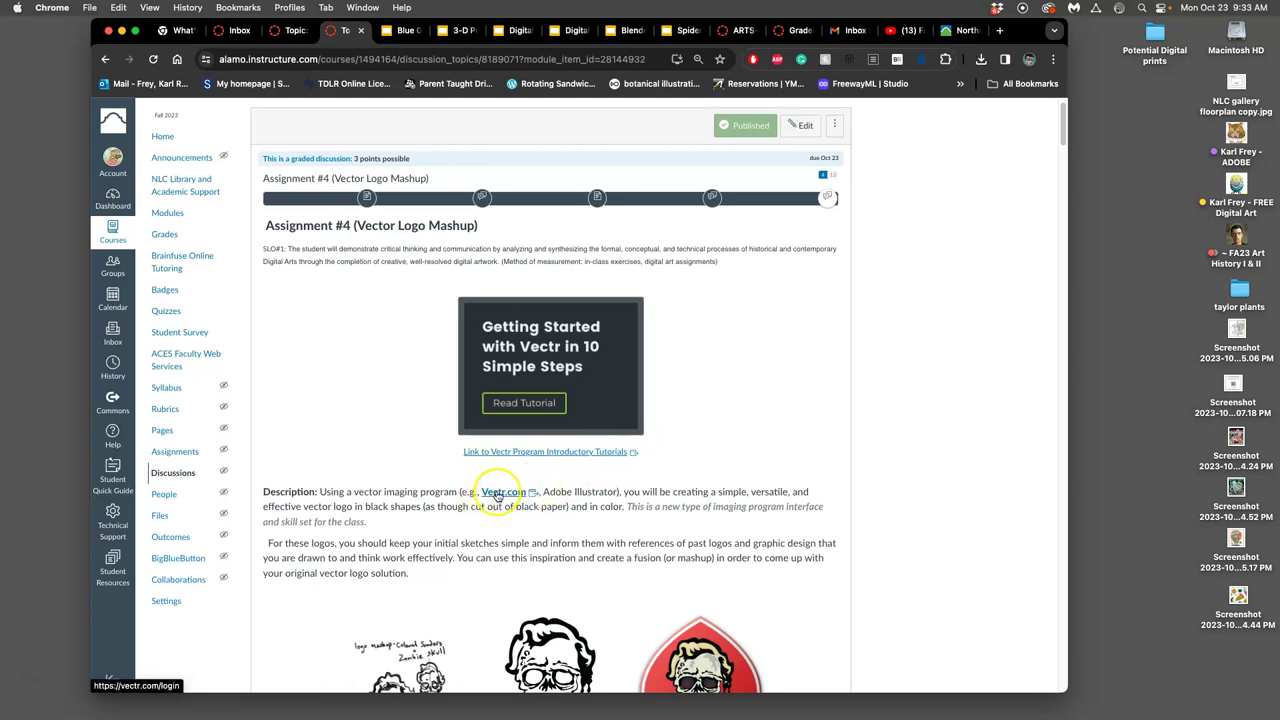
{"action": "scroll", "coordinate": [548, 487], "scroll_direction": "down", "scroll_amount": 10}
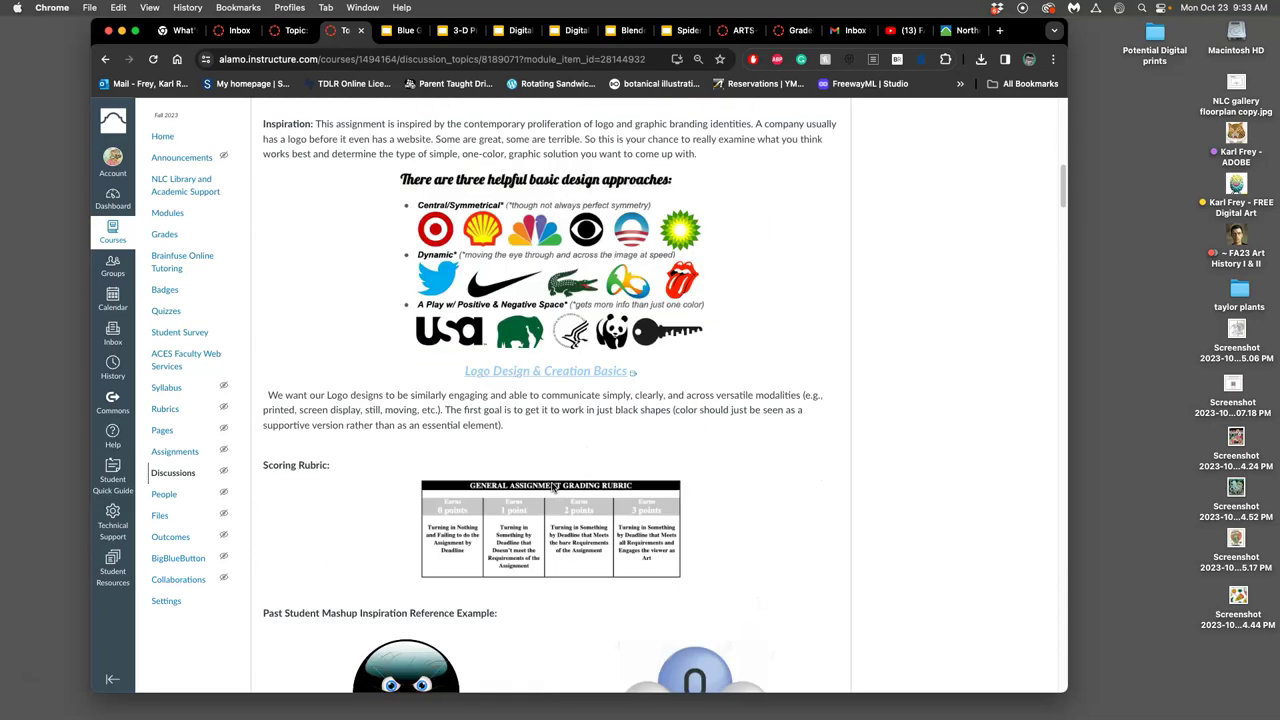
{"action": "scroll", "coordinate": [553, 487], "scroll_direction": "down", "scroll_amount": 10}
{"action": "scroll", "coordinate": [553, 487], "scroll_direction": "down", "scroll_amount": 12}
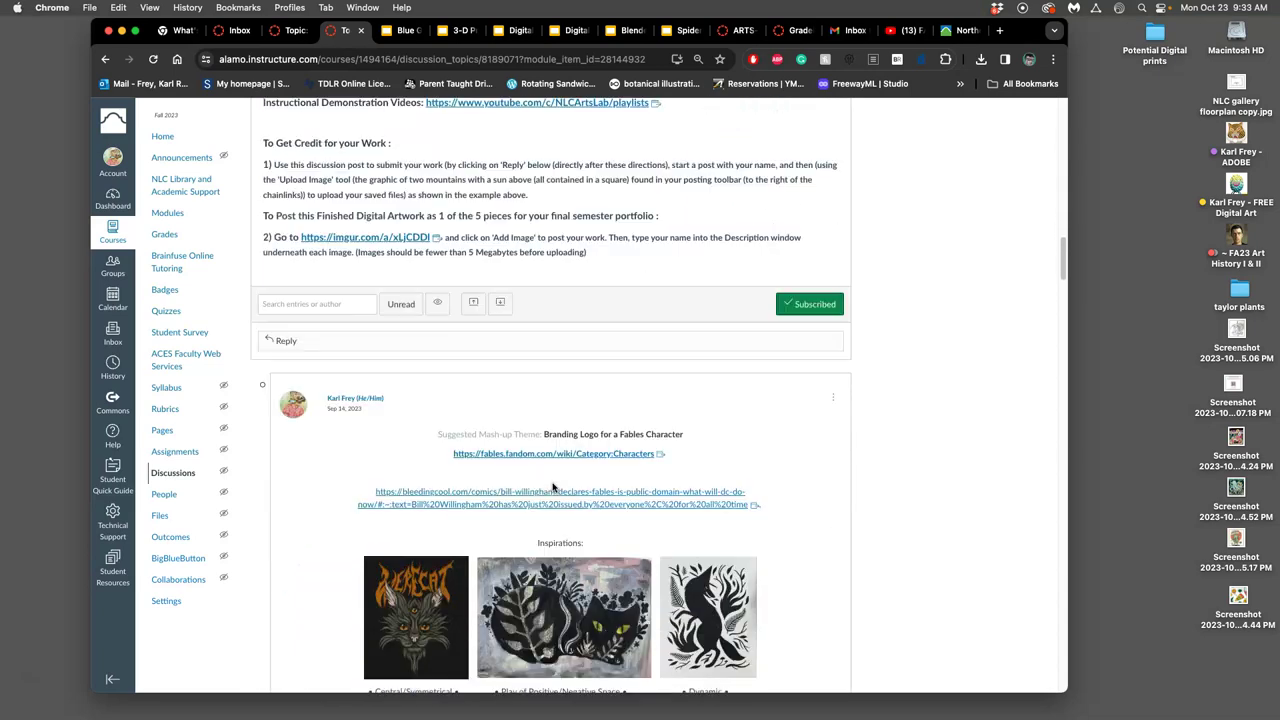
{"action": "scroll", "coordinate": [553, 487], "scroll_direction": "down", "scroll_amount": 1}
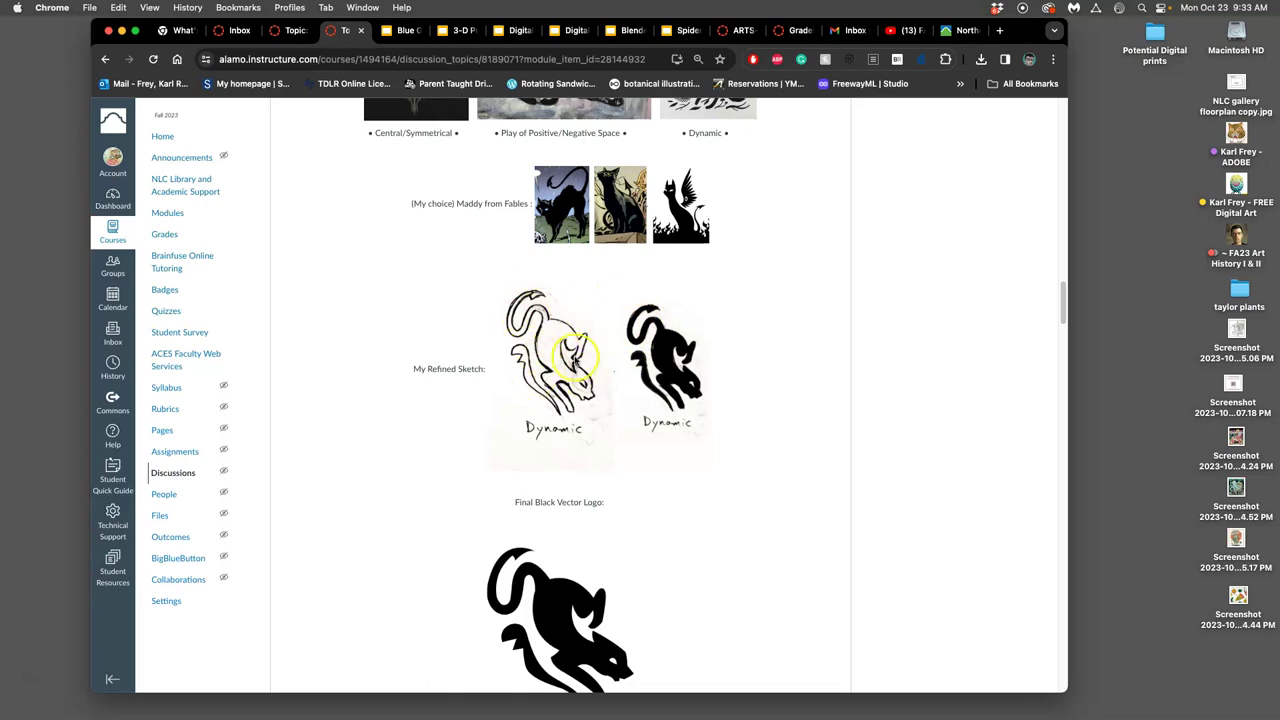
{"action": "scroll", "coordinate": [572, 362], "scroll_direction": "down", "scroll_amount": 4}
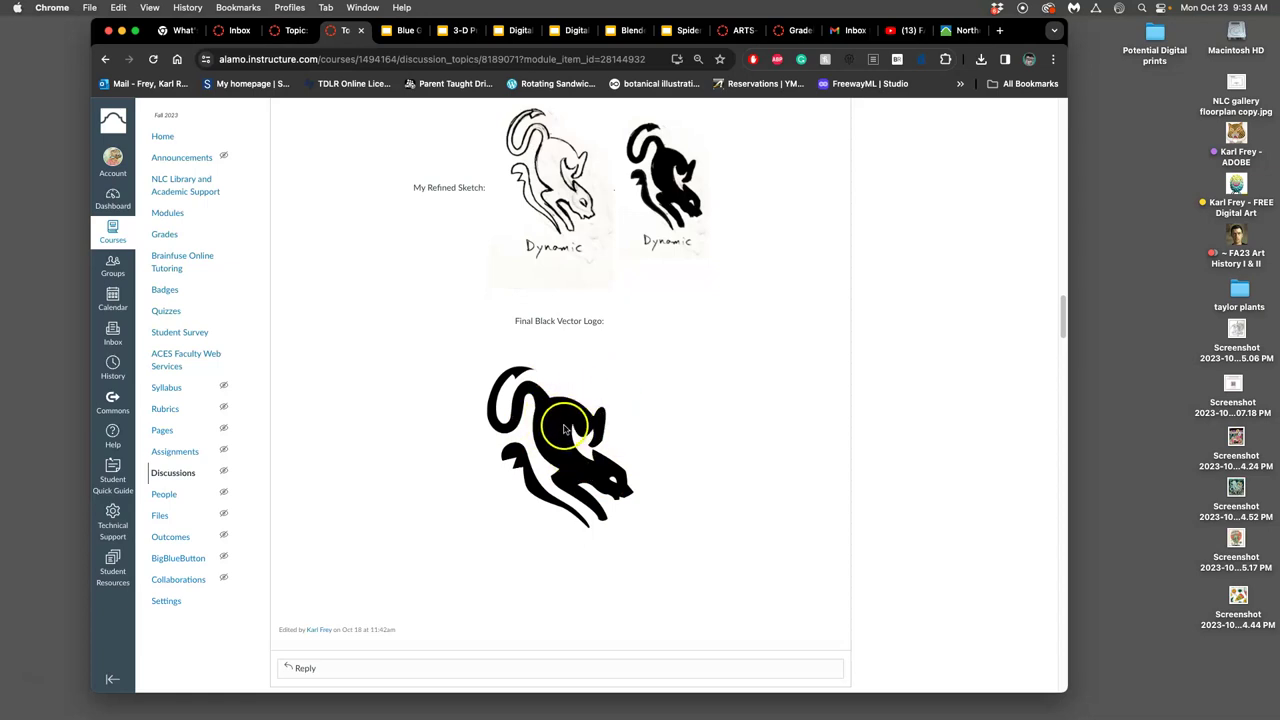
{"action": "scroll", "coordinate": [572, 358], "scroll_direction": "up", "scroll_amount": 1}
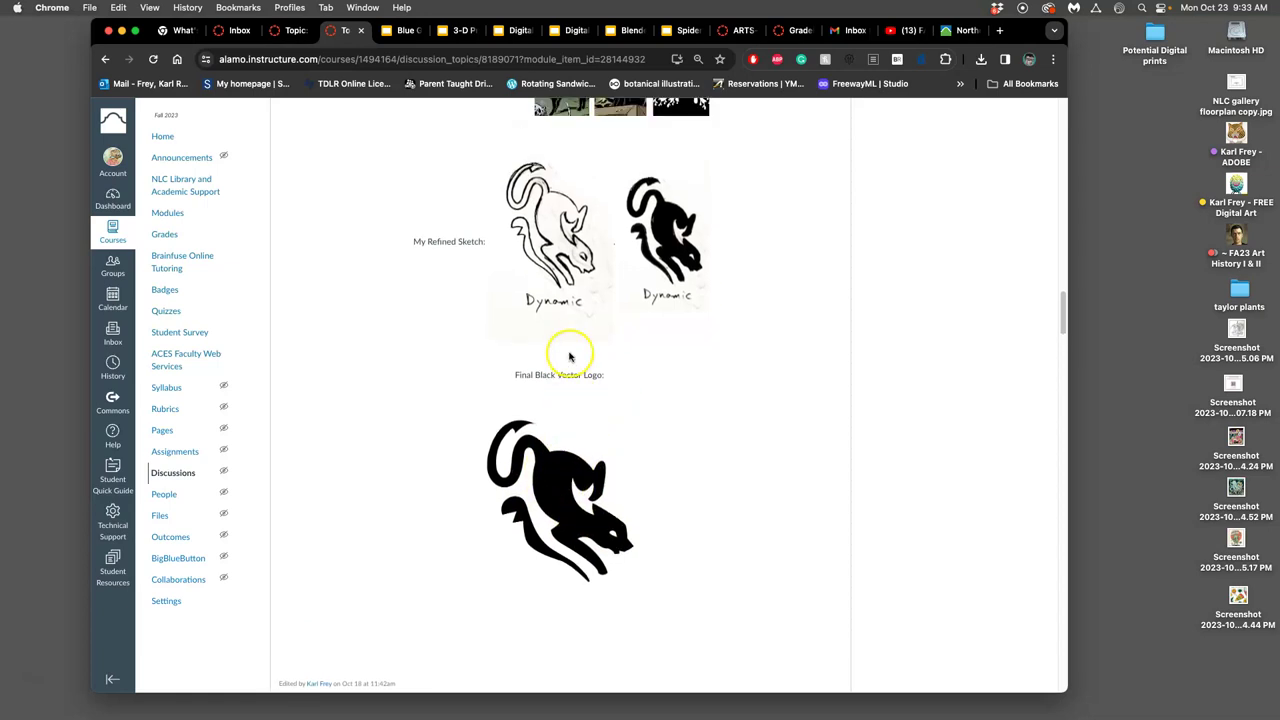
{"action": "scroll", "coordinate": [597, 366], "scroll_direction": "up", "scroll_amount": 10}
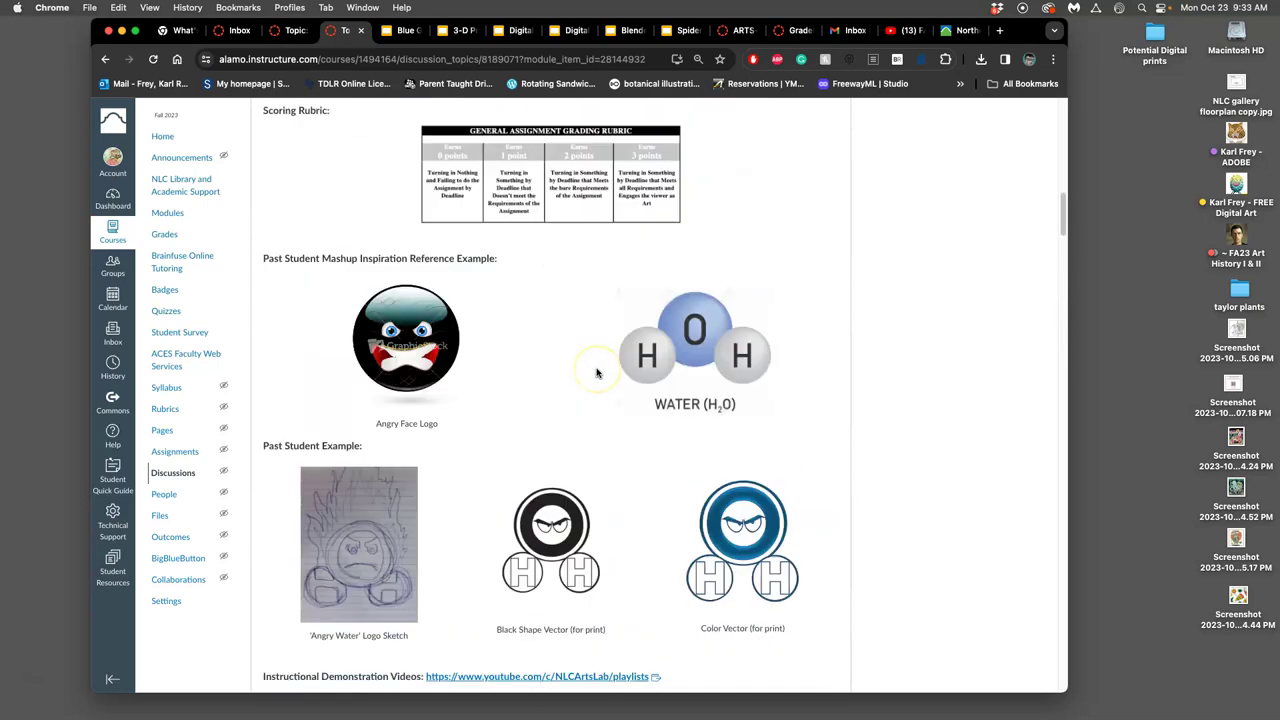
{"action": "scroll", "coordinate": [597, 373], "scroll_direction": "down", "scroll_amount": 2}
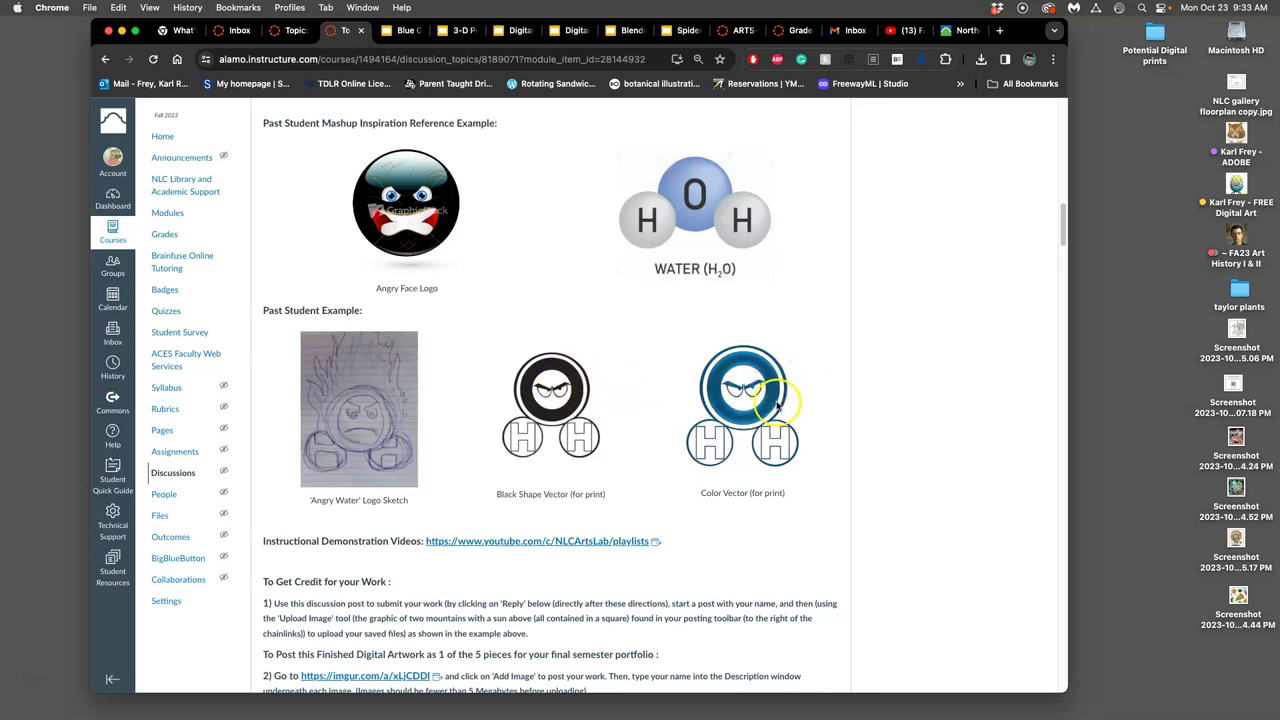
{"action": "scroll", "coordinate": [765, 400], "scroll_direction": "down", "scroll_amount": 10}
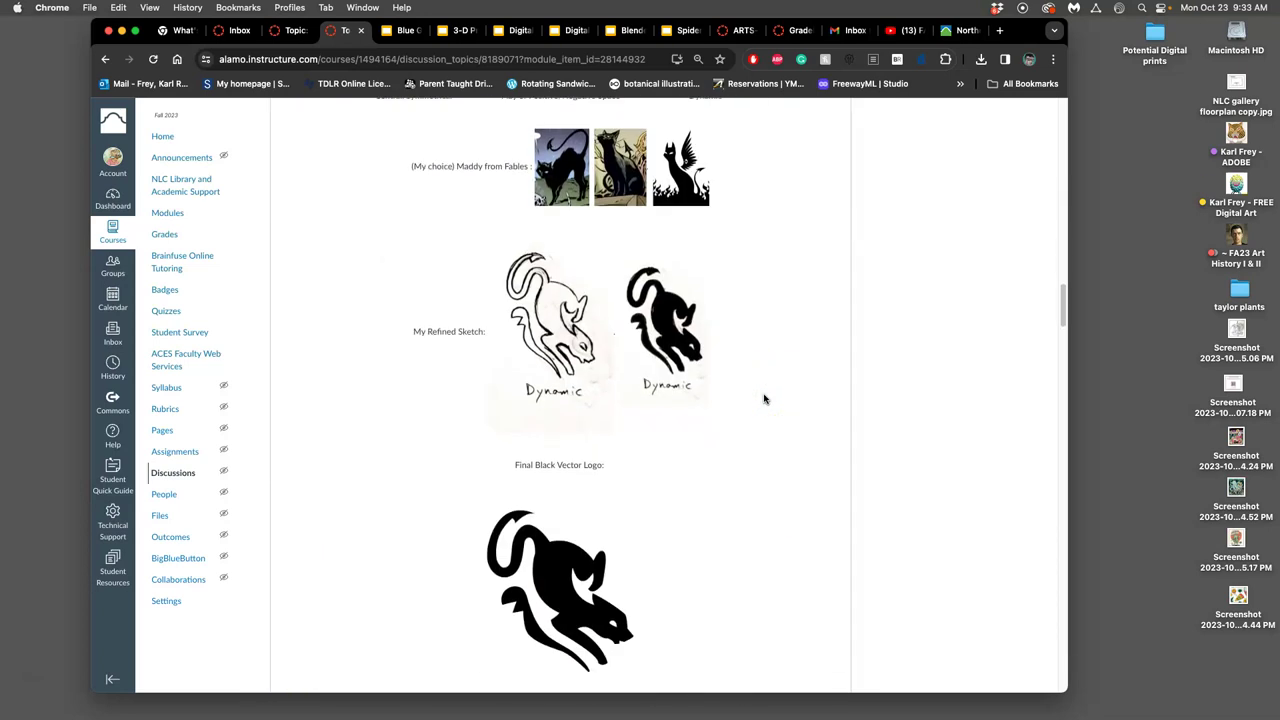
{"action": "scroll", "coordinate": [763, 400], "scroll_direction": "down", "scroll_amount": 2}
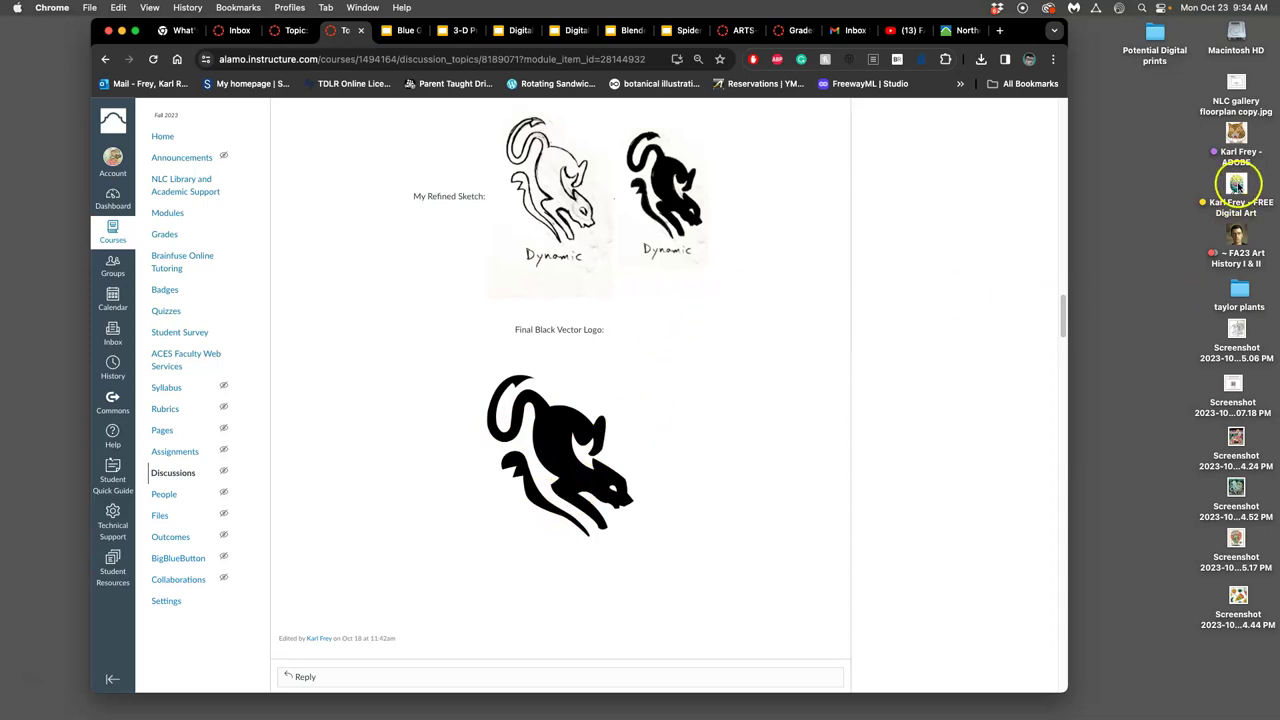
Open the Black Shape Logo .psd from the Adobe > Assign 4 folder in Photoshop
{"action": "double_click", "coordinate": [1236, 138]}
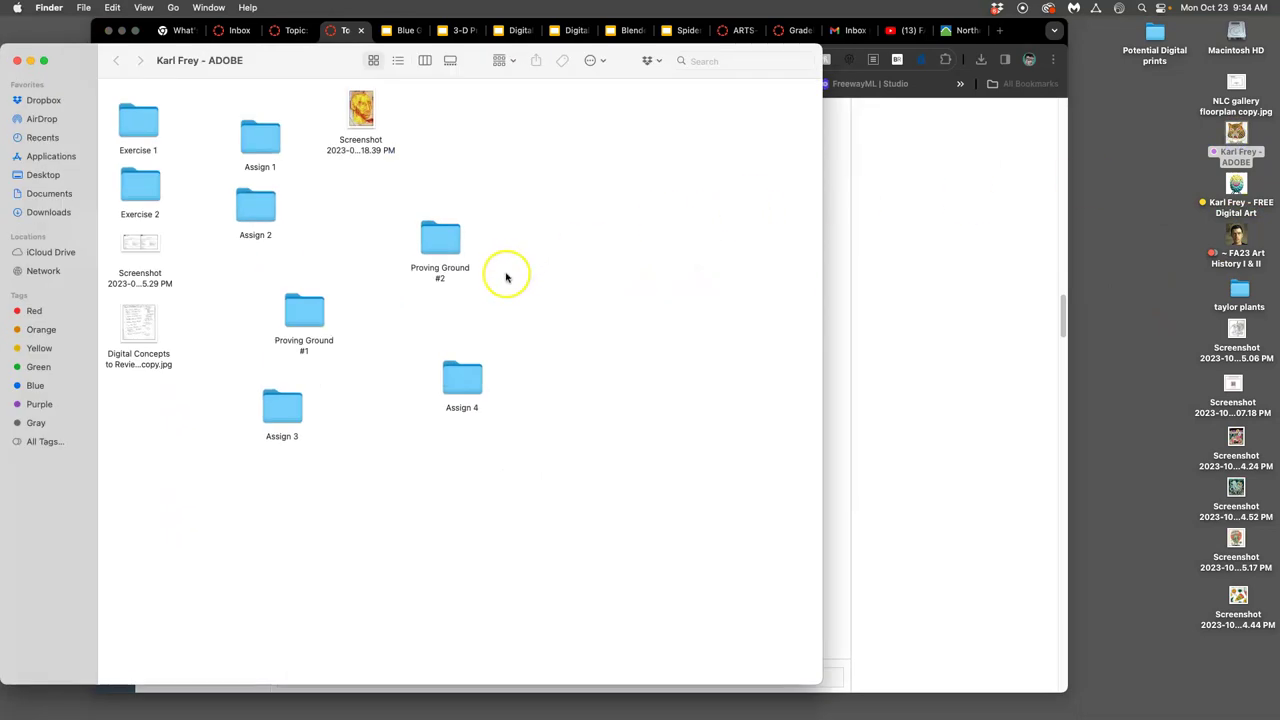
{"action": "double_click", "coordinate": [465, 376]}
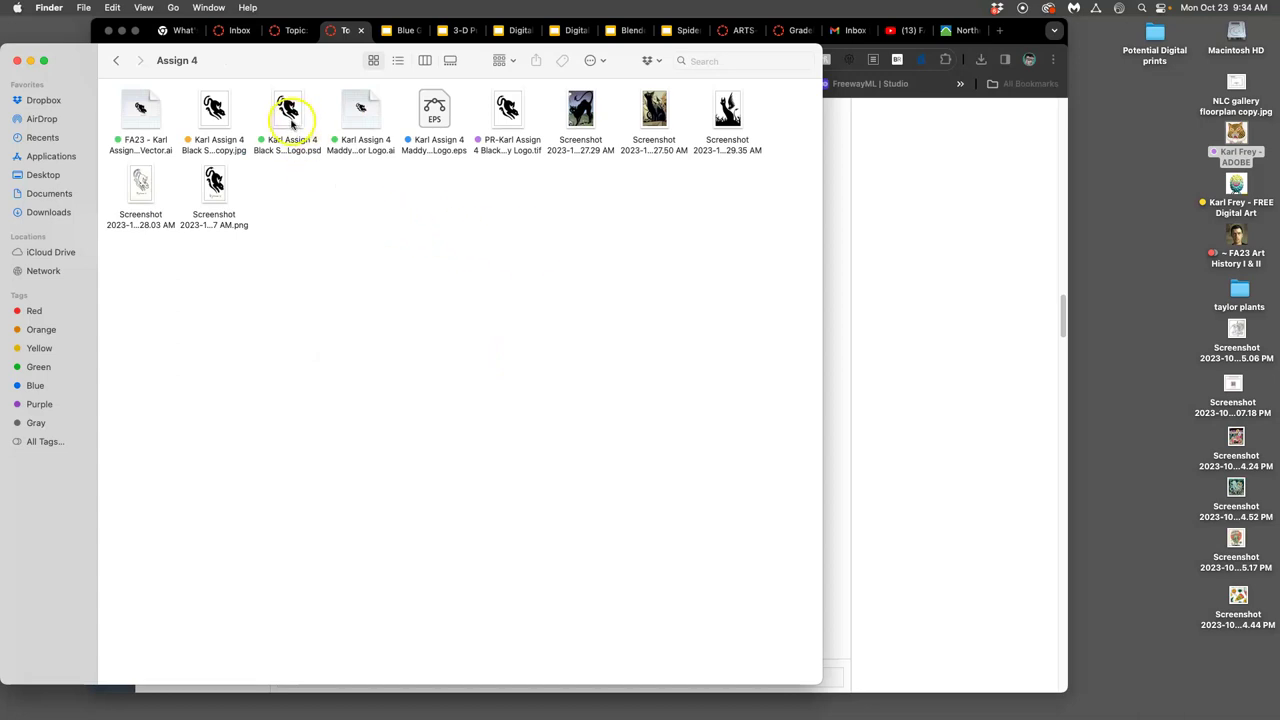
{"action": "double_click", "coordinate": [289, 122]}
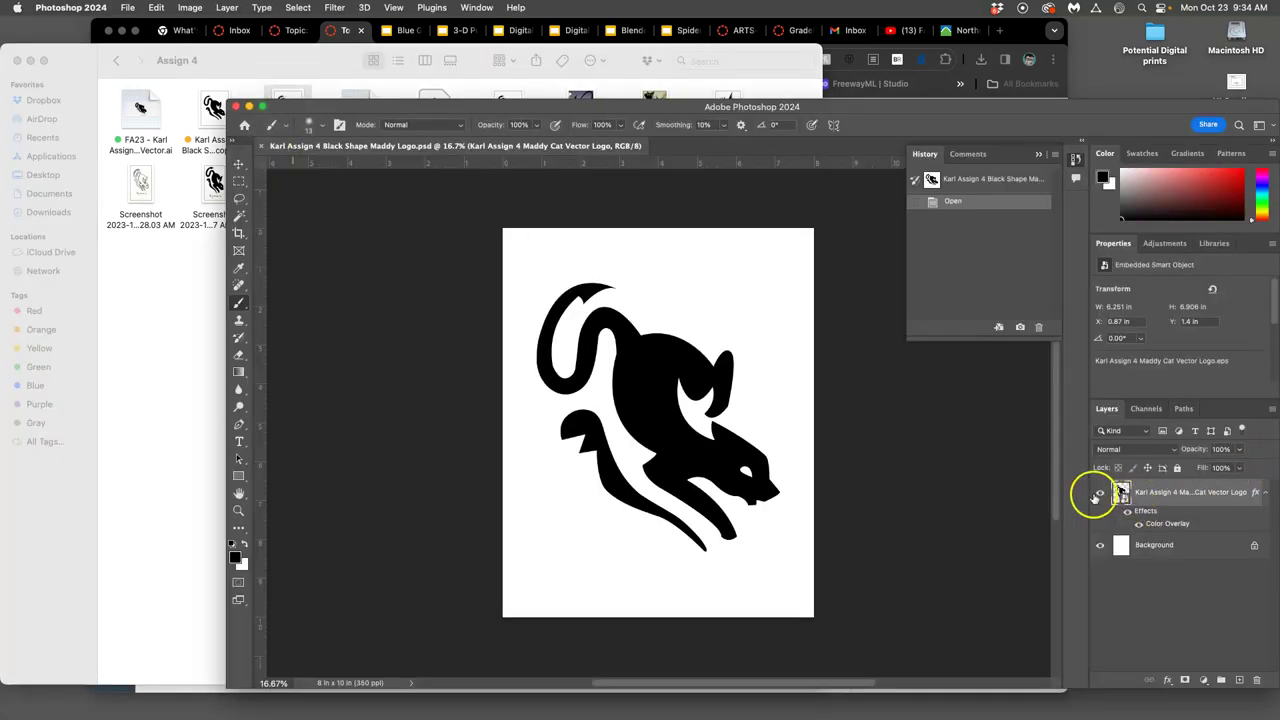
Toggle the cat smart-object layer off and back on, then close the document
{"action": "left_click", "coordinate": [1100, 492]}
{"action": "left_click", "coordinate": [1100, 492]}
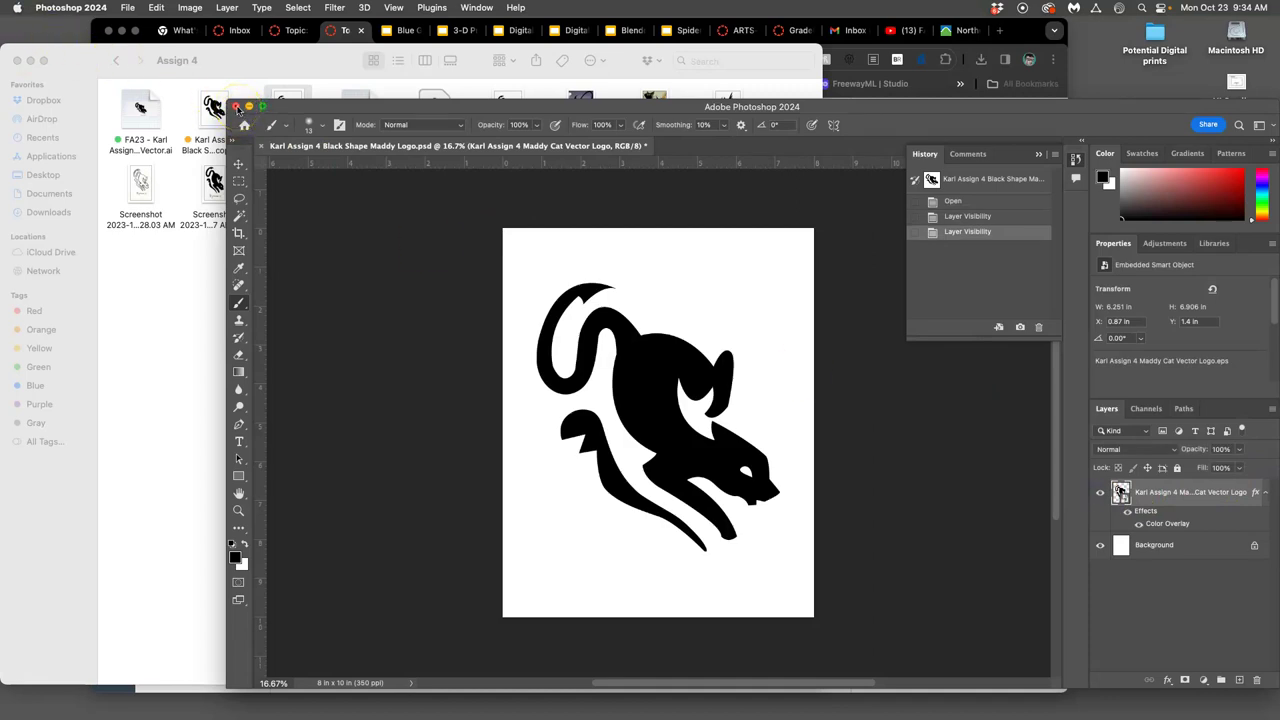
{"action": "left_click", "coordinate": [236, 106]}
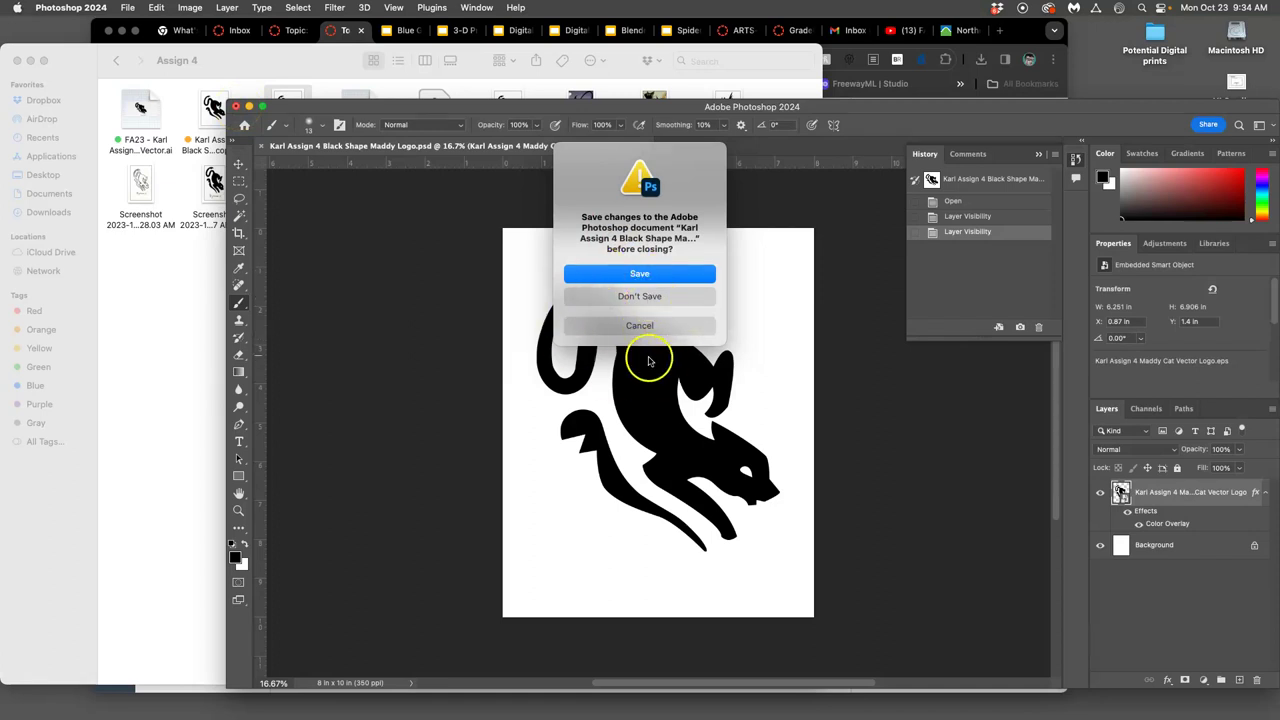
Discard the .psd changes and open the Maddy Cat Vector Logo .ai in Illustrator
{"action": "left_click", "coordinate": [622, 297]}
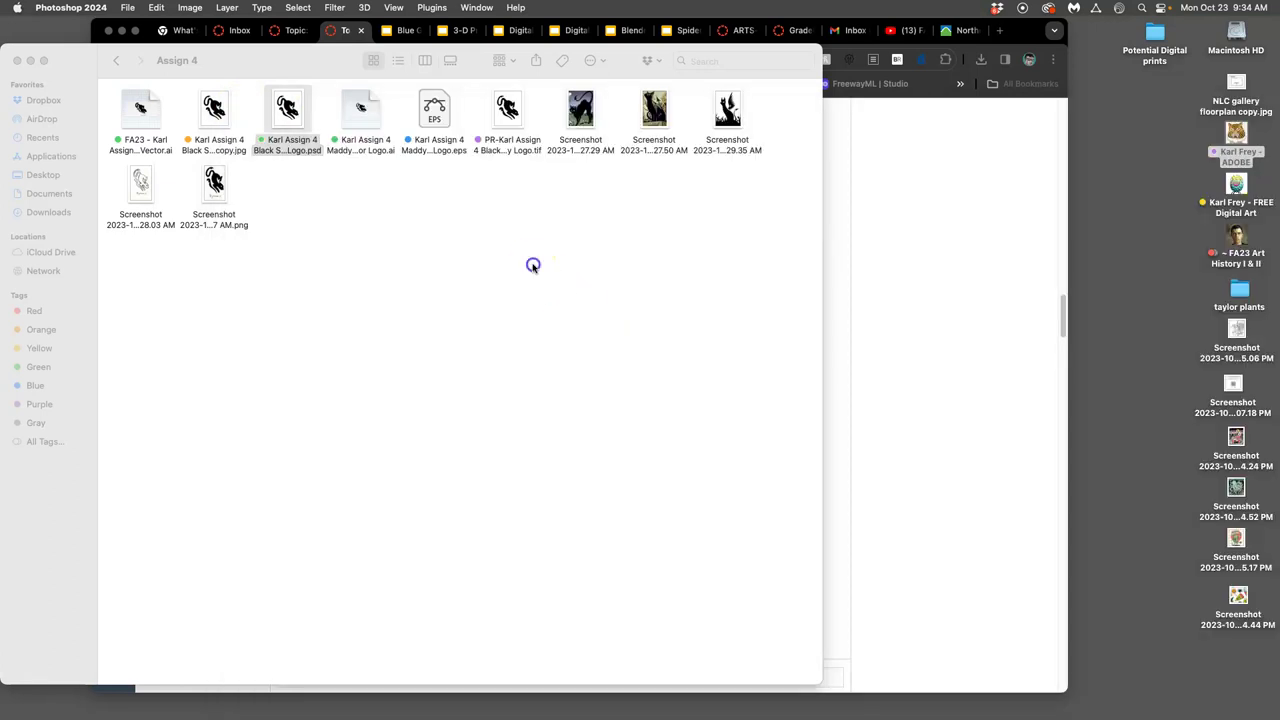
{"action": "left_click", "coordinate": [495, 234]}
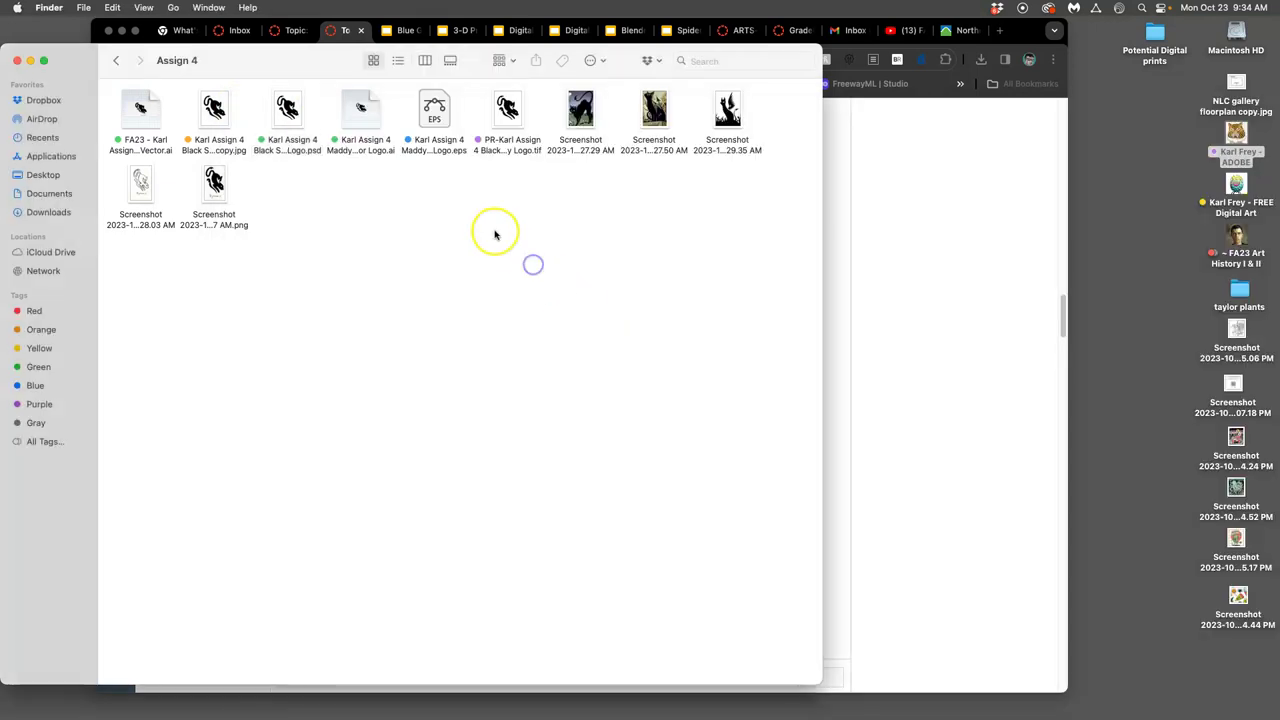
{"action": "left_click", "coordinate": [361, 112]}
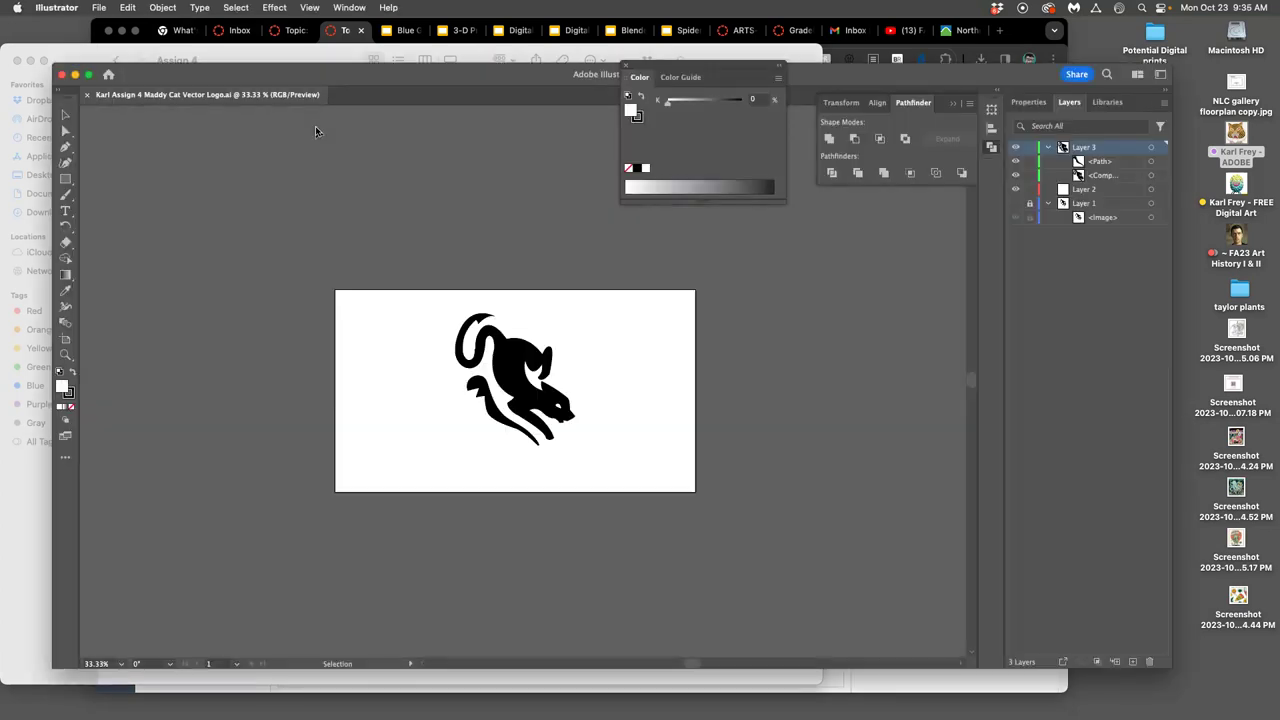
Zoom in and compare the black cat against the grey sketch layer, leaving the sketch hidden
{"action": "key", "text": "super+equal"}
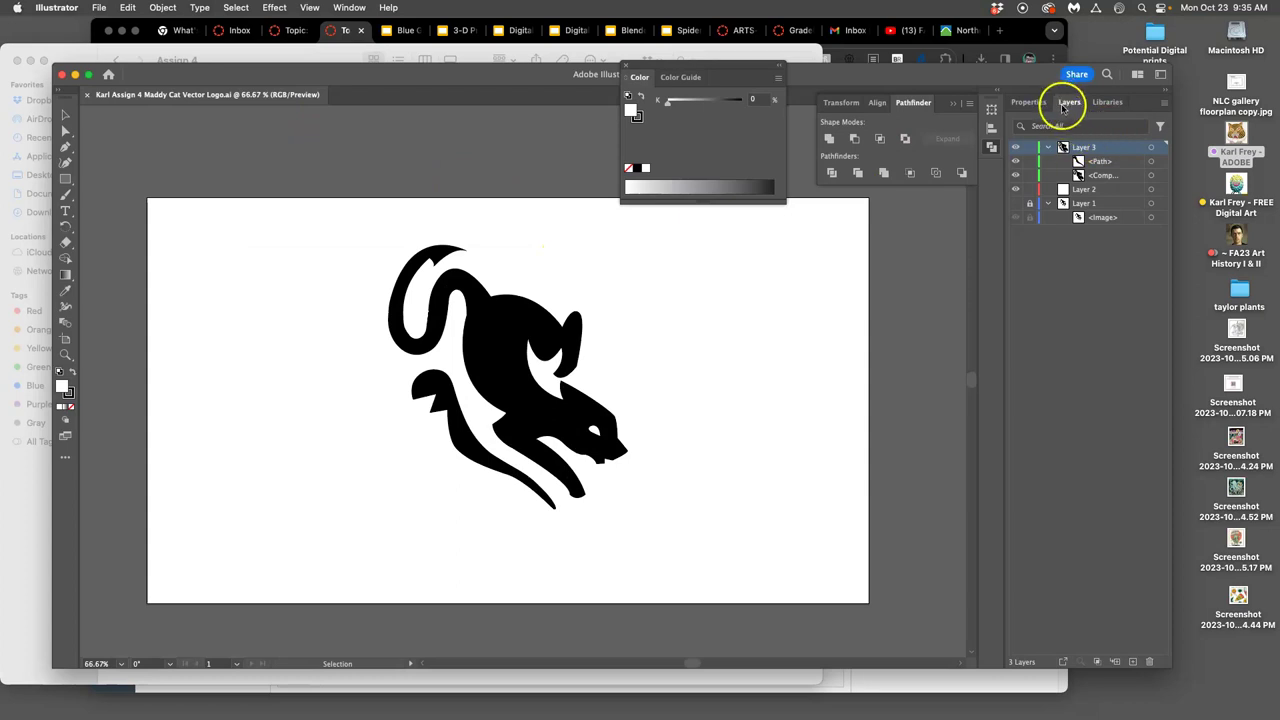
{"action": "left_click", "coordinate": [1016, 203]}
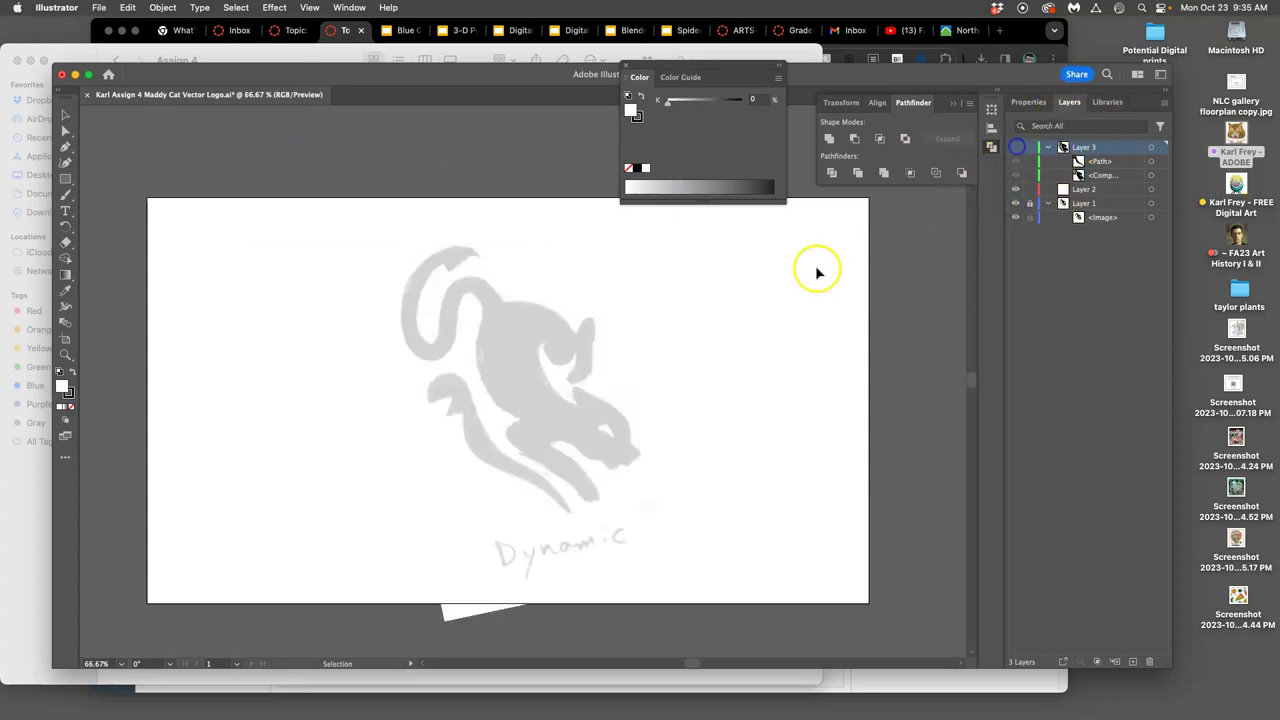
{"action": "left_click", "coordinate": [1016, 147]}
{"action": "left_click", "coordinate": [1016, 147]}
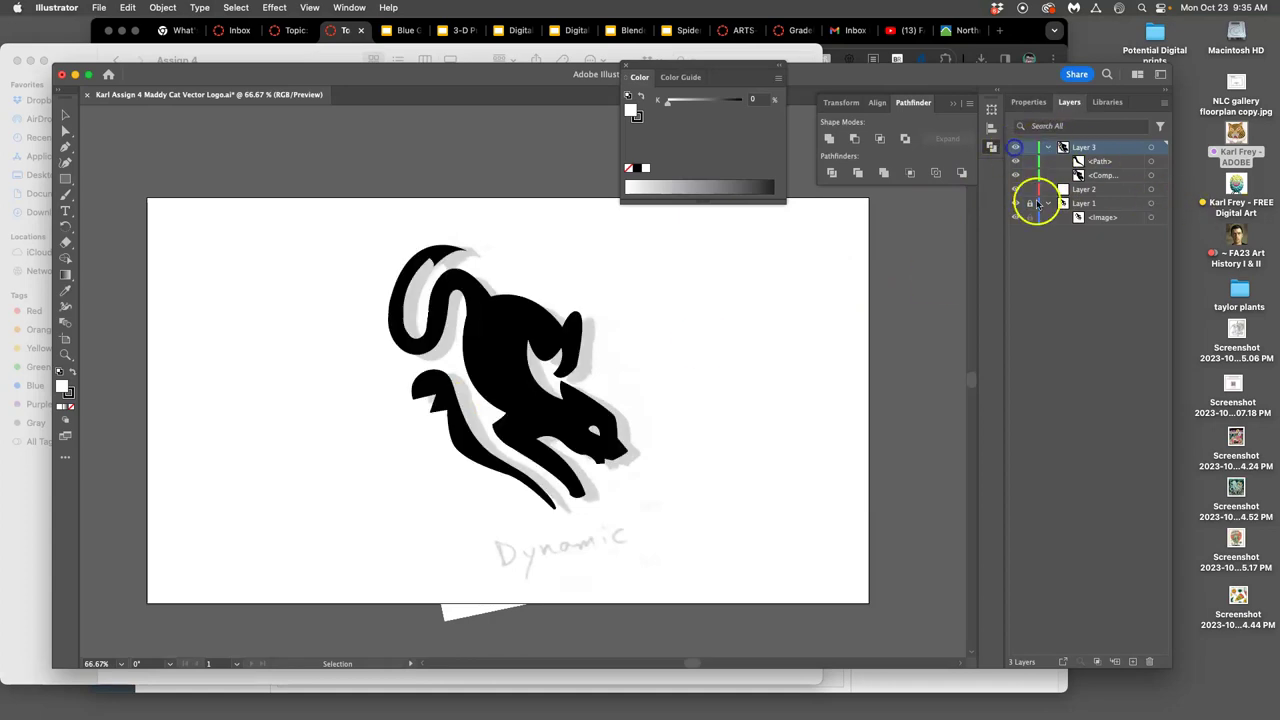
{"action": "left_click", "coordinate": [1015, 204]}
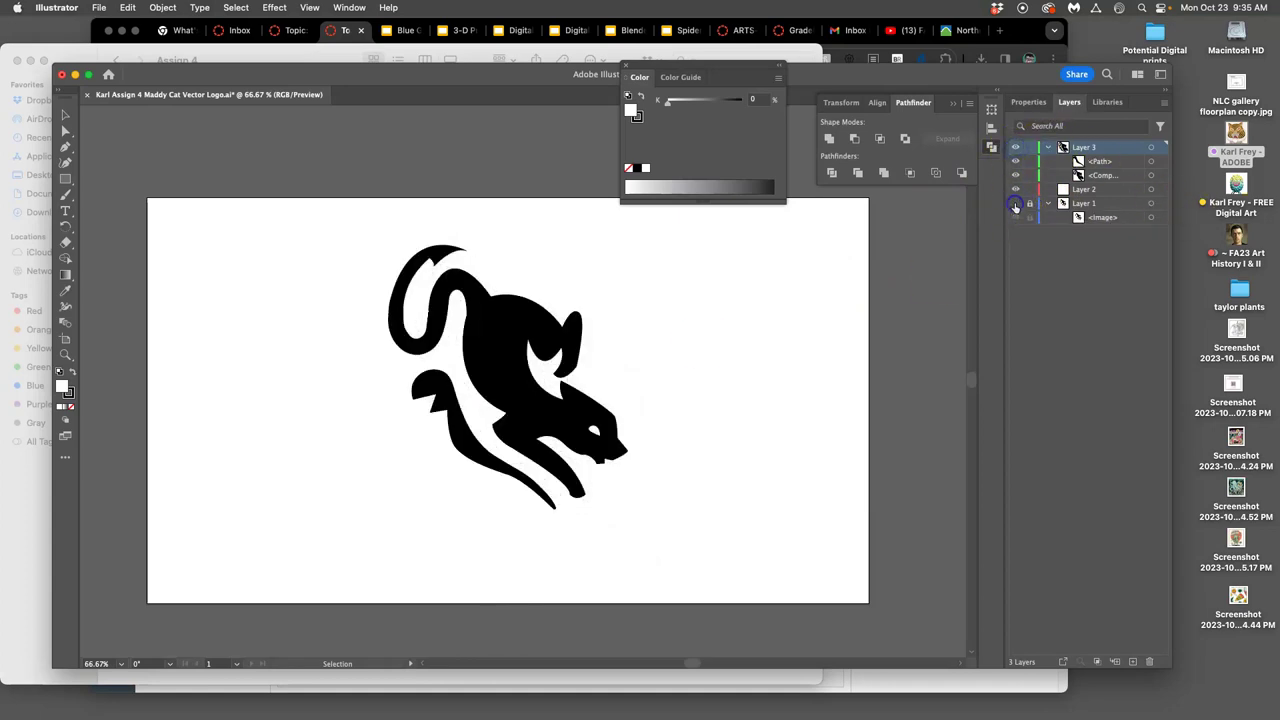
Toggle the cat layer off and on, then show the cat's anchors with Direct Selection
{"action": "left_click", "coordinate": [1016, 147]}
{"action": "left_click", "coordinate": [1016, 147]}
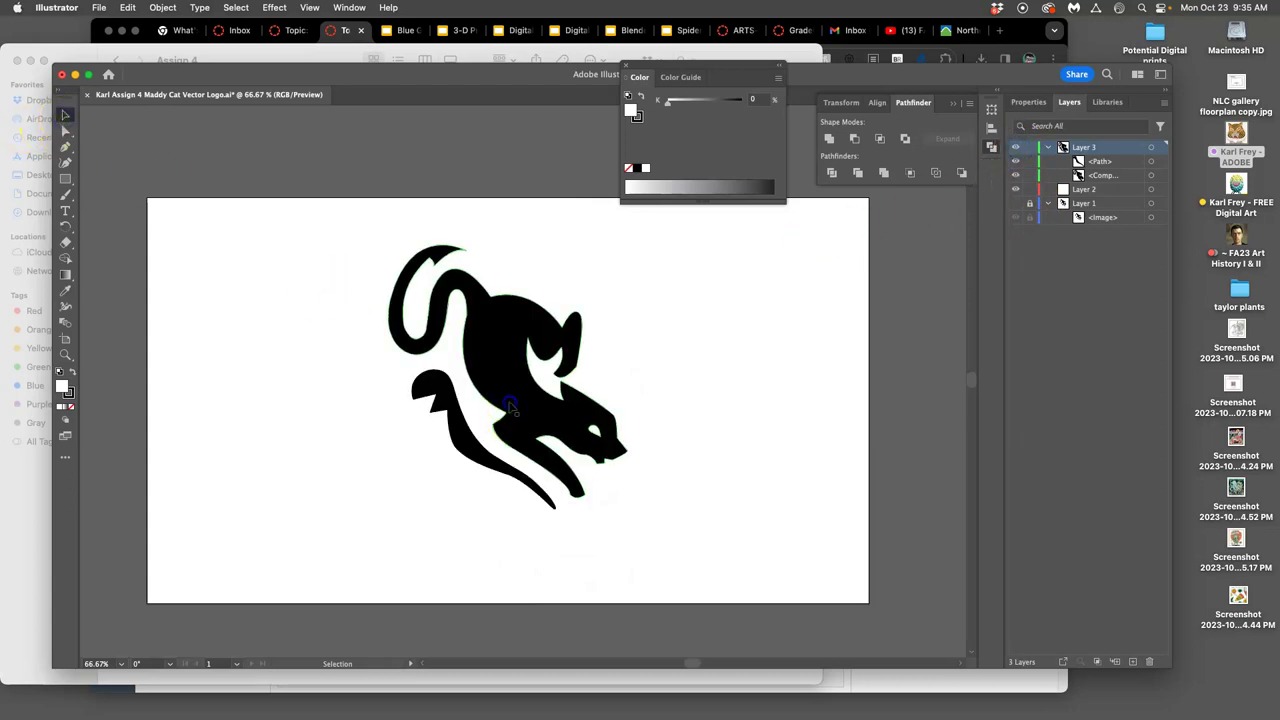
{"action": "left_click", "coordinate": [498, 412]}
{"action": "left_click", "coordinate": [65, 131]}
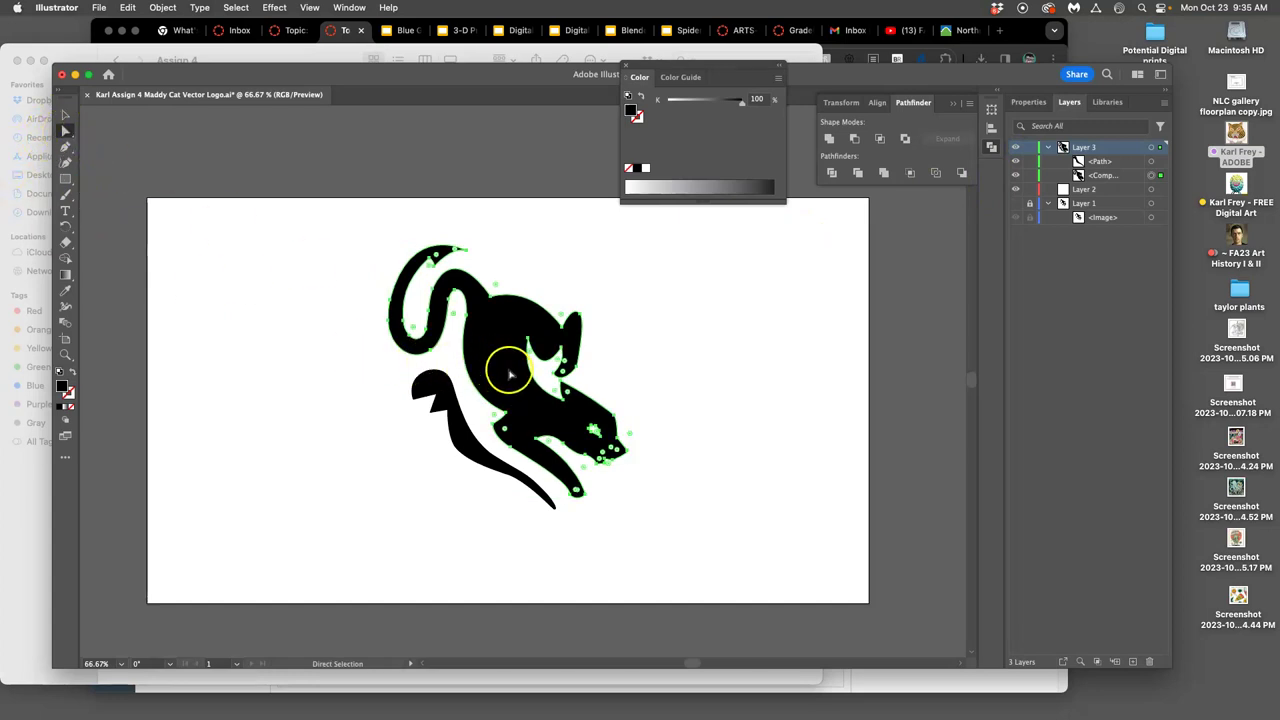
Pan to the curling tail and select an anchor on its inner curve
{"action": "scroll", "coordinate": [510, 370], "scroll_direction": "up", "scroll_amount": 6}
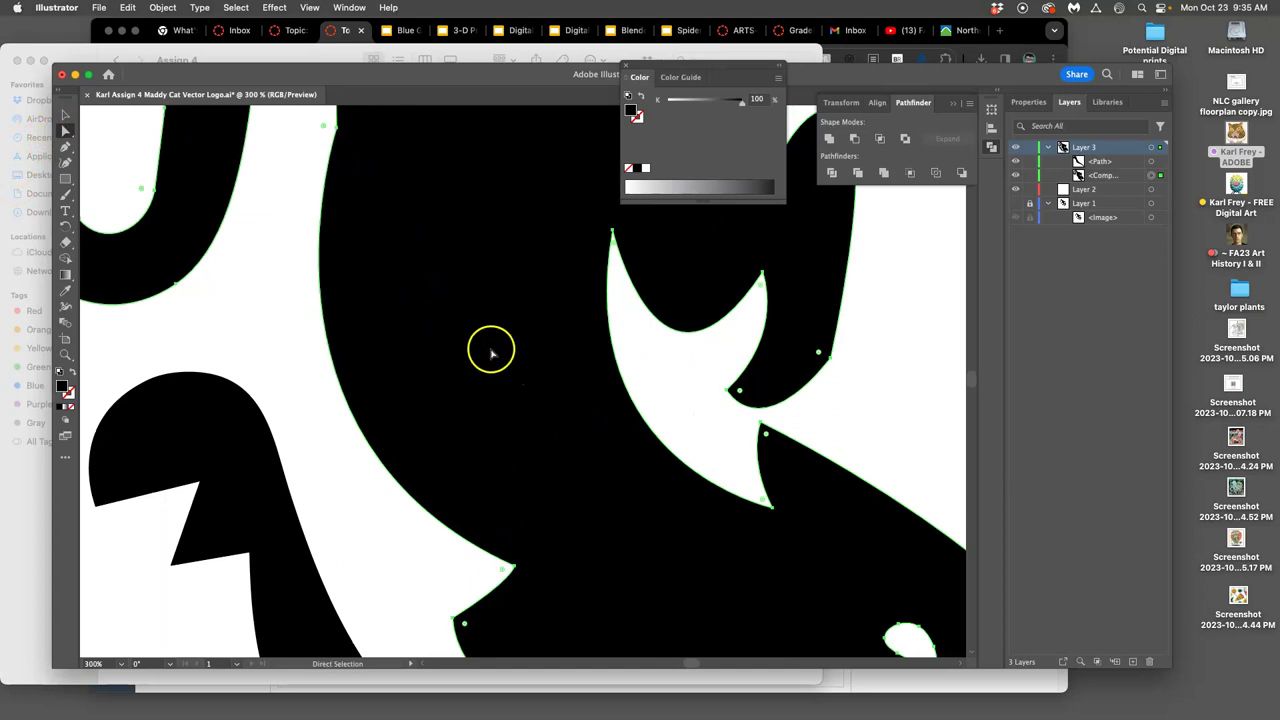
{"action": "scroll", "coordinate": [469, 357], "scroll_direction": "left", "scroll_amount": 5}
{"action": "scroll", "coordinate": [469, 357], "scroll_direction": "up", "scroll_amount": 2}
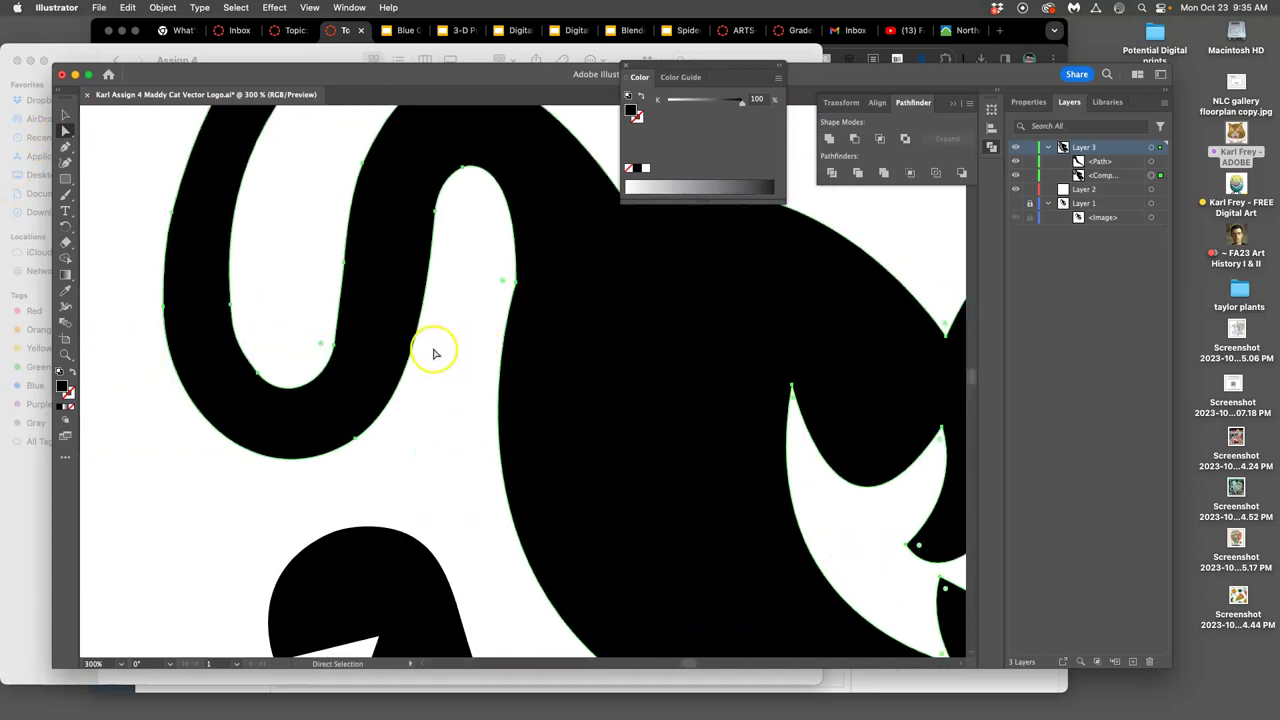
{"action": "scroll", "coordinate": [434, 353], "scroll_direction": "left", "scroll_amount": 2}
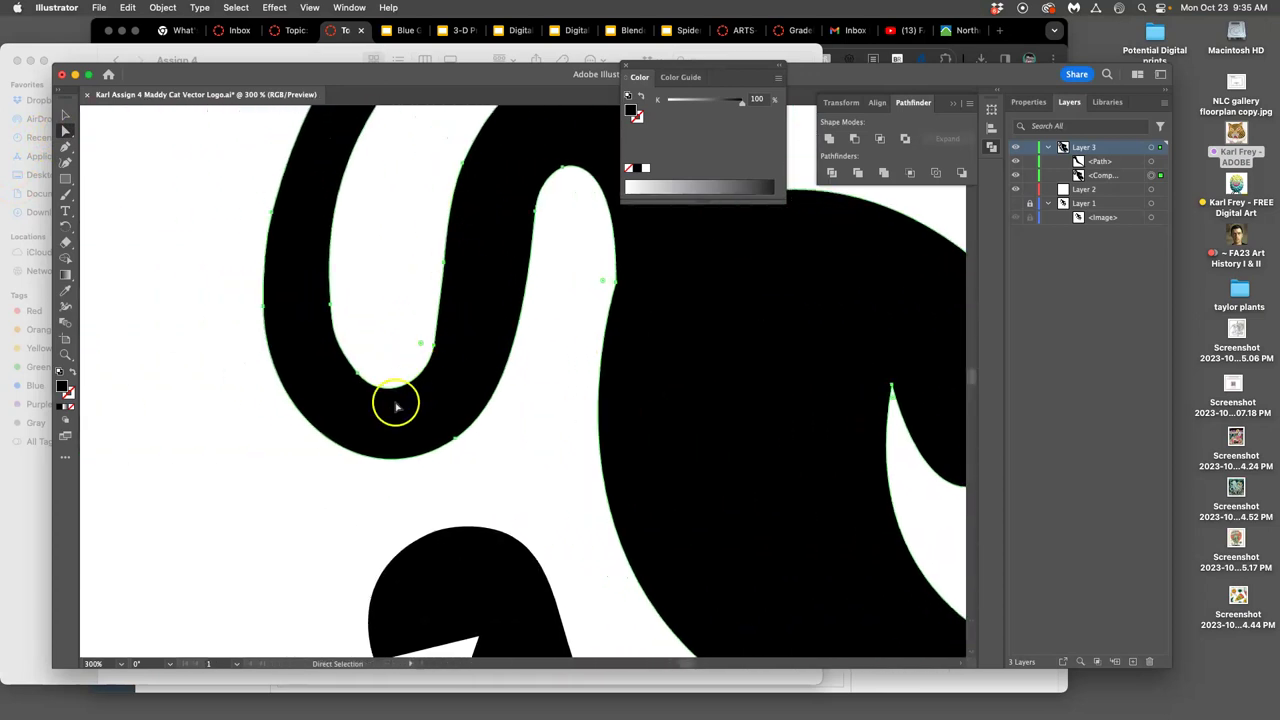
{"action": "scroll", "coordinate": [488, 356], "scroll_direction": "up", "scroll_amount": 6}
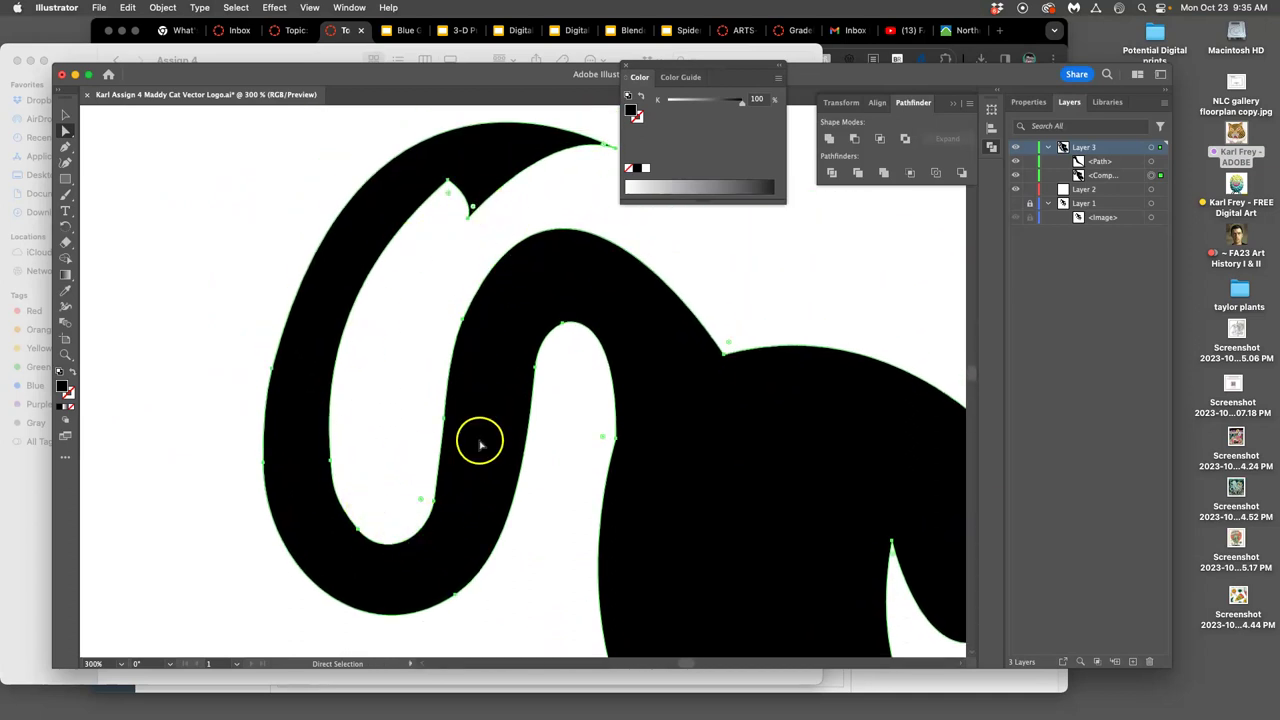
{"action": "scroll", "coordinate": [478, 444], "scroll_direction": "down", "scroll_amount": 1}
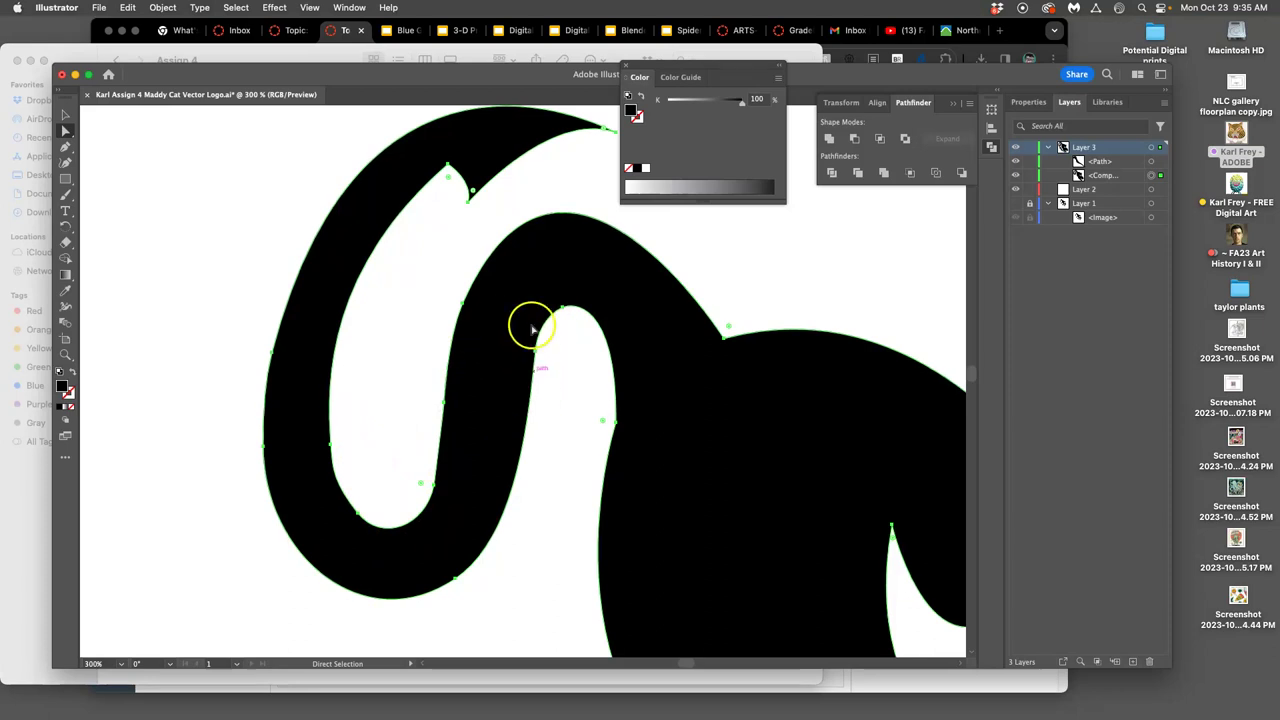
{"action": "left_click", "coordinate": [465, 304]}
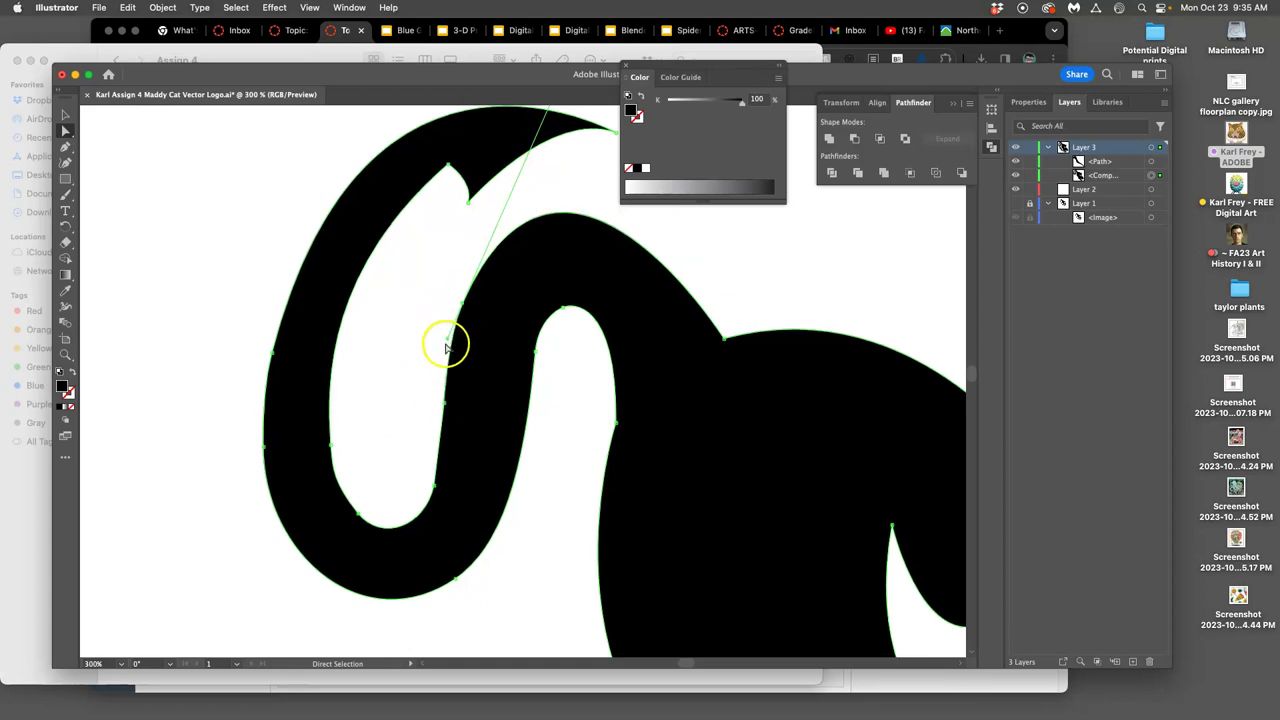
Switch to the Pencil tool with Fidelity set to Smooth
{"action": "left_click", "coordinate": [67, 197]}
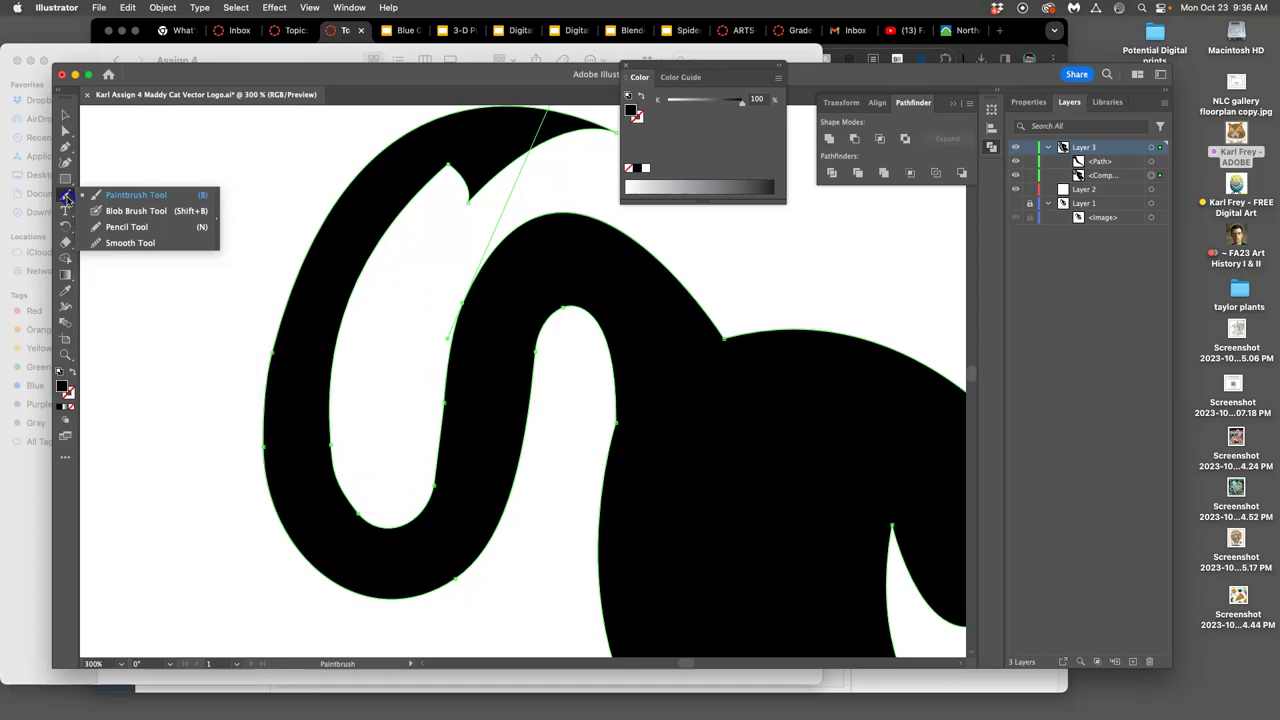
{"action": "left_click", "coordinate": [112, 227]}
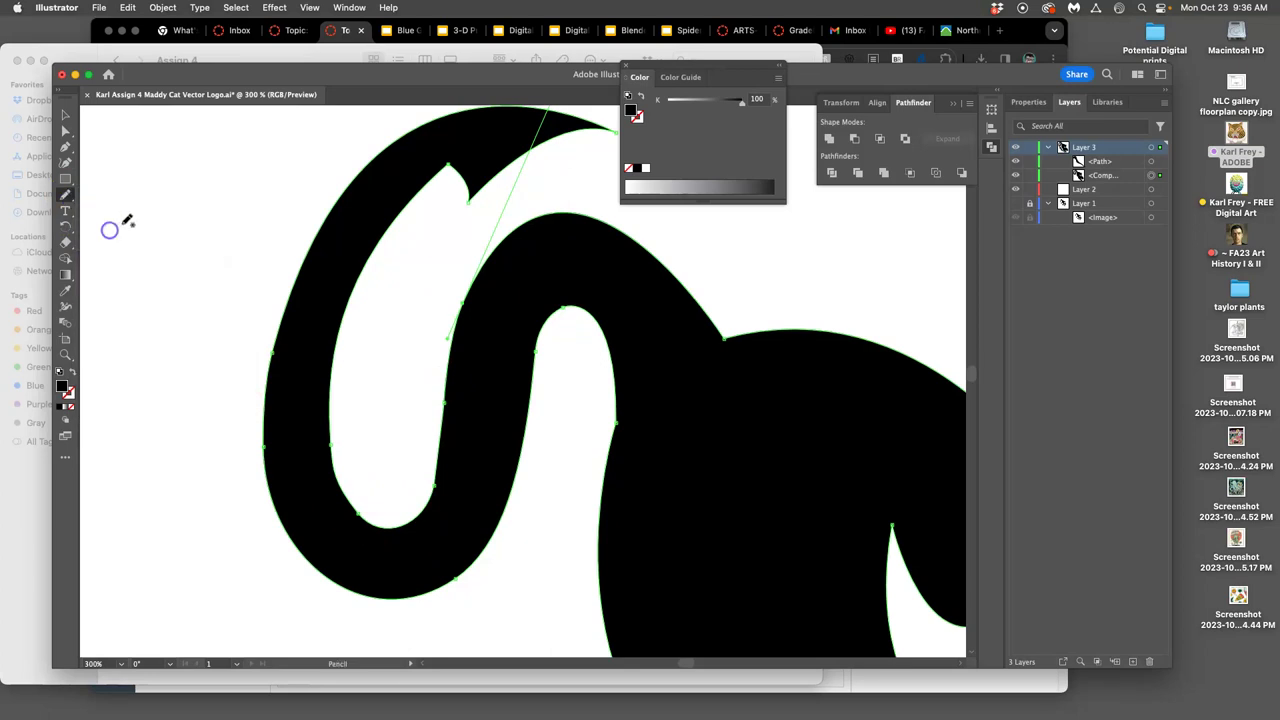
{"action": "double_click", "coordinate": [66, 198]}
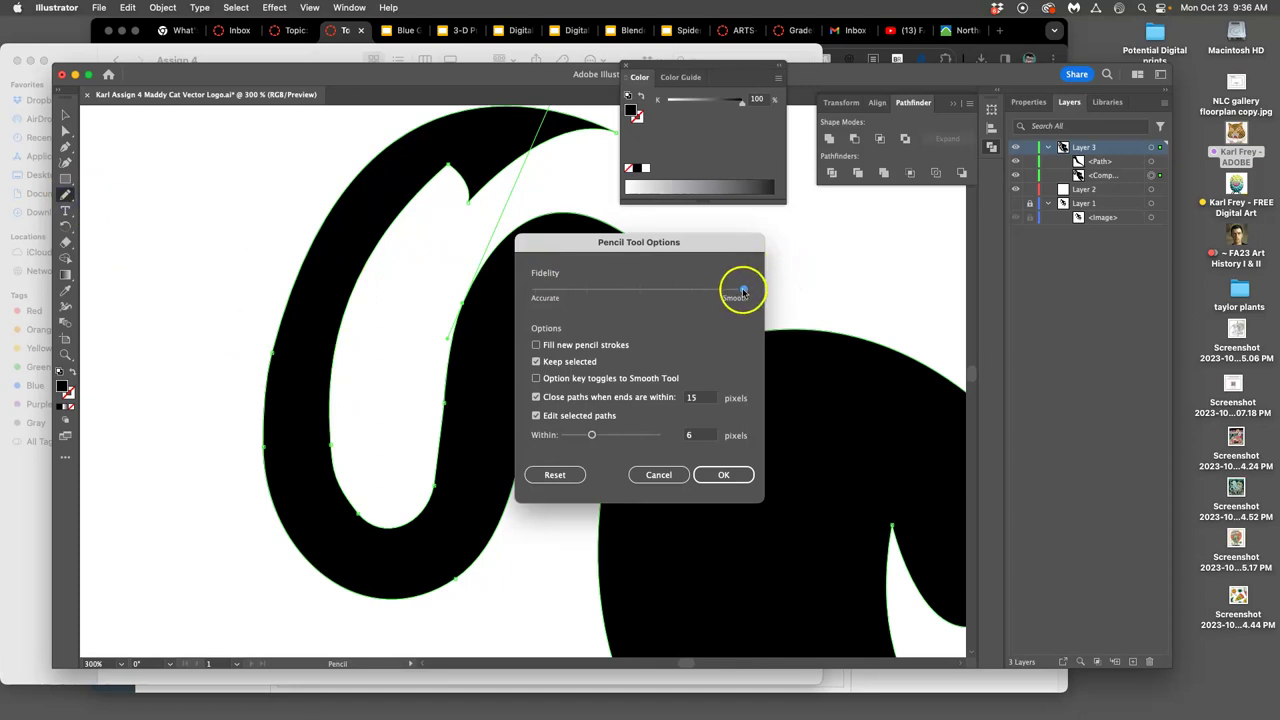
{"action": "left_click", "coordinate": [722, 474]}
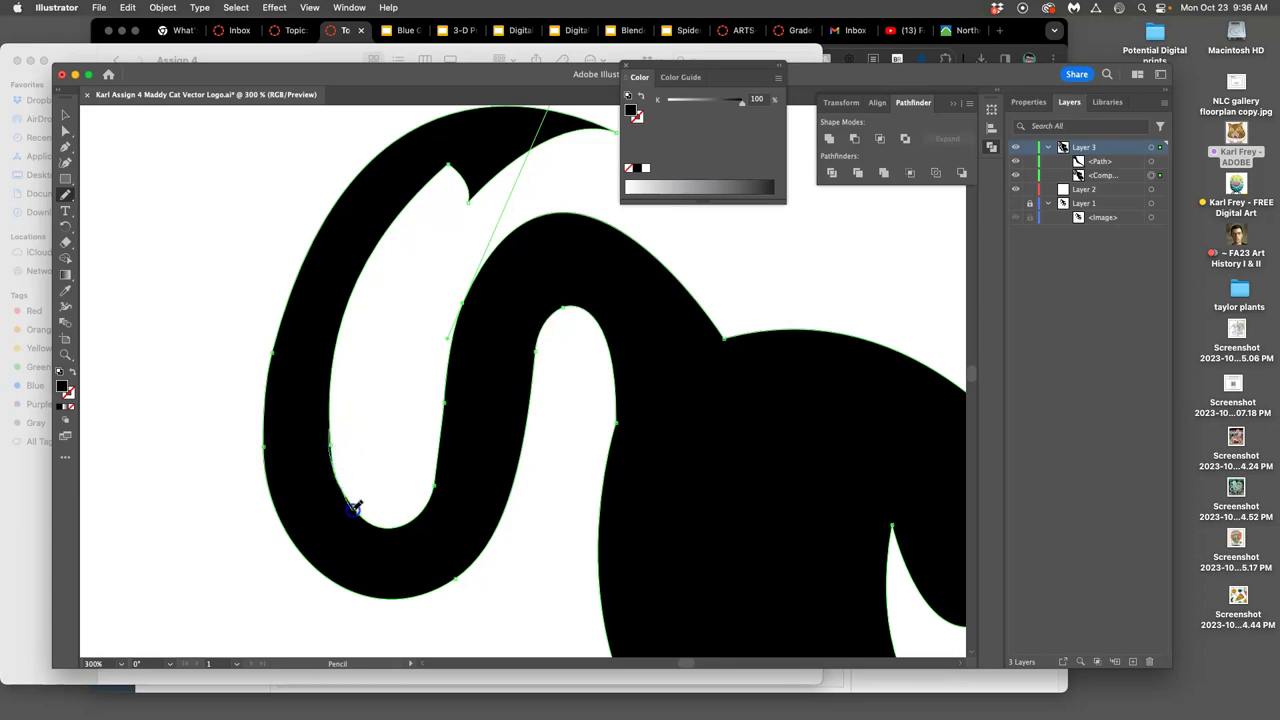
Redraw the tail's inner curve and lower-left edge more smoothly
{"action": "left_click_drag", "start_coordinate": [372, 522], "coordinate": [371, 523]}
{"action": "mouse_move", "coordinate": [335, 395]}
{"action": "left_mouse_down"}
{"action": "mouse_move", "coordinate": [411, 512]}
{"action": "mouse_move", "coordinate": [376, 520]}
{"action": "left_mouse_up"}
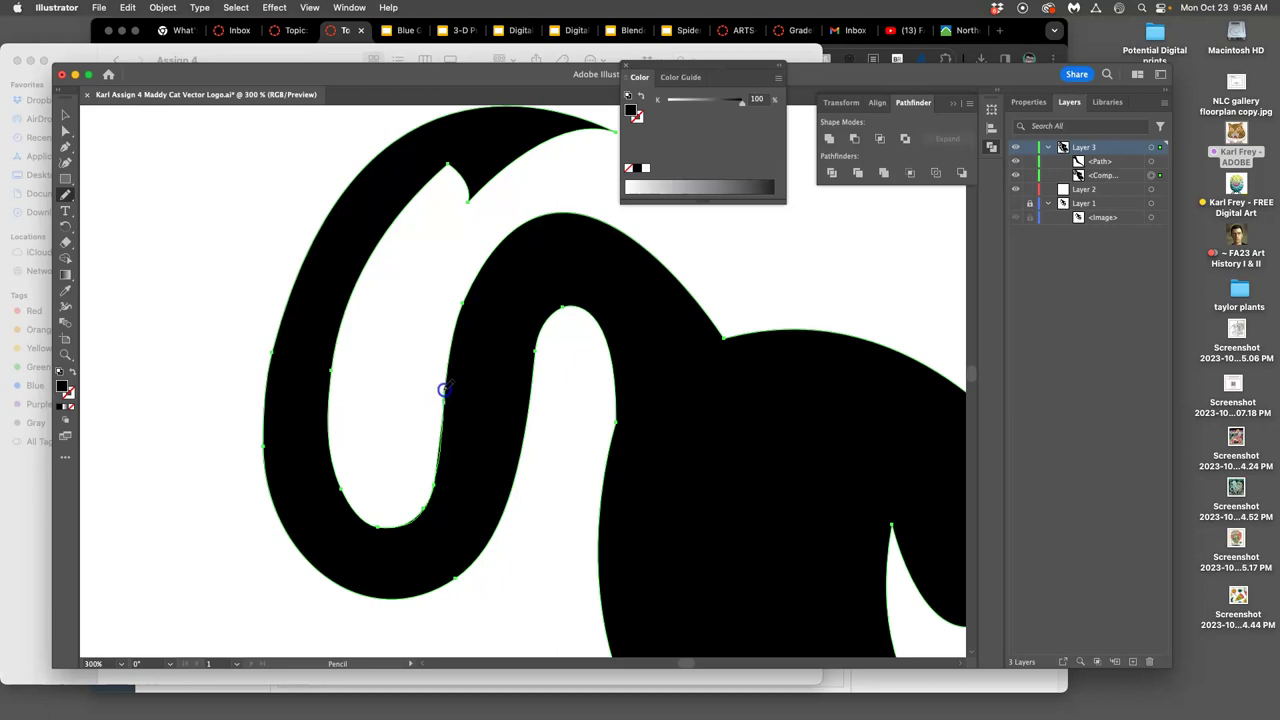
{"action": "left_click_drag", "start_coordinate": [445, 379], "coordinate": [443, 374]}
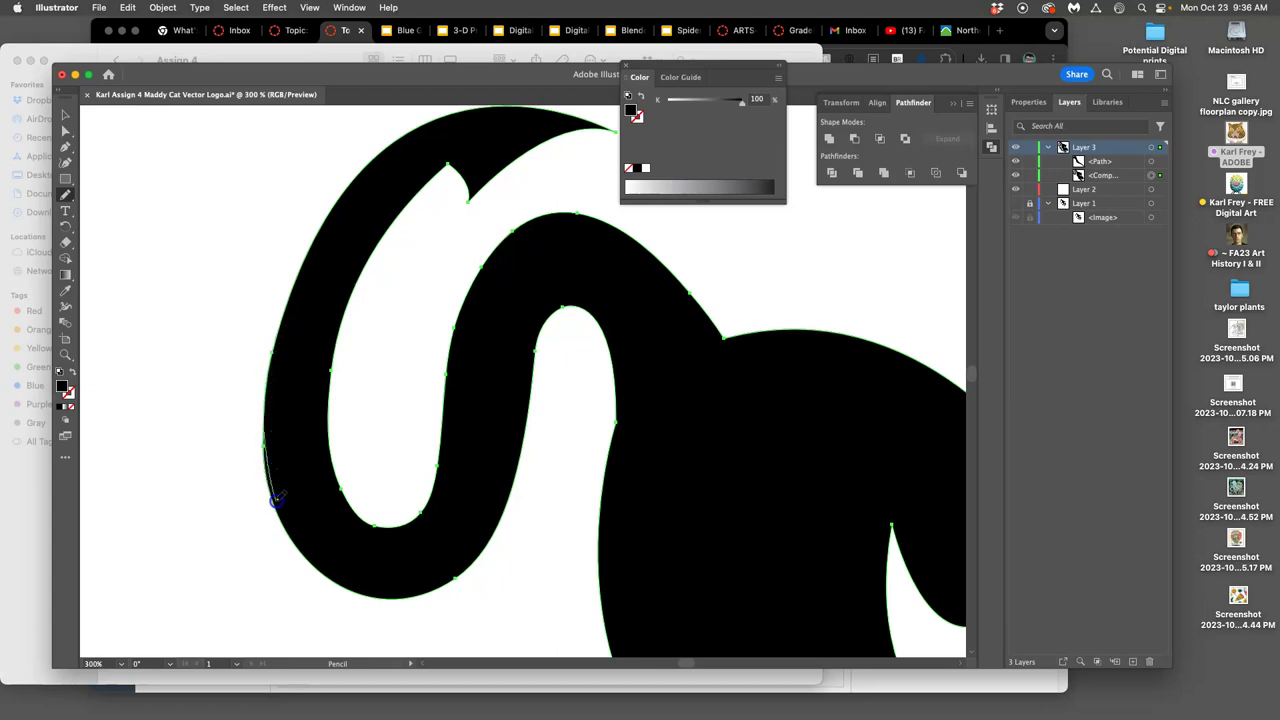
{"action": "left_click_drag", "start_coordinate": [289, 539], "coordinate": [290, 540]}
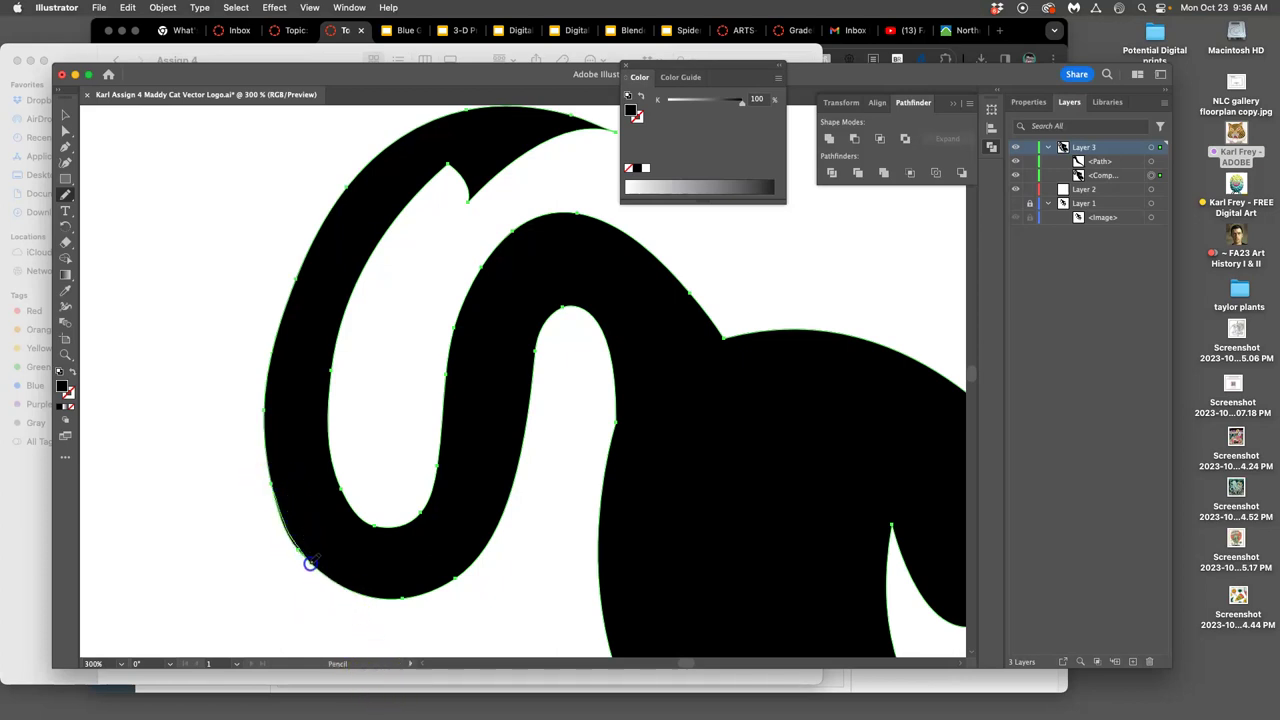
{"action": "left_click_drag", "start_coordinate": [317, 571], "coordinate": [332, 598]}
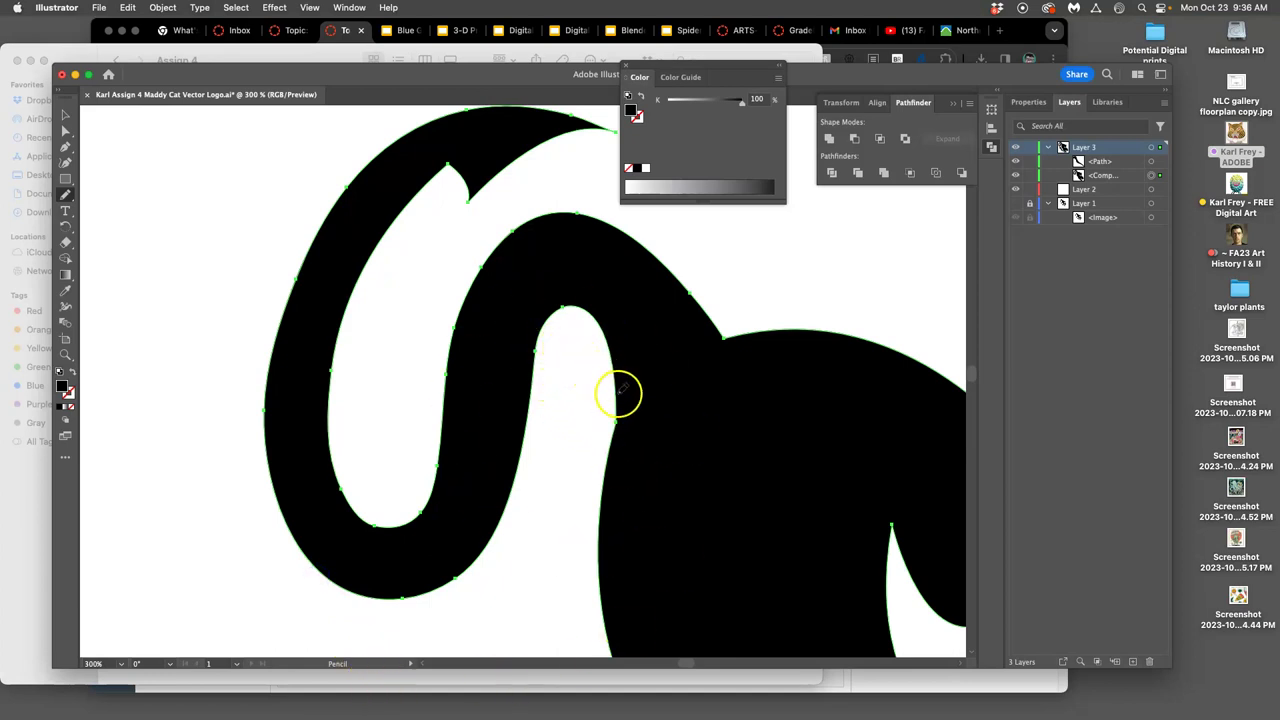
Move to the body lobe and smooth its lower edge
{"action": "left_click_drag", "start_coordinate": [682, 378], "coordinate": [587, 338]}
{"action": "scroll", "coordinate": [587, 338], "scroll_direction": "down", "scroll_amount": 5}
{"action": "scroll", "coordinate": [629, 400], "scroll_direction": "right", "scroll_amount": 8}
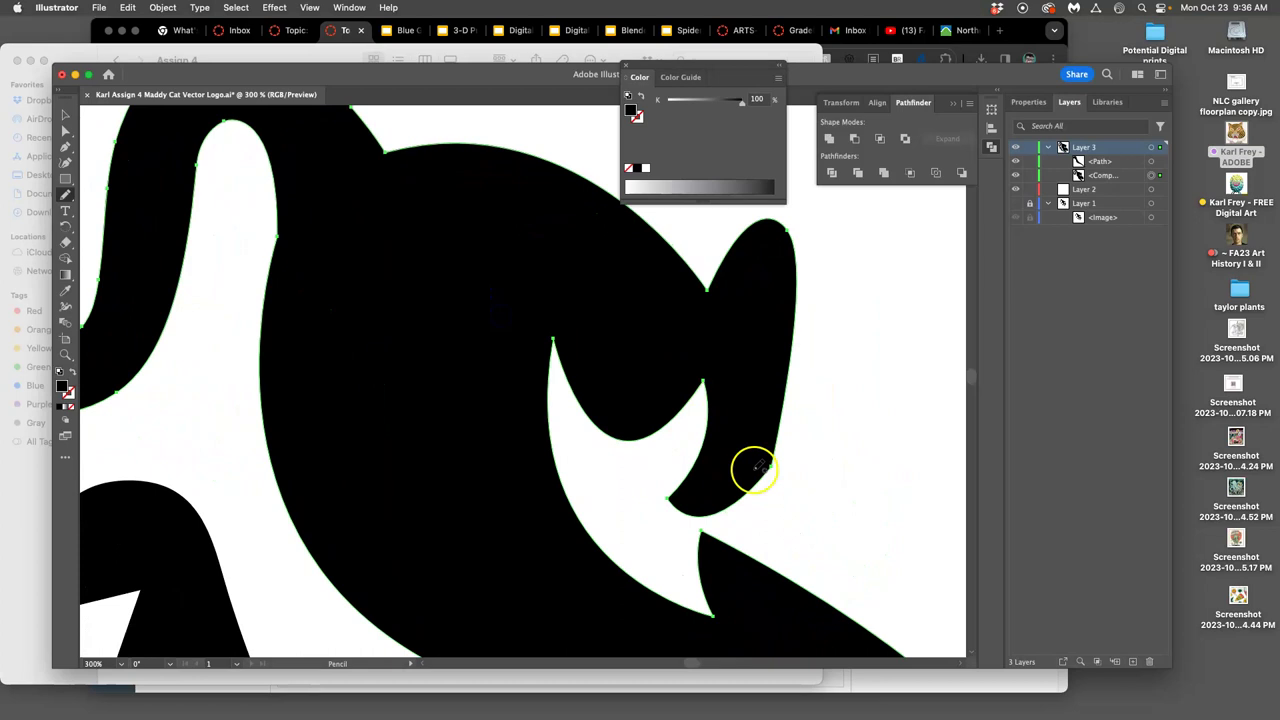
{"action": "mouse_move", "coordinate": [773, 450]}
{"action": "left_mouse_down"}
{"action": "mouse_move", "coordinate": [767, 481]}
{"action": "mouse_move", "coordinate": [721, 509]}
{"action": "mouse_move", "coordinate": [671, 503]}
{"action": "left_mouse_up"}
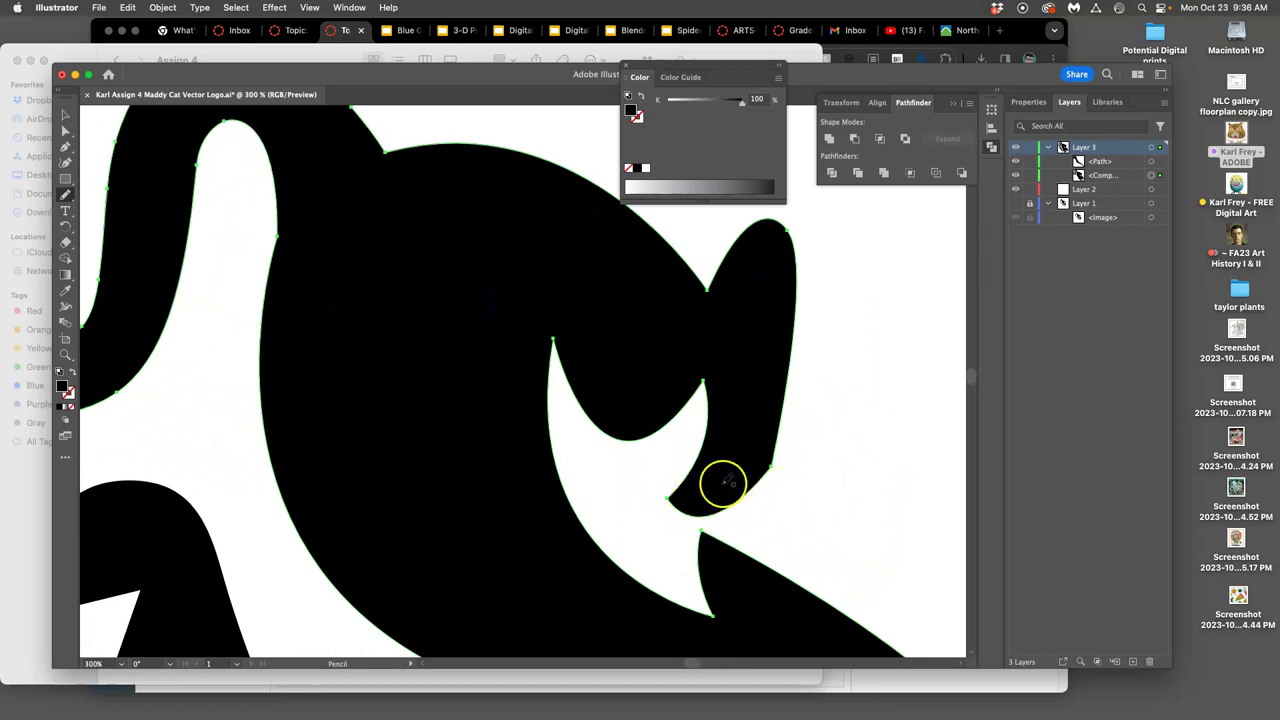
{"action": "left_click_drag", "start_coordinate": [741, 443], "coordinate": [743, 418]}
Zoom out with Cmd+0 to the whole logo and select the cat shape
{"action": "scroll", "coordinate": [703, 480], "scroll_direction": "down", "scroll_amount": 5}
{"action": "scroll", "coordinate": [703, 406], "scroll_direction": "right", "scroll_amount": 6}
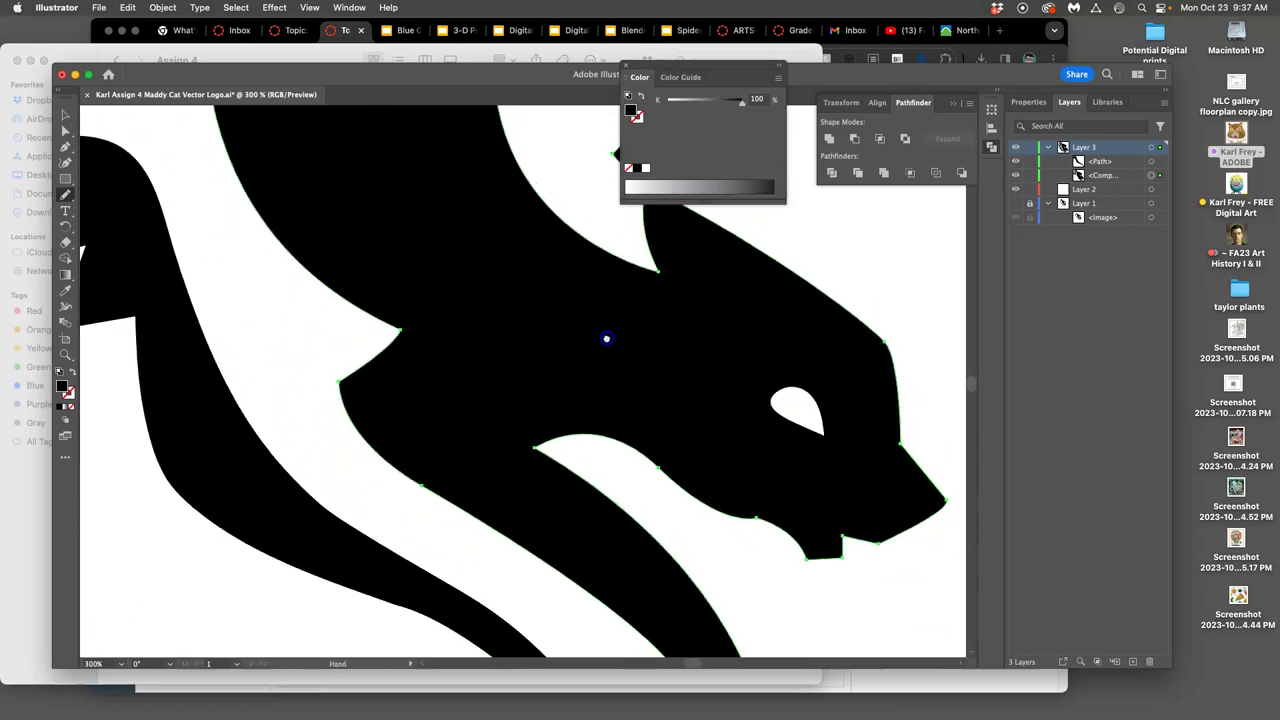
{"action": "scroll", "coordinate": [671, 404], "scroll_direction": "down", "scroll_amount": 3}
{"action": "scroll", "coordinate": [671, 404], "scroll_direction": "right", "scroll_amount": 1}
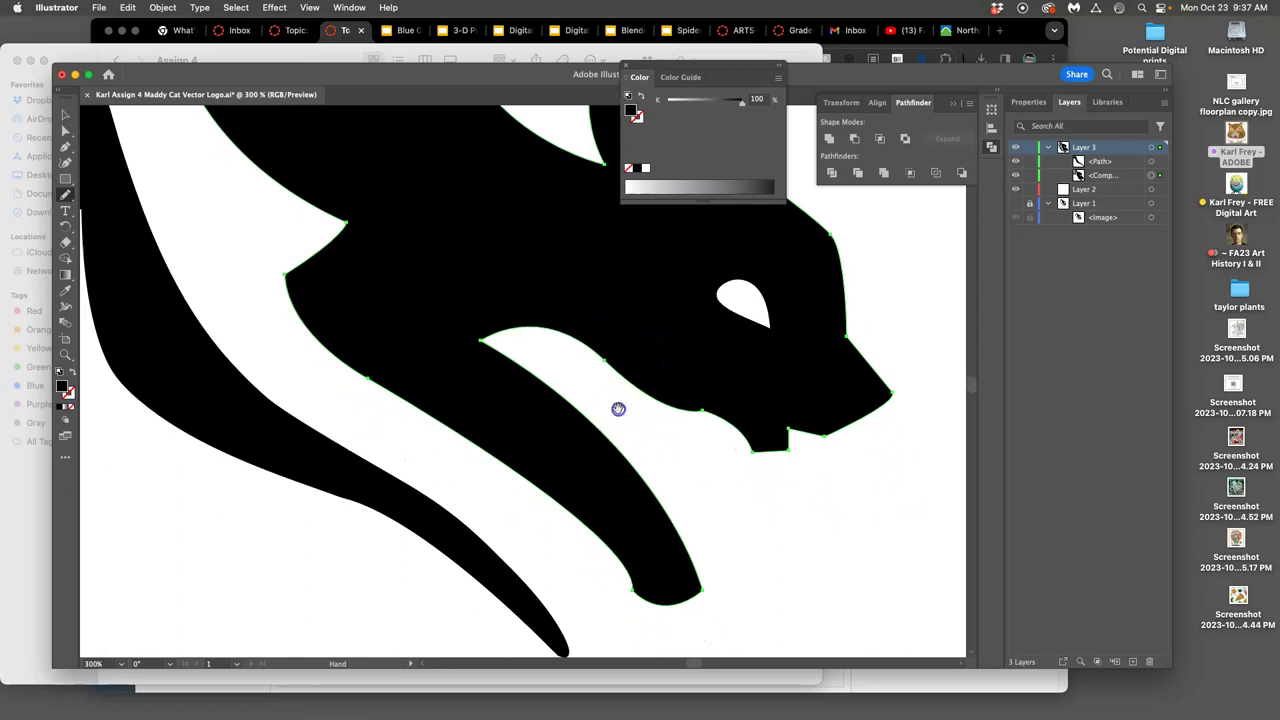
{"action": "scroll", "coordinate": [618, 408], "scroll_direction": "down", "scroll_amount": 2}
{"action": "scroll", "coordinate": [666, 411], "scroll_direction": "up", "scroll_amount": 3}
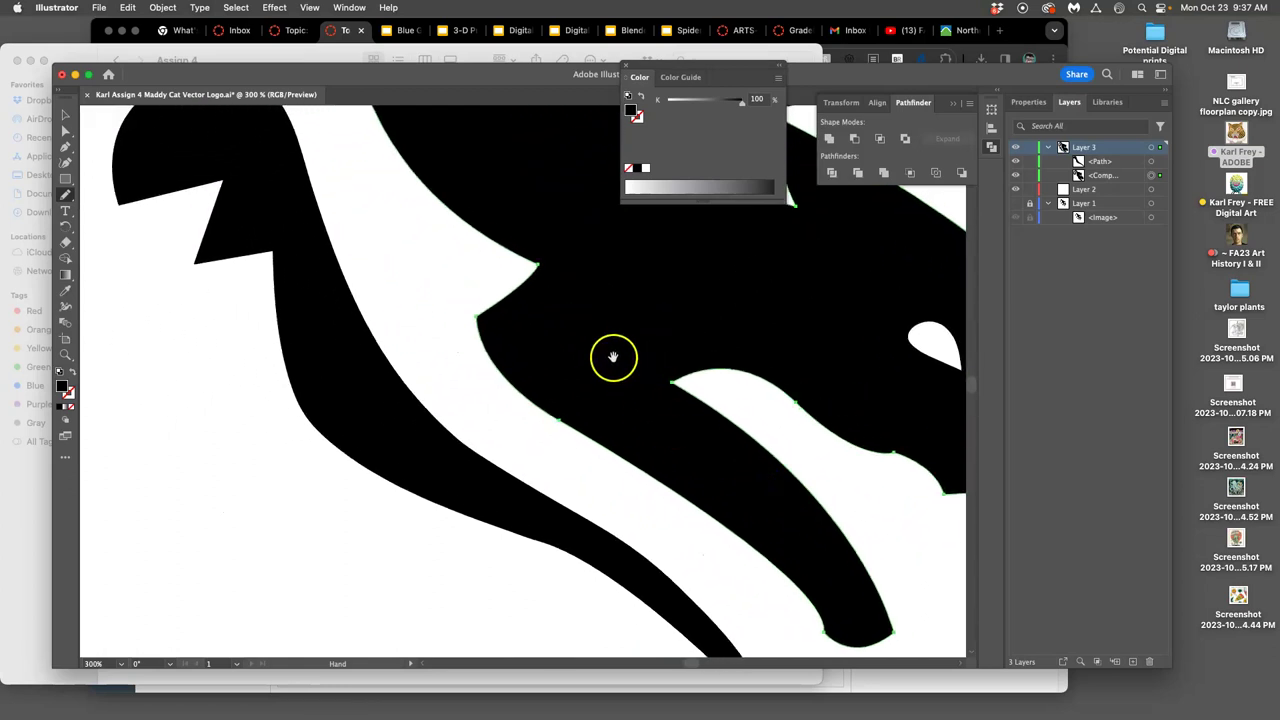
{"action": "scroll", "coordinate": [613, 357], "scroll_direction": "up", "scroll_amount": 5}
{"action": "scroll", "coordinate": [613, 357], "scroll_direction": "left", "scroll_amount": 2}
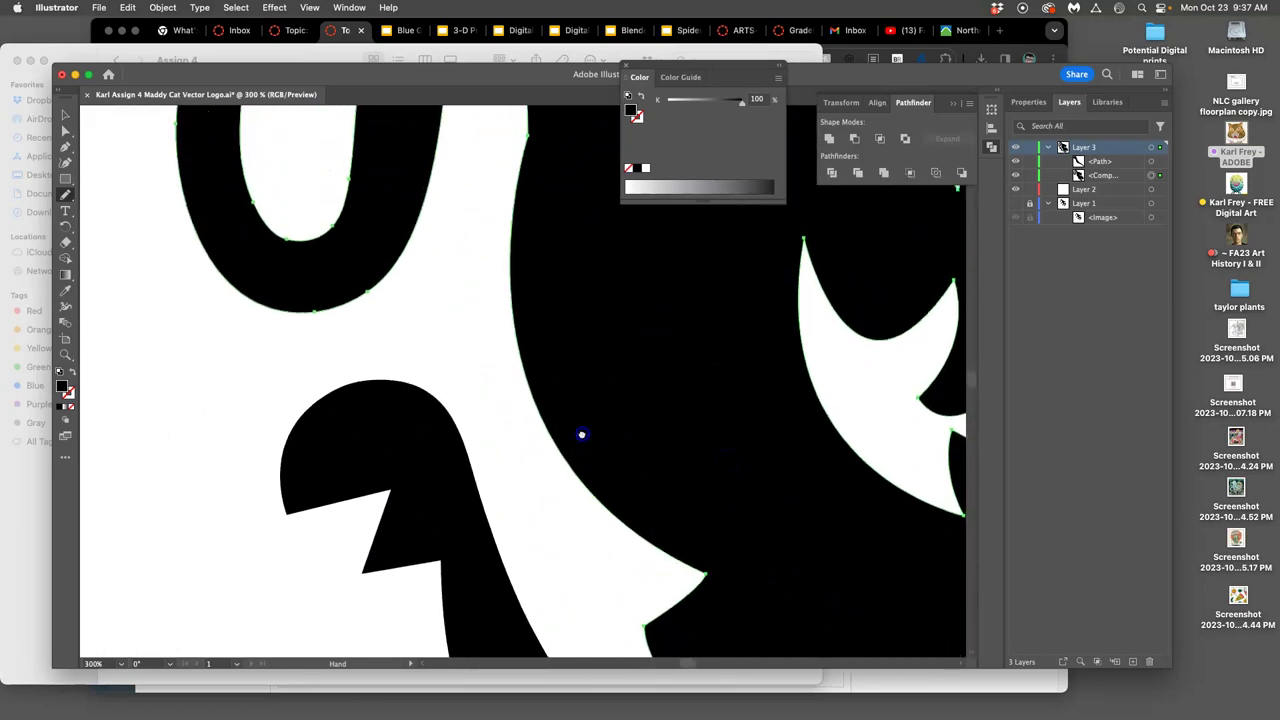
{"action": "key", "text": "super+0"}
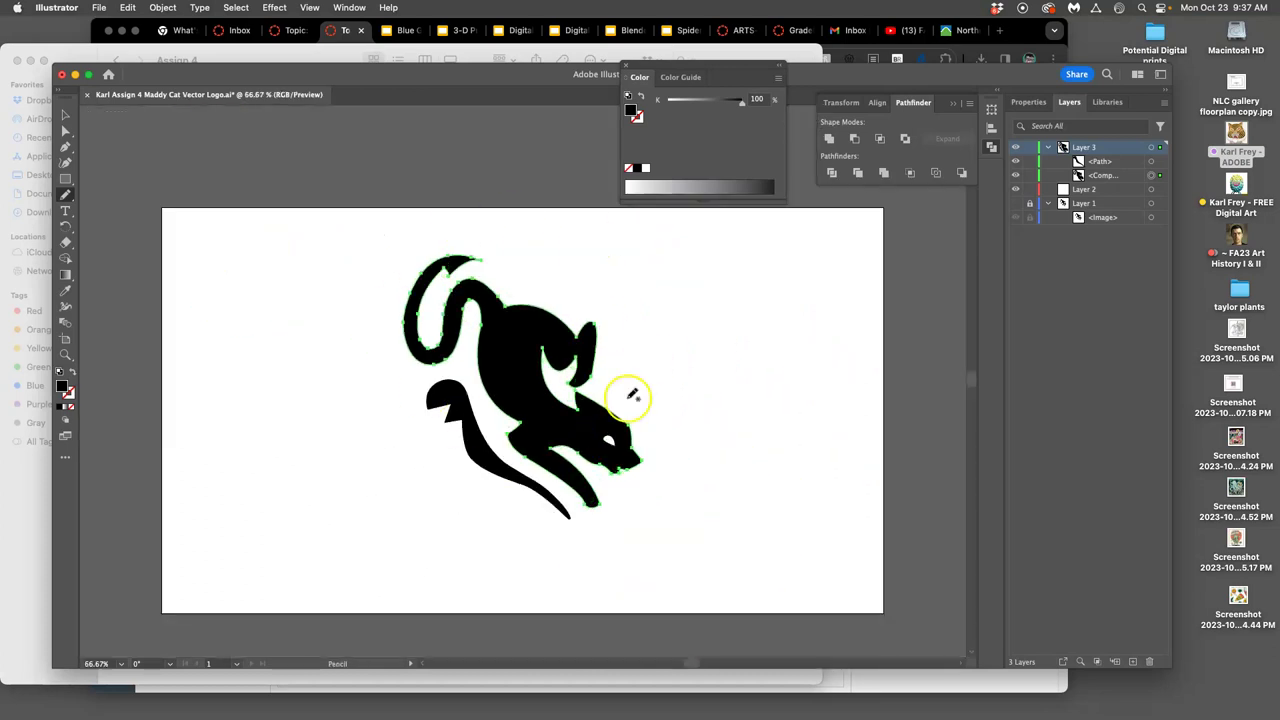
{"action": "left_click", "coordinate": [66, 116]}
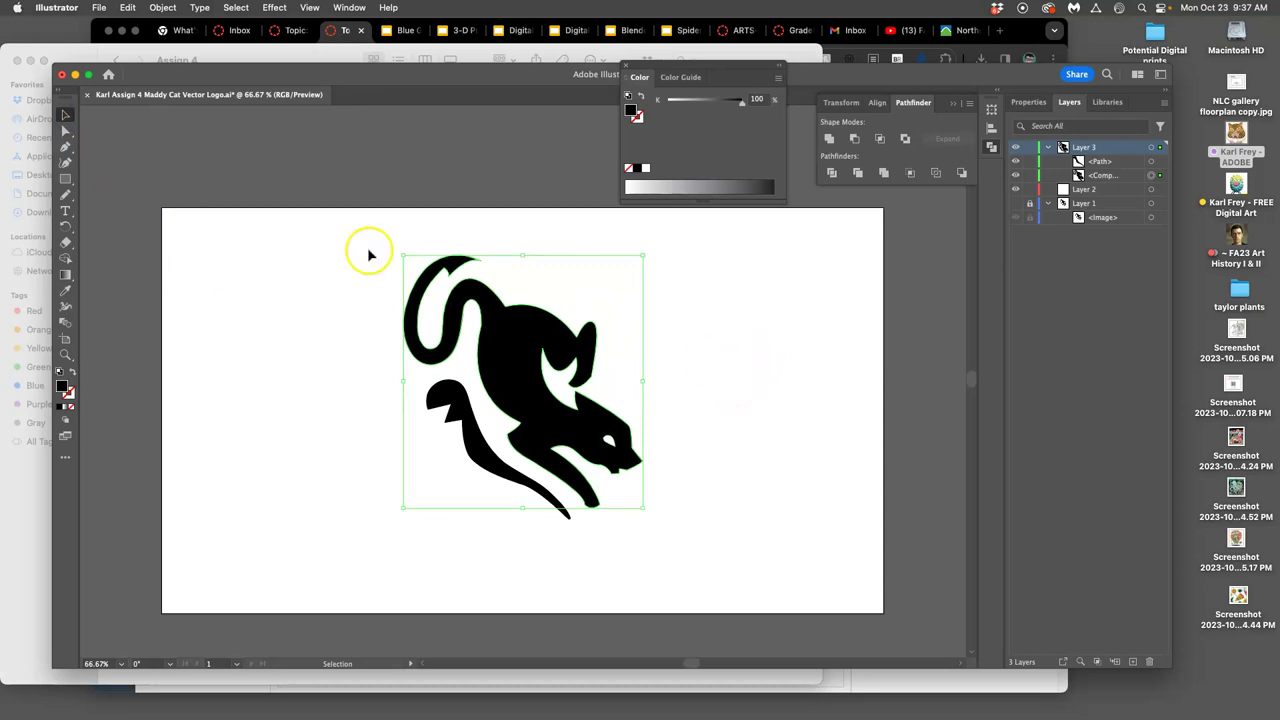
{"action": "left_click", "coordinate": [66, 131]}
{"action": "key", "text": "super+minus"}
{"action": "key", "text": "super+minus"}
{"action": "key", "text": "super+minus"}
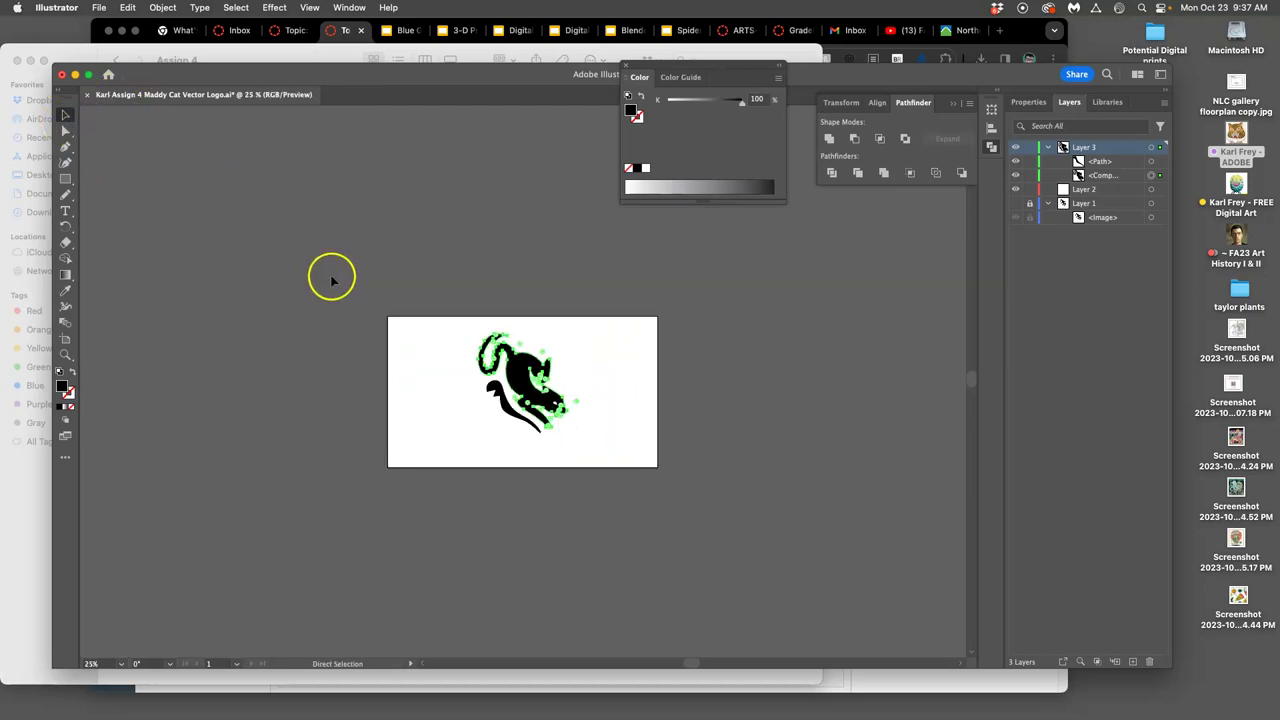
{"action": "key", "text": "v"}
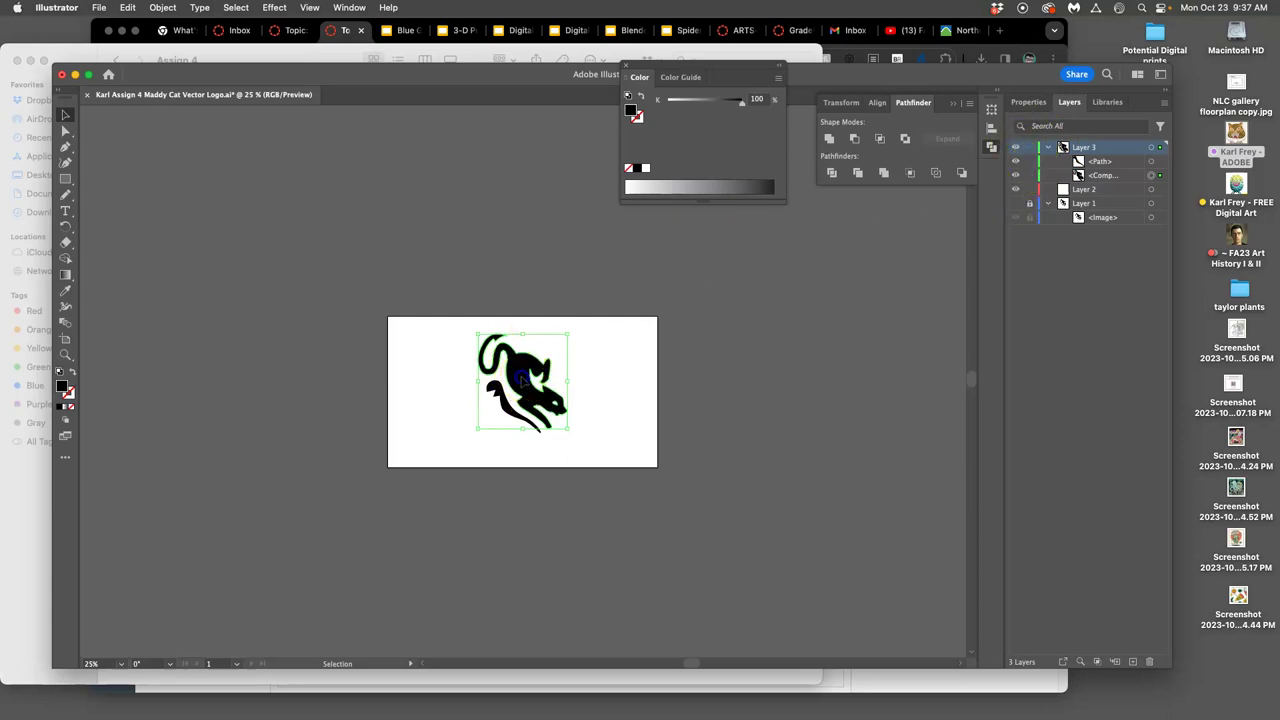
{"action": "left_click_drag", "start_coordinate": [521, 378], "coordinate": [535, 240]}
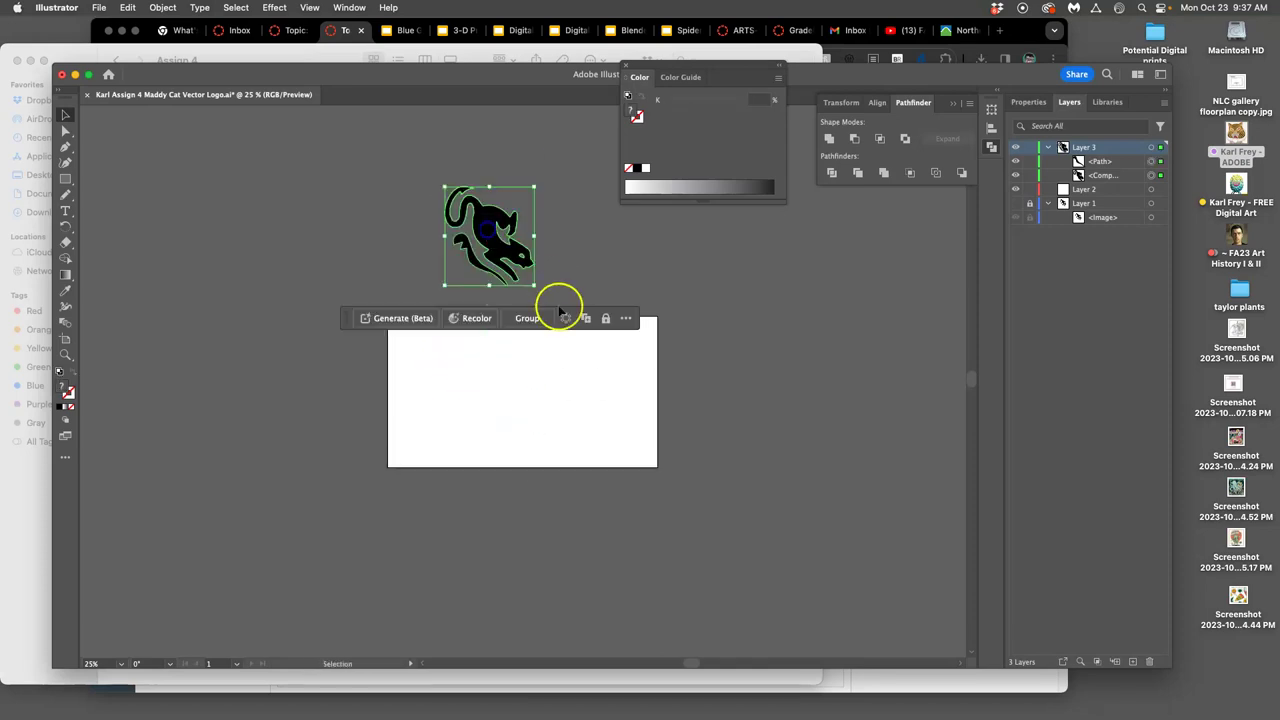
{"action": "key", "text": "super+1"}
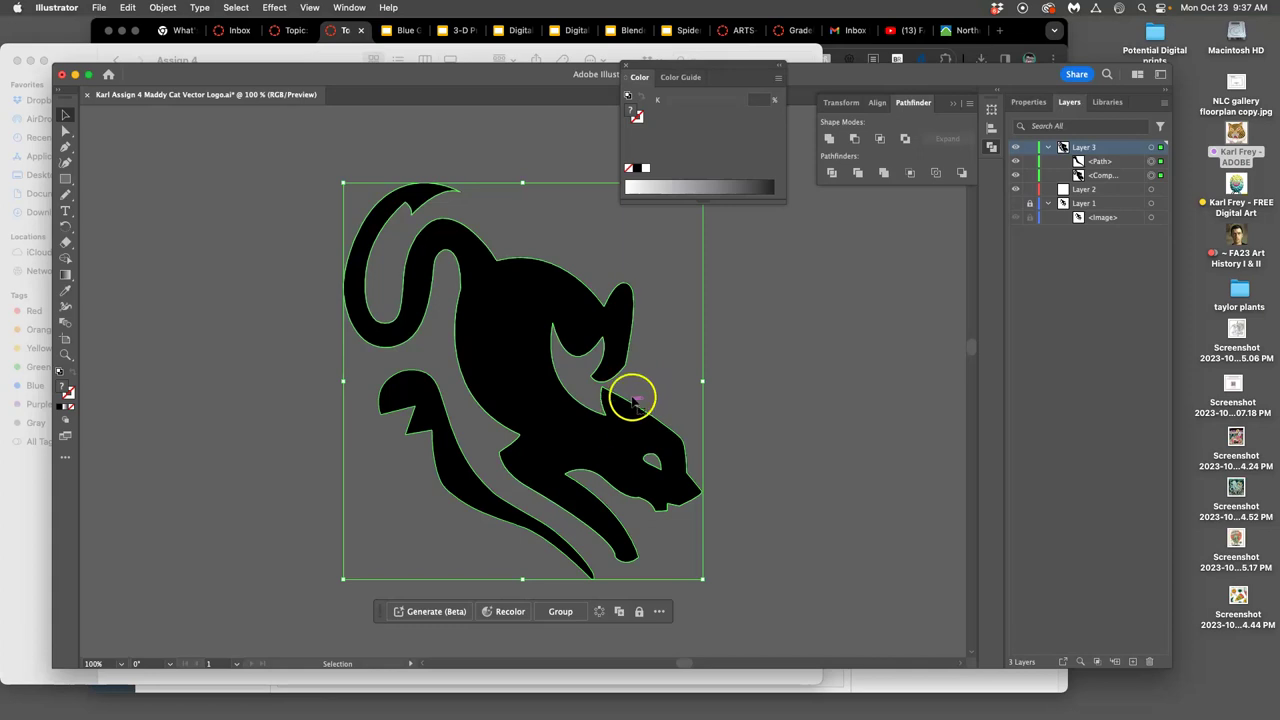
{"action": "key", "text": "a"}
{"action": "key", "text": "super+minus"}
{"action": "key", "text": "super+minus"}
{"action": "key", "text": "super+minus"}
{"action": "key", "text": "super+minus"}
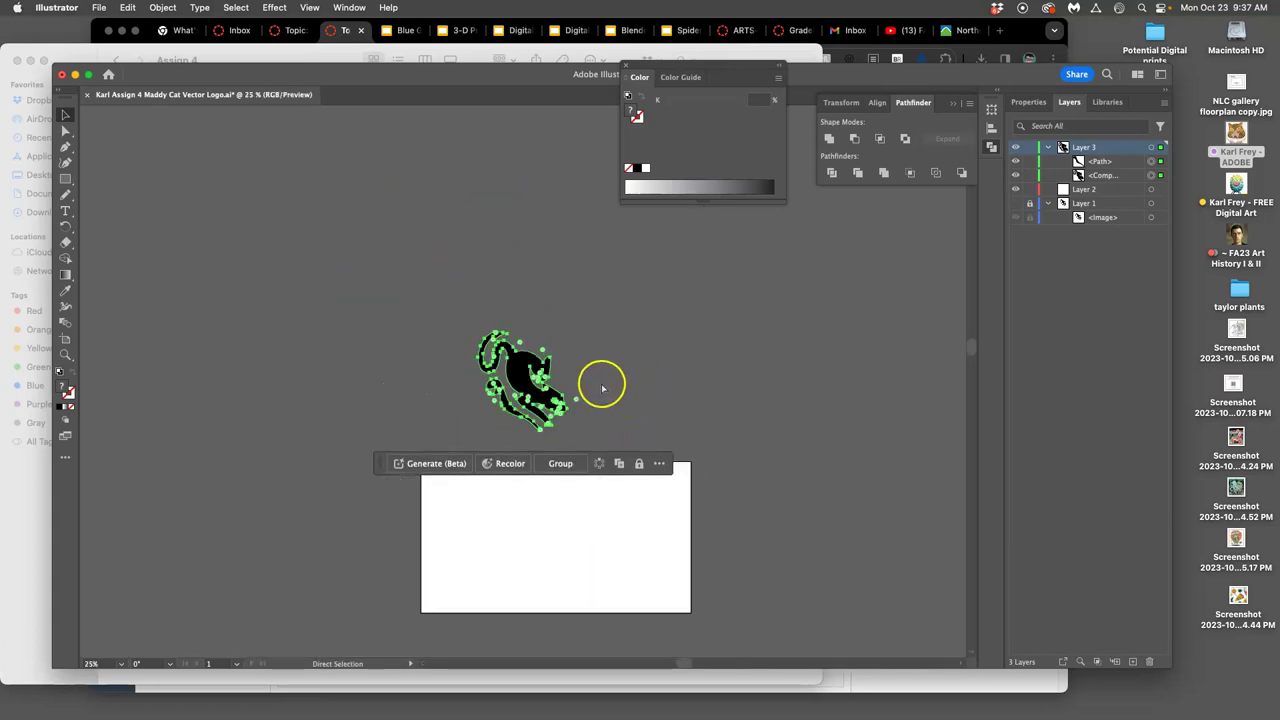
{"action": "key", "text": "v"}
{"action": "left_click_drag", "start_coordinate": [525, 395], "coordinate": [565, 534]}
Deselect the cat and save the logo with File > Save
{"action": "left_click", "coordinate": [489, 389]}
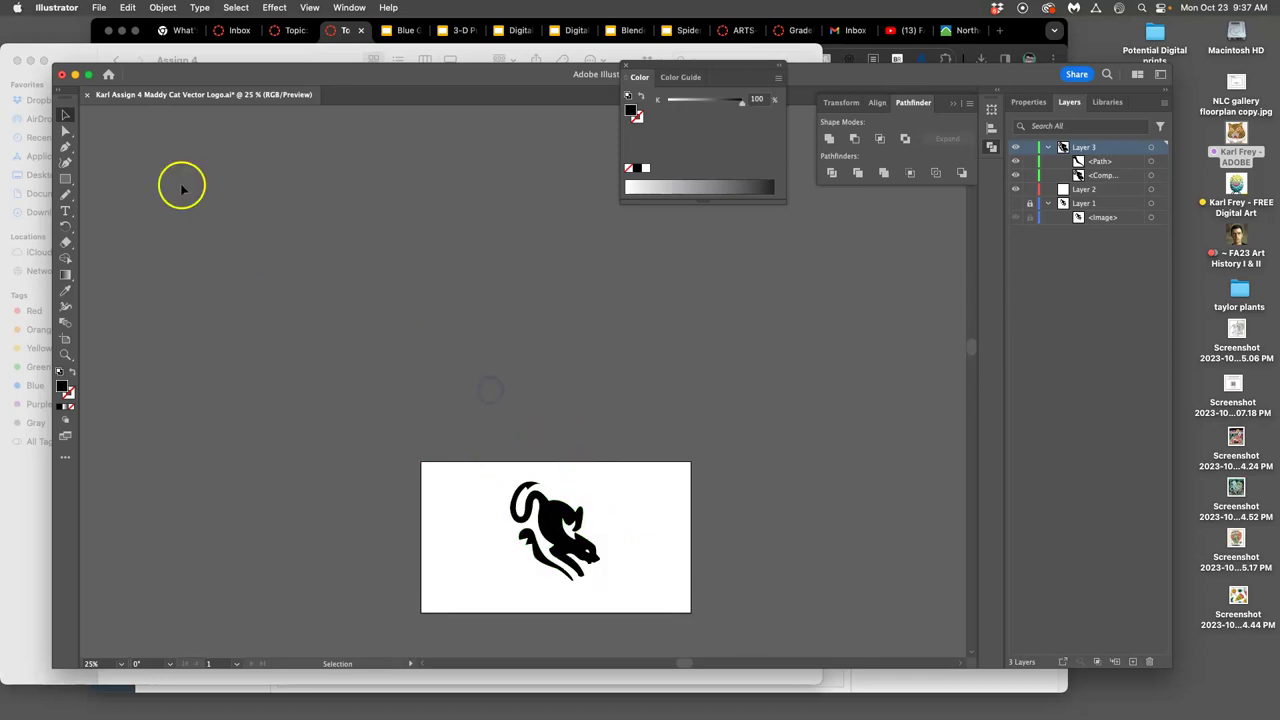
{"action": "left_click", "coordinate": [99, 7]}
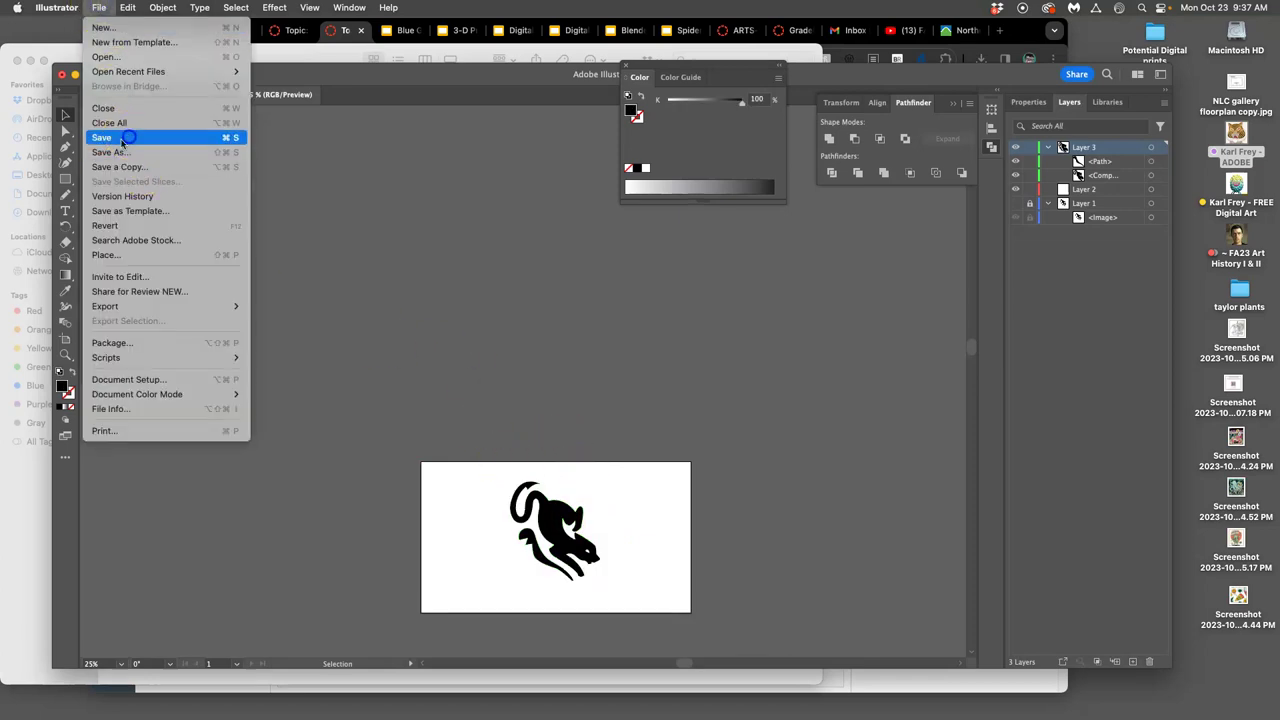
{"action": "left_click", "coordinate": [122, 140]}
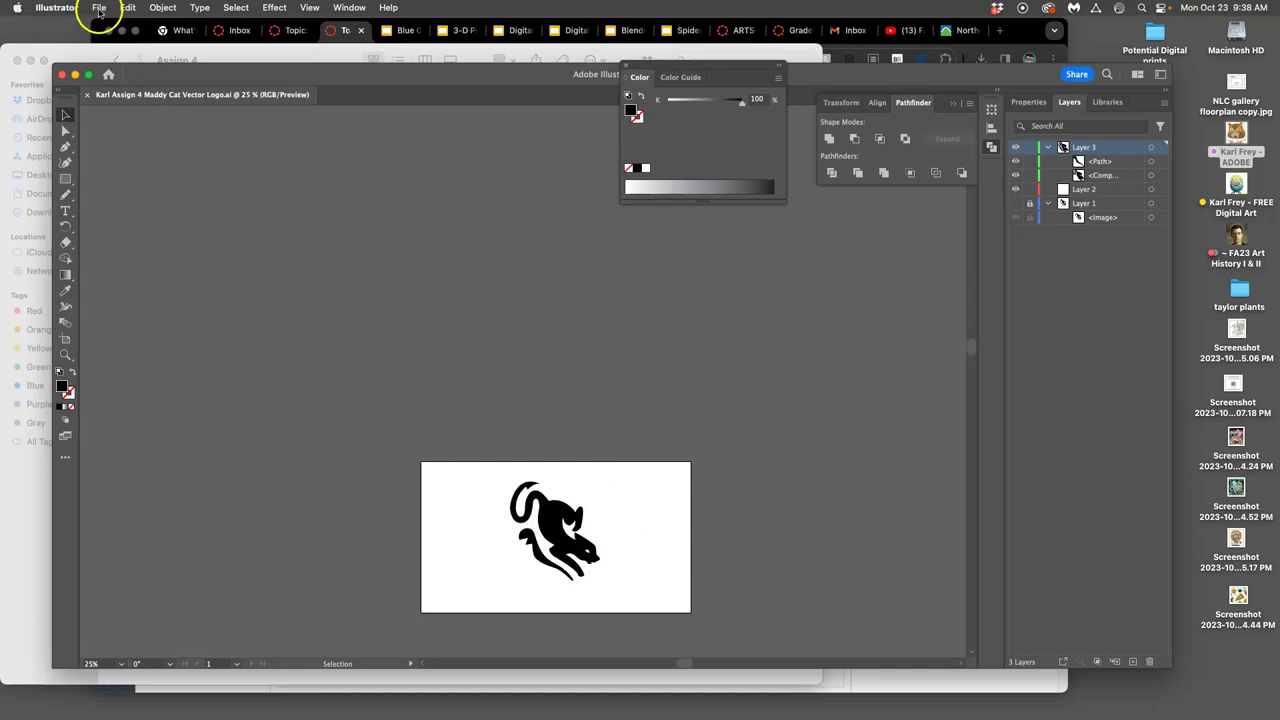
Save the logo as Illustrator EPS (eps) on the Desktop, accepting the EPS options
{"action": "left_click", "coordinate": [99, 8]}
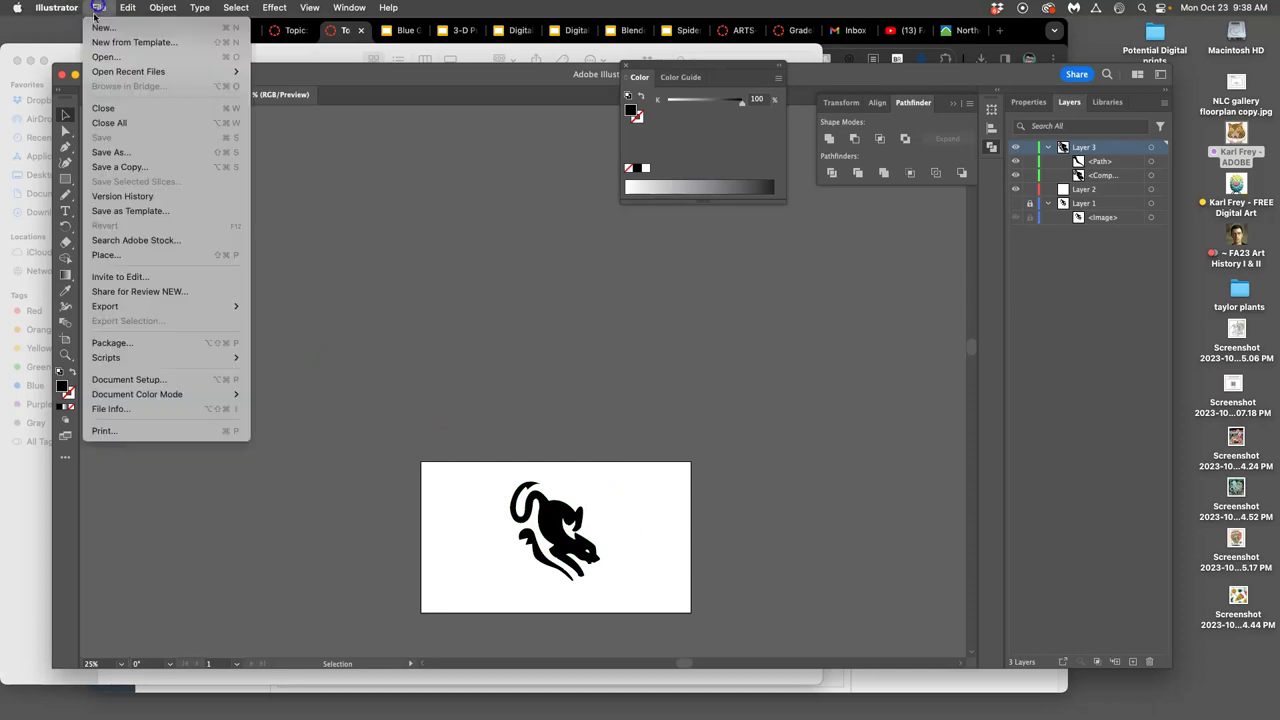
{"action": "left_click", "coordinate": [110, 152]}
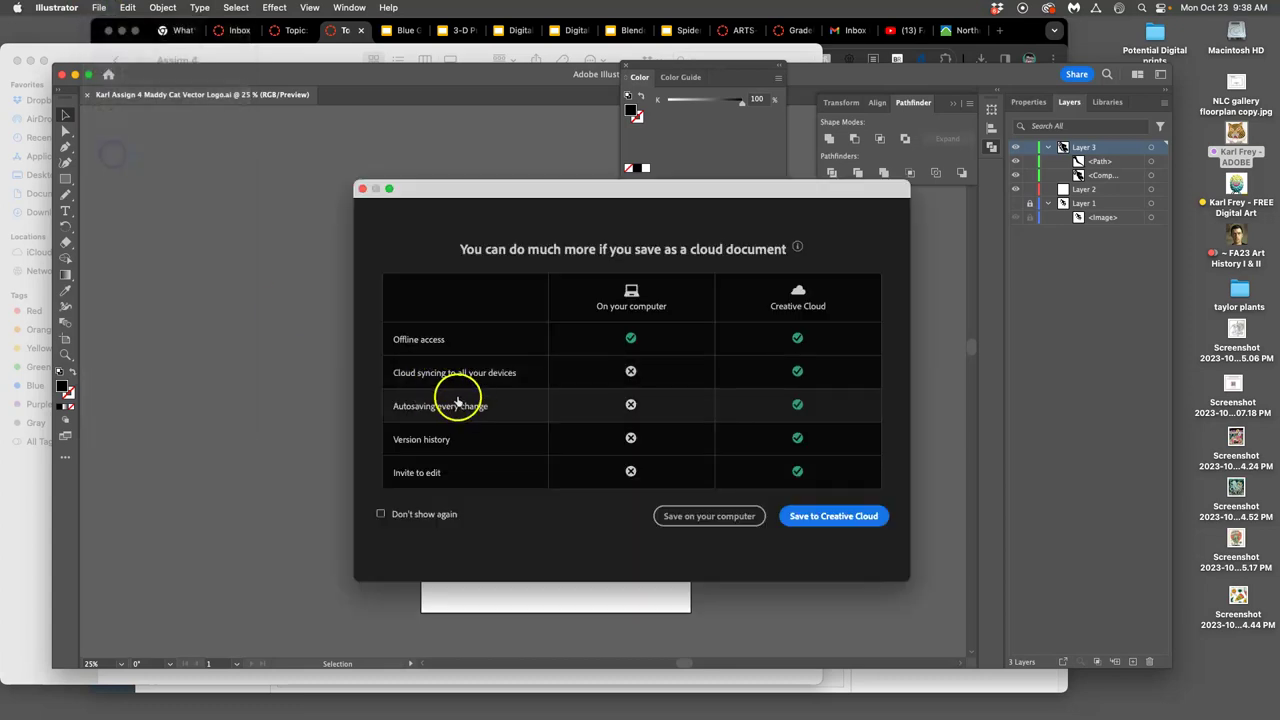
{"action": "left_click", "coordinate": [700, 518]}
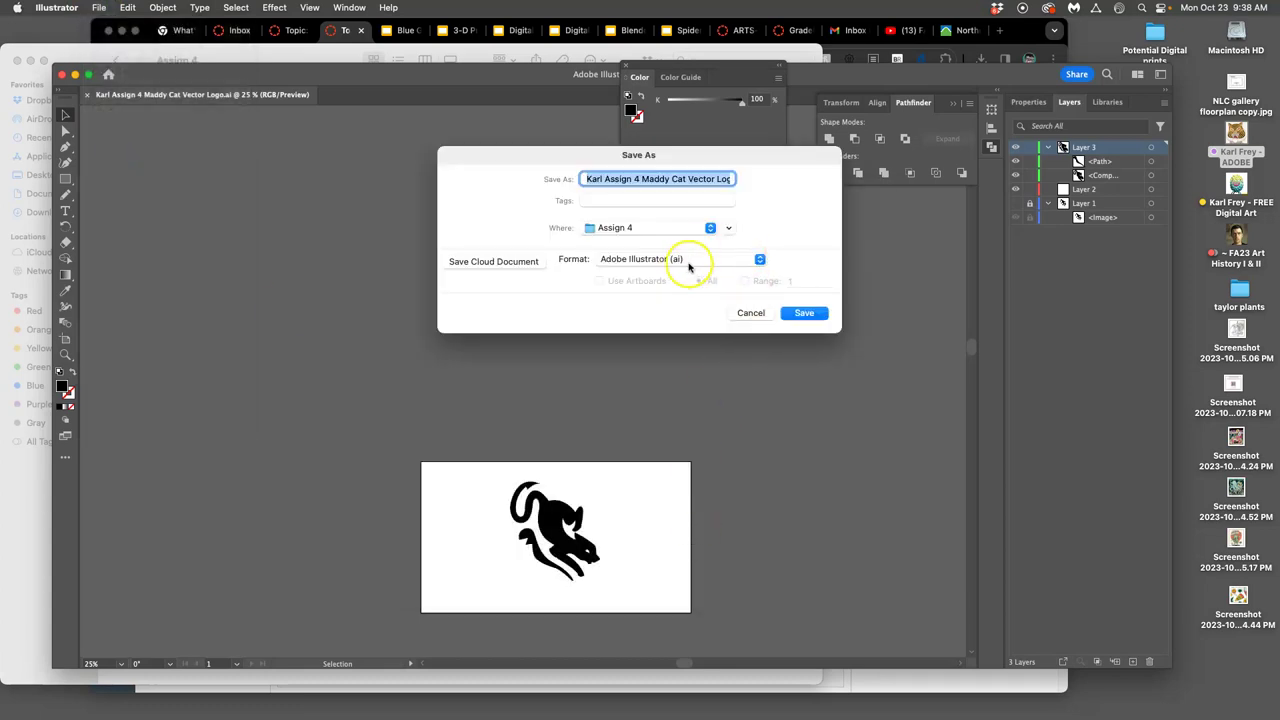
{"action": "left_click", "coordinate": [689, 262]}
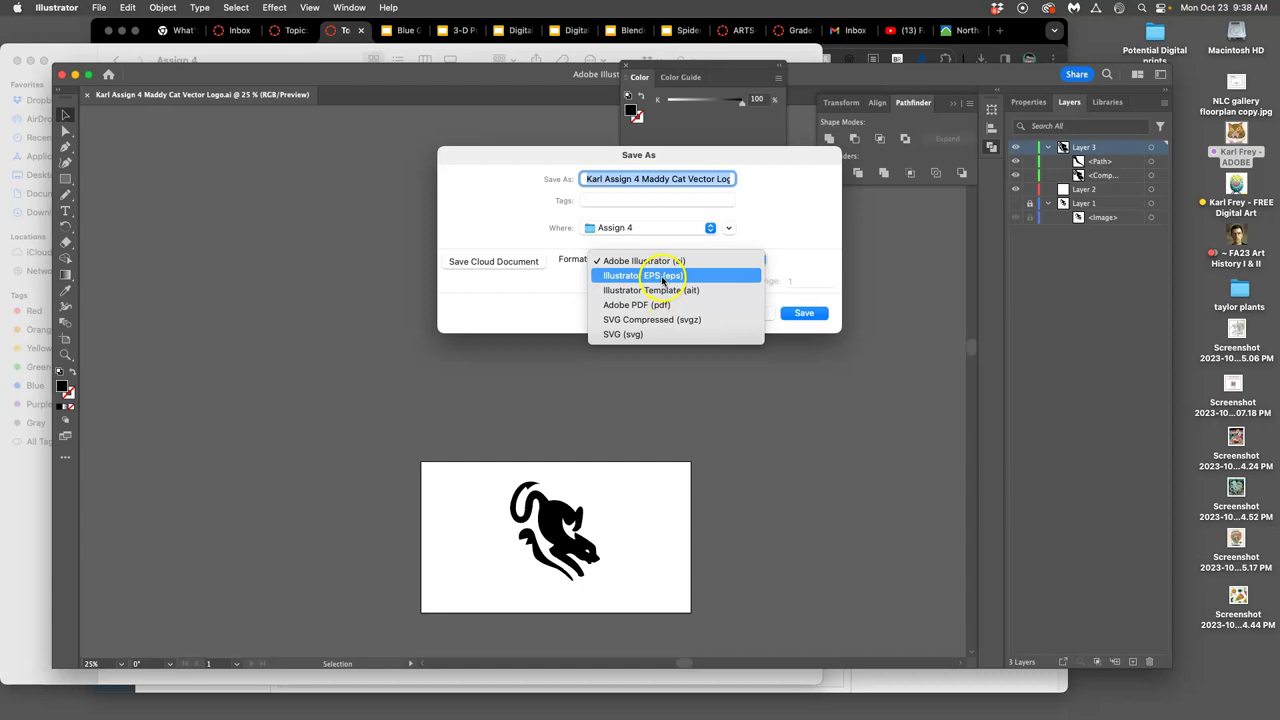
{"action": "left_click", "coordinate": [662, 277]}
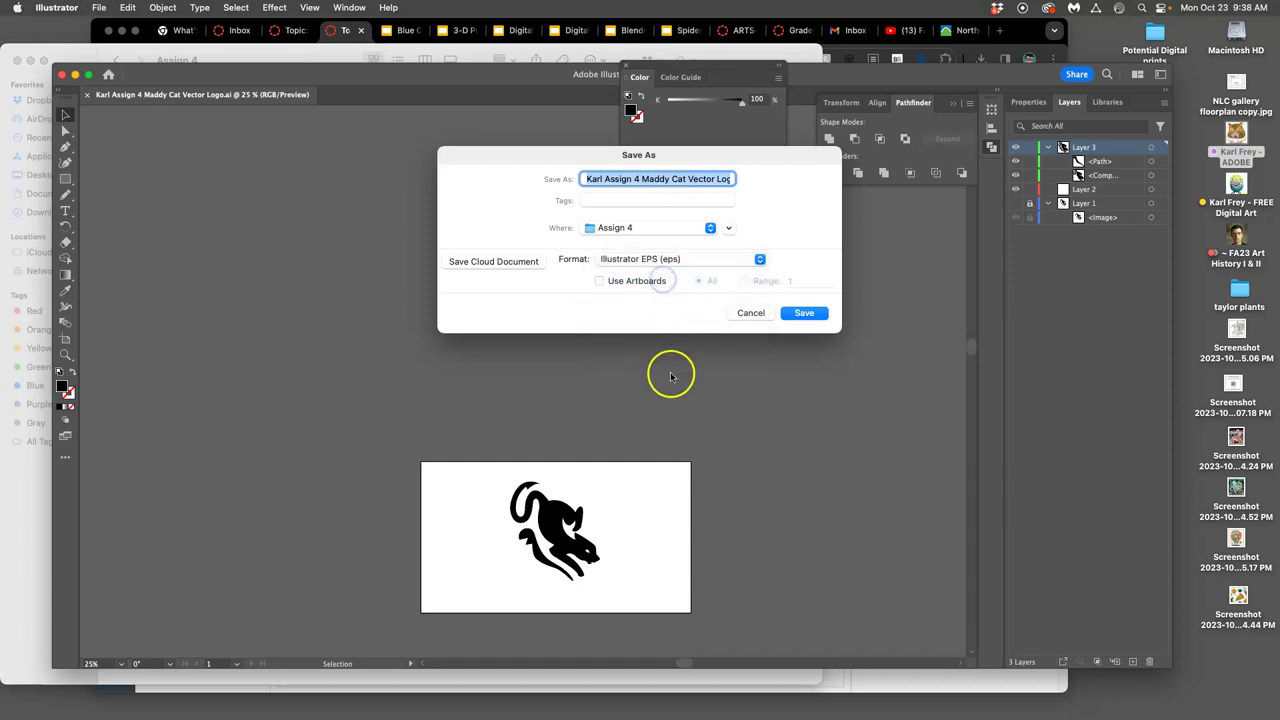
{"action": "left_click", "coordinate": [657, 278]}
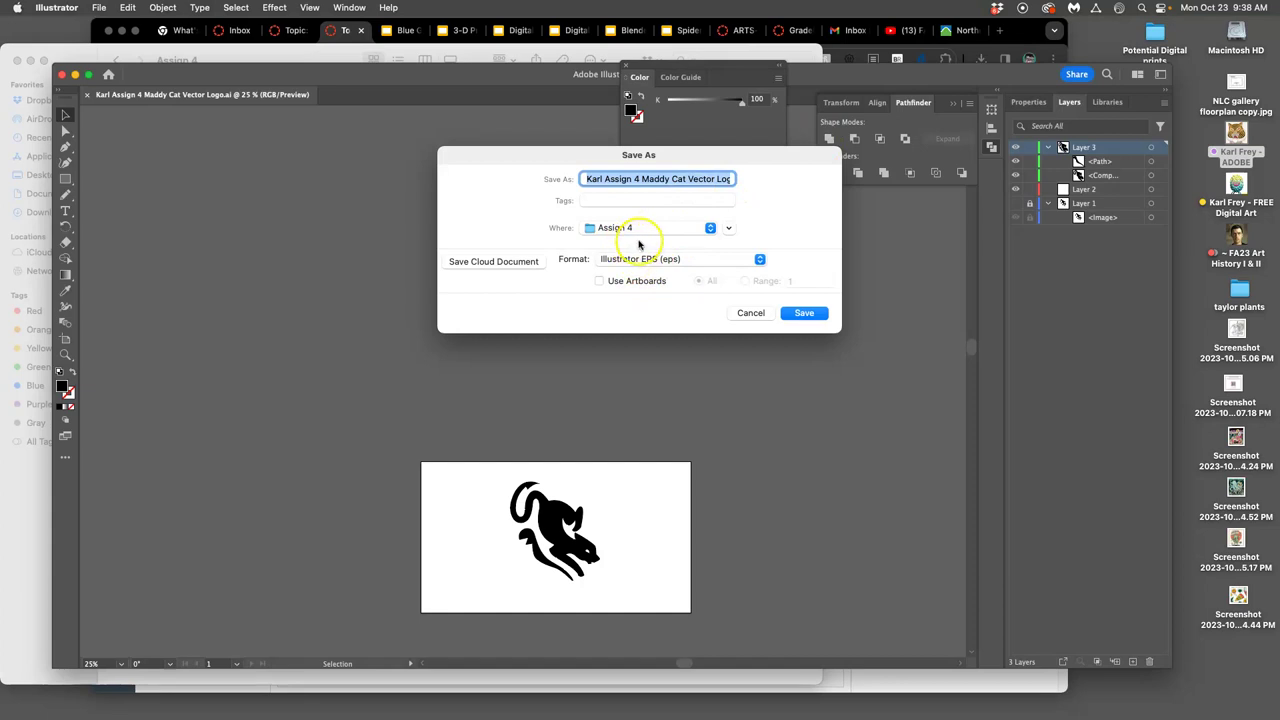
{"action": "left_click", "coordinate": [806, 313]}
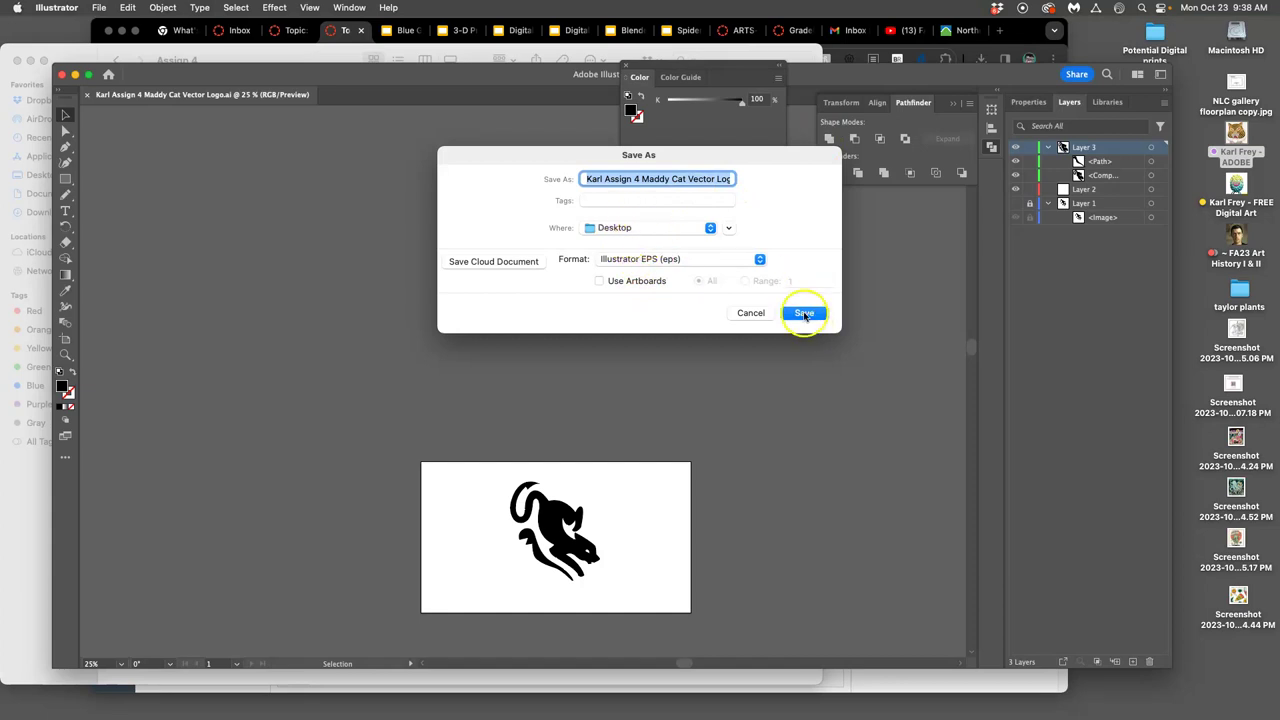
{"action": "left_click", "coordinate": [788, 561]}
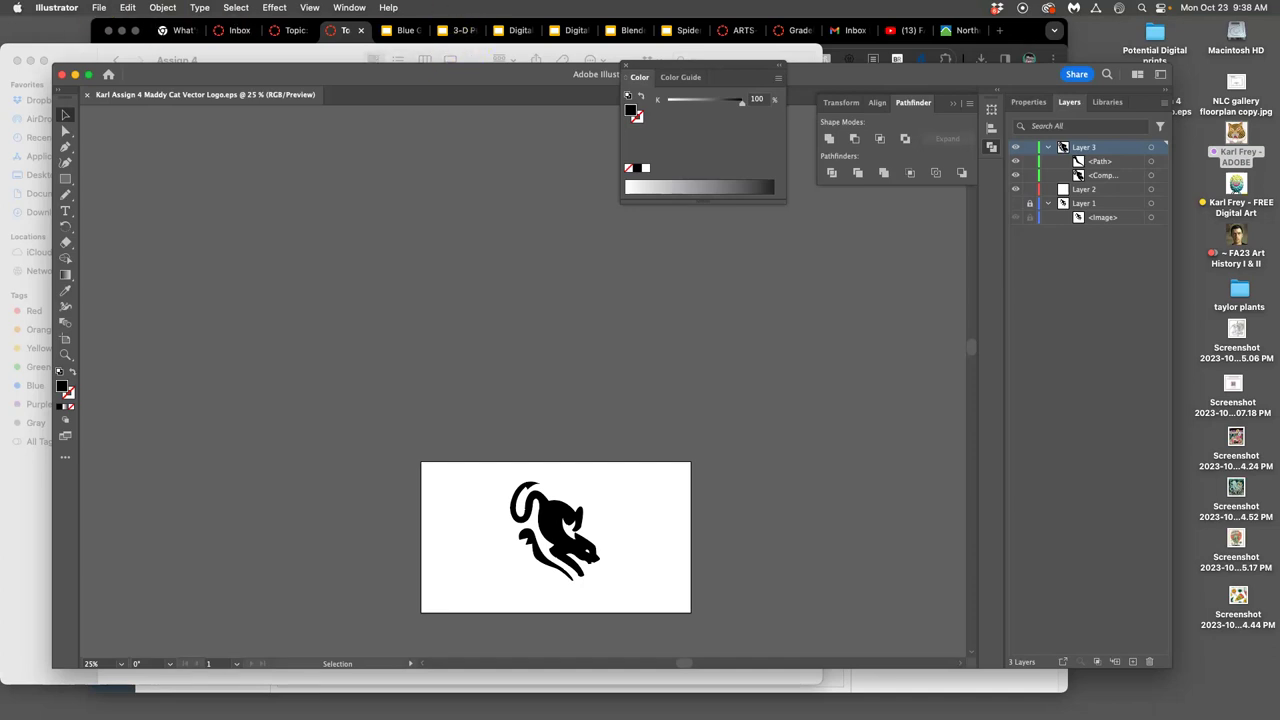
Quit Illustrator and give the Desktop EPS file a blue tag in Finder
{"action": "left_click", "coordinate": [57, 7]}
{"action": "left_click", "coordinate": [80, 143]}
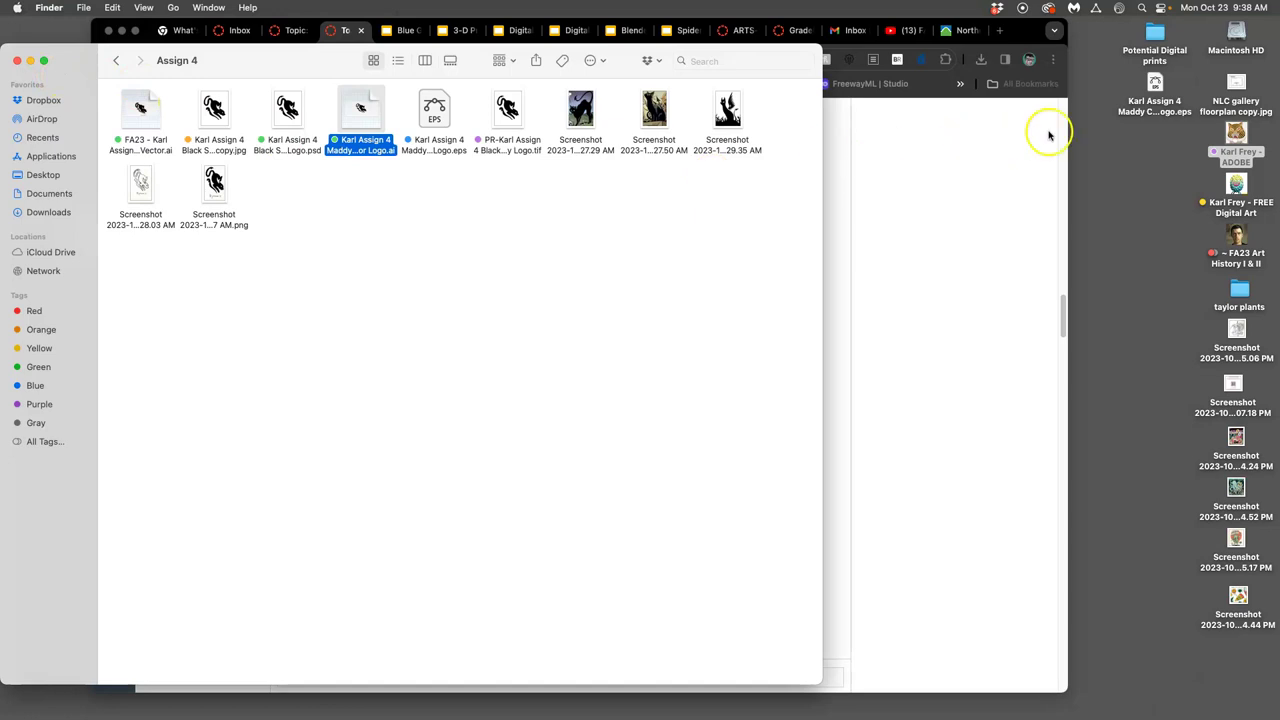
{"action": "left_click", "coordinate": [1134, 151]}
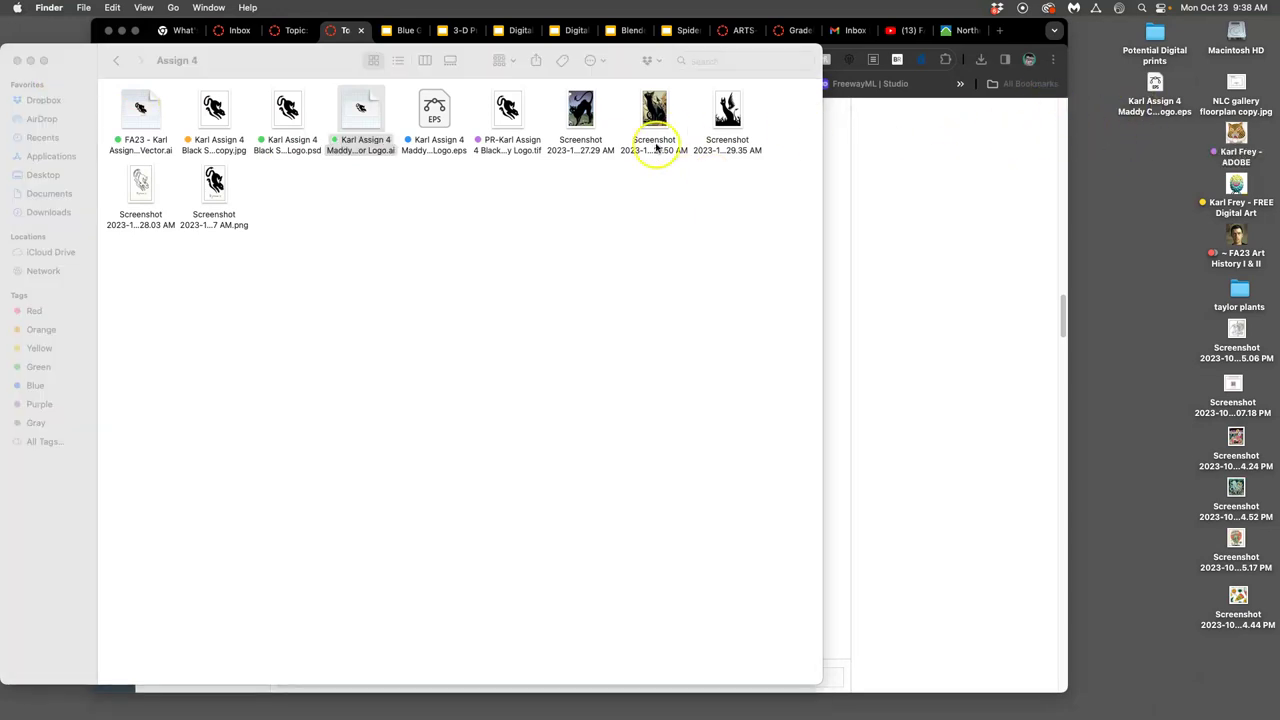
{"action": "left_click", "coordinate": [590, 200]}
{"action": "right_click", "coordinate": [1145, 87]}
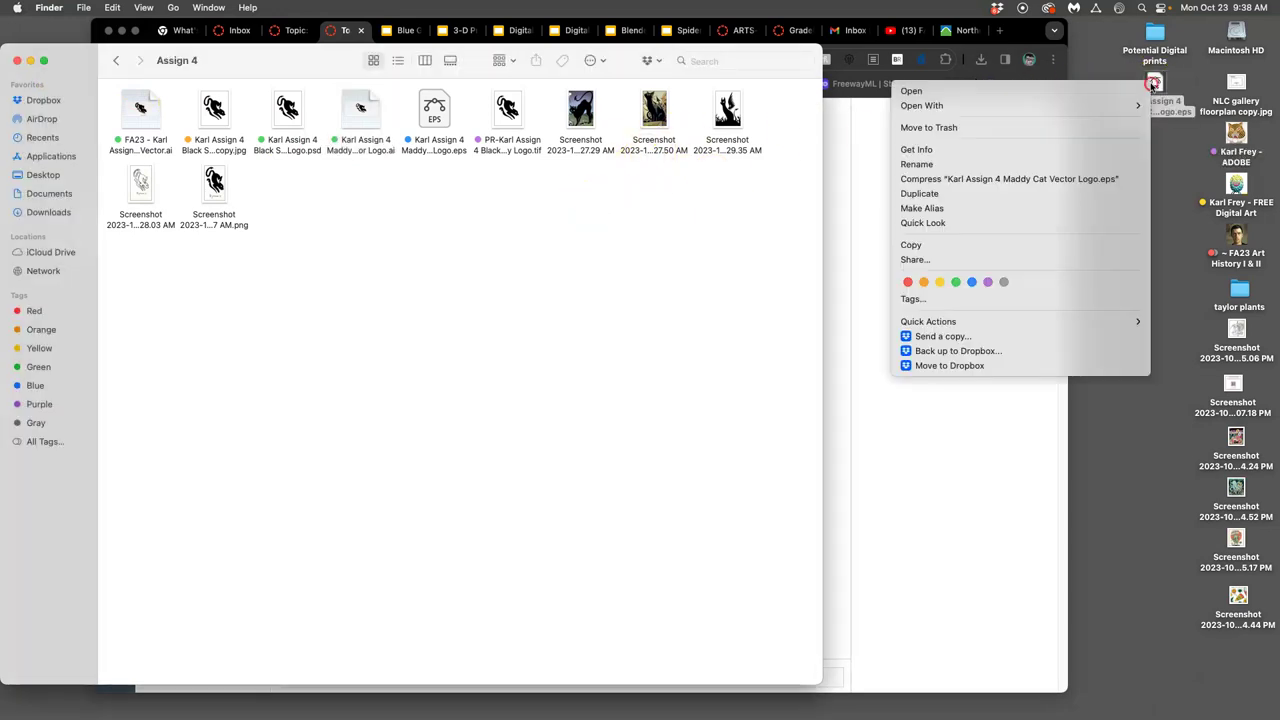
{"action": "left_click", "coordinate": [970, 281]}
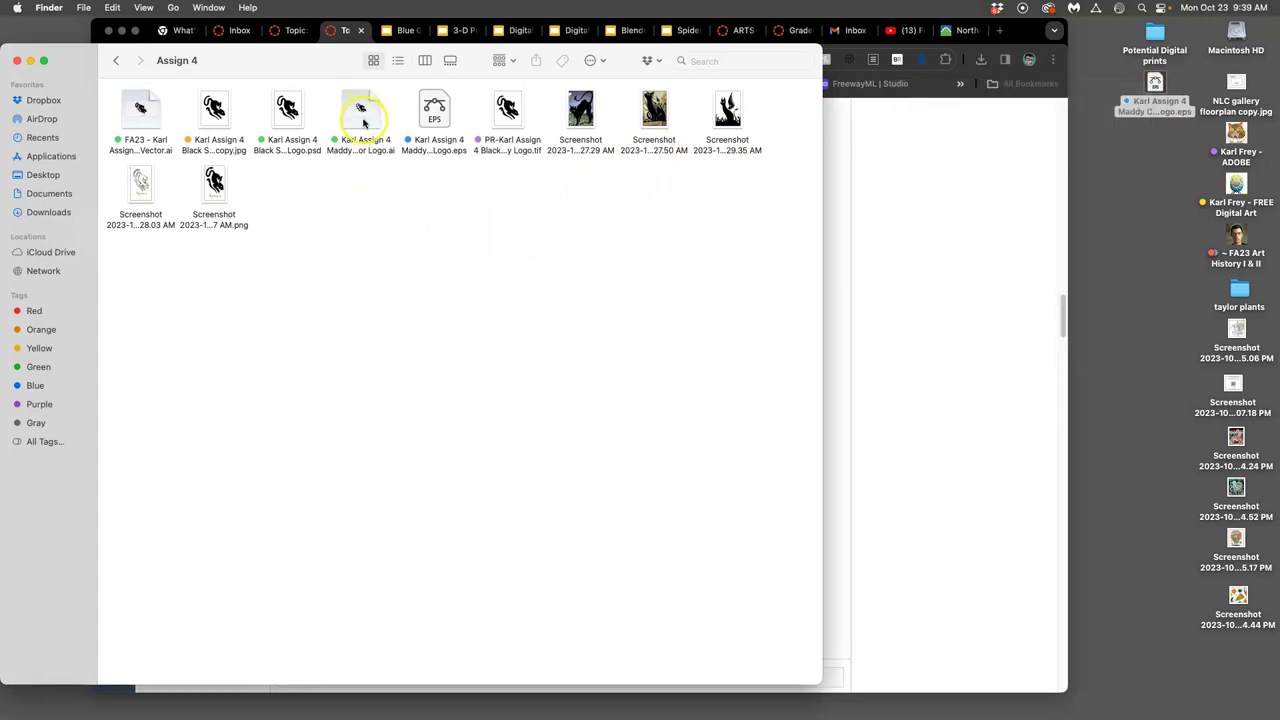
Move the Assign 4 folder's EPS and FA23 .ai files to the Trash
{"action": "right_click", "coordinate": [436, 117]}
{"action": "left_click", "coordinate": [455, 159]}
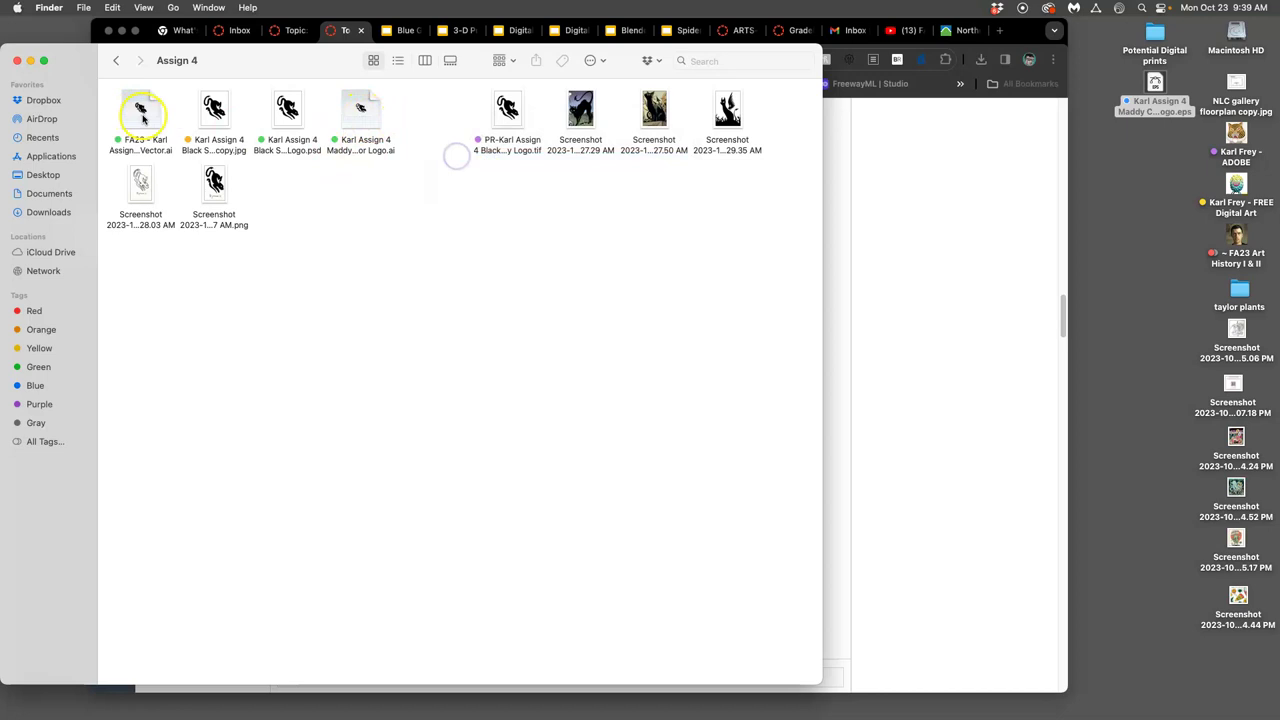
{"action": "right_click", "coordinate": [140, 117]}
{"action": "left_click", "coordinate": [160, 156]}
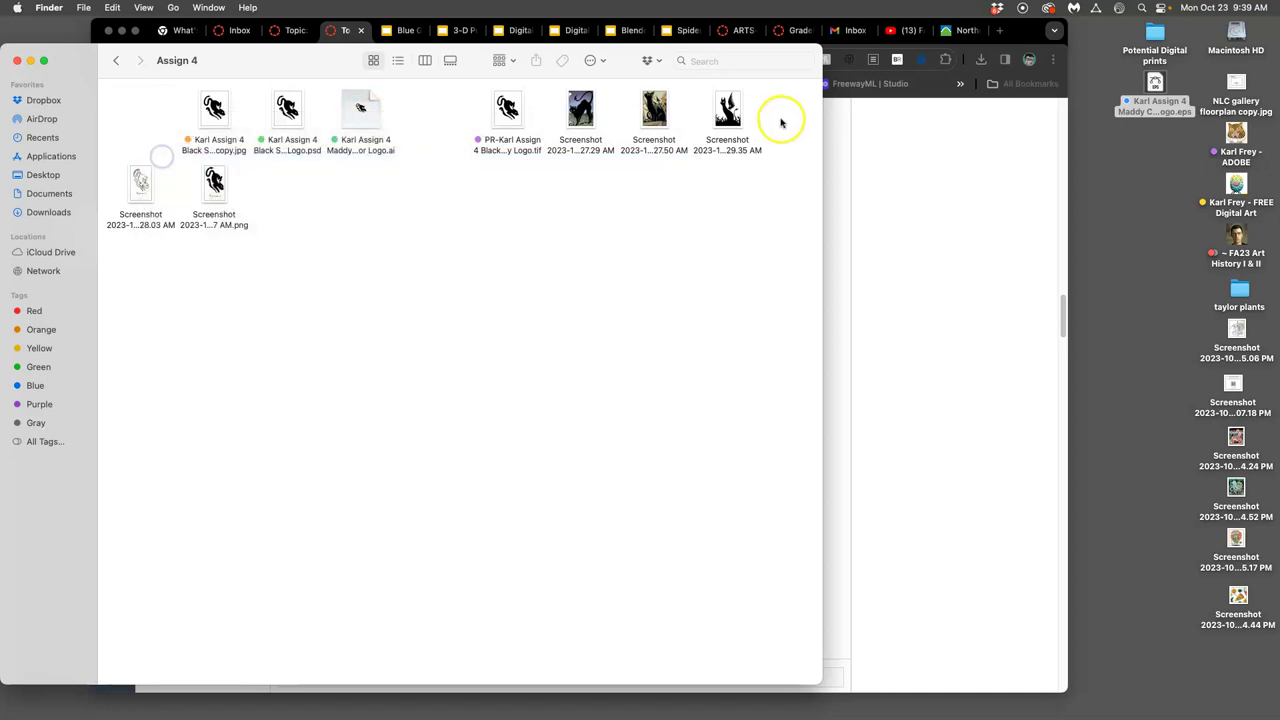
{"action": "left_click", "coordinate": [1156, 86]}
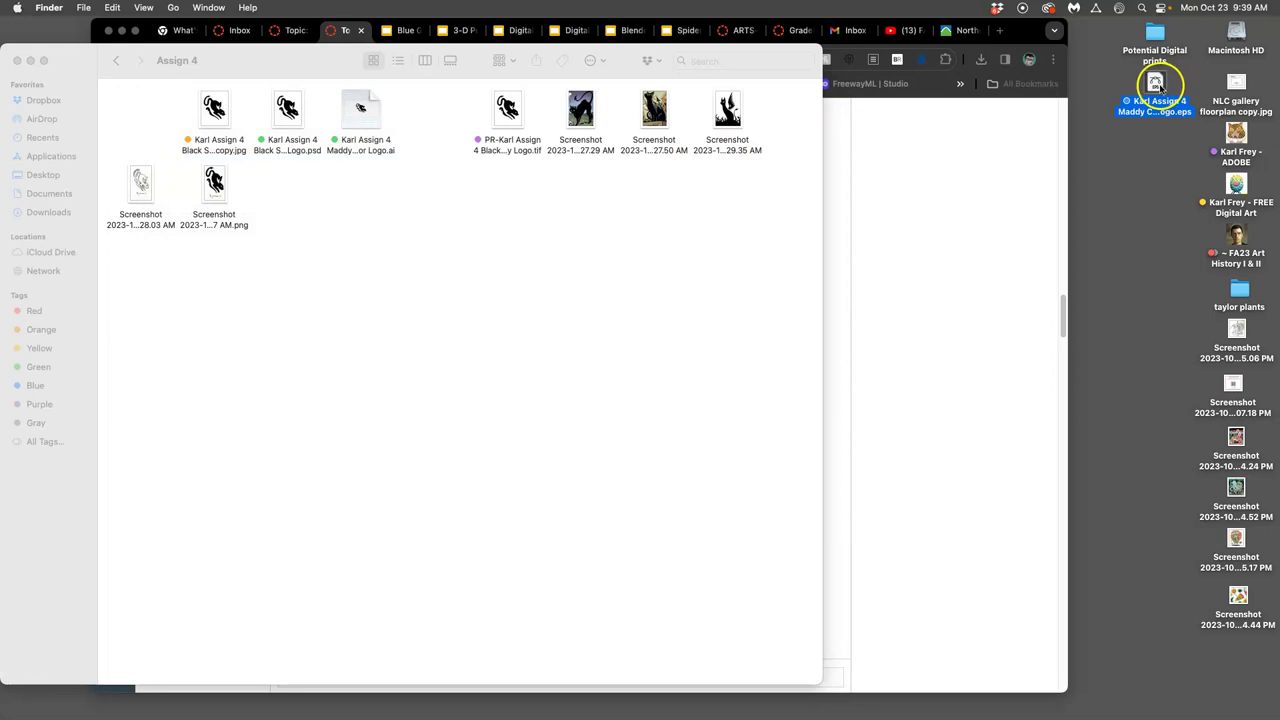
{"action": "right_click", "coordinate": [1156, 86]}
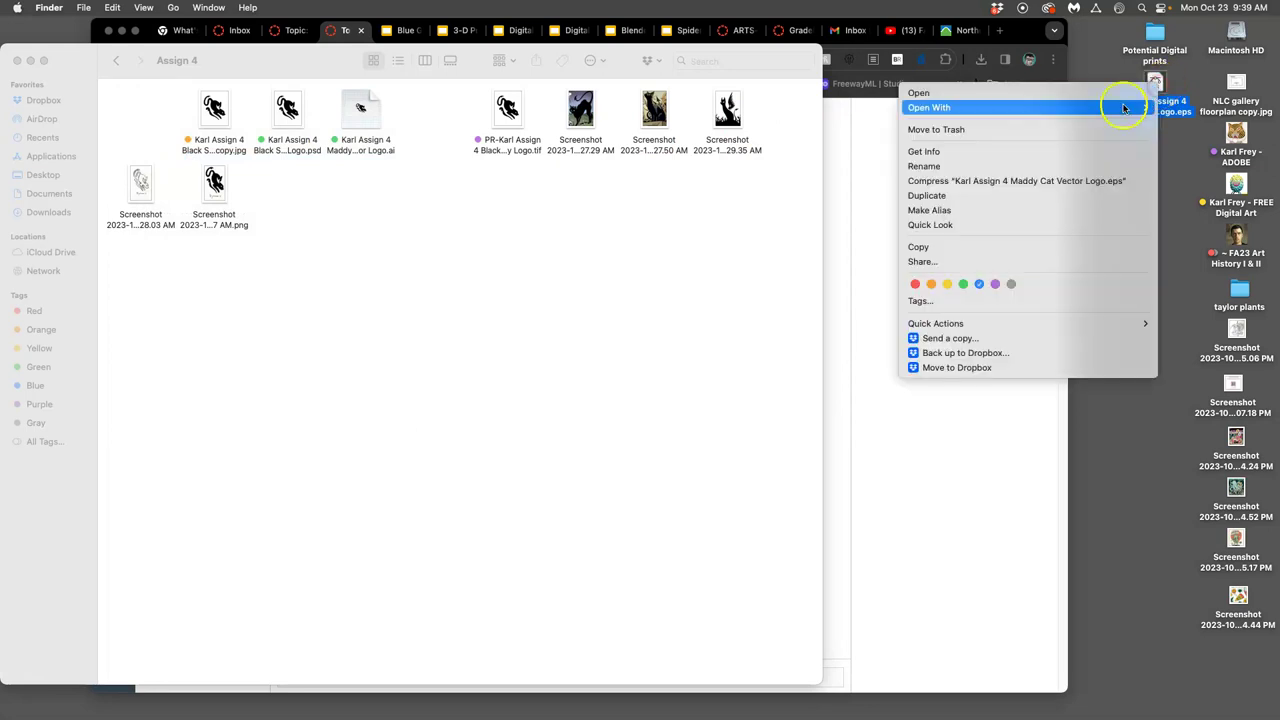
{"action": "mouse_move", "coordinate": [950, 108]}
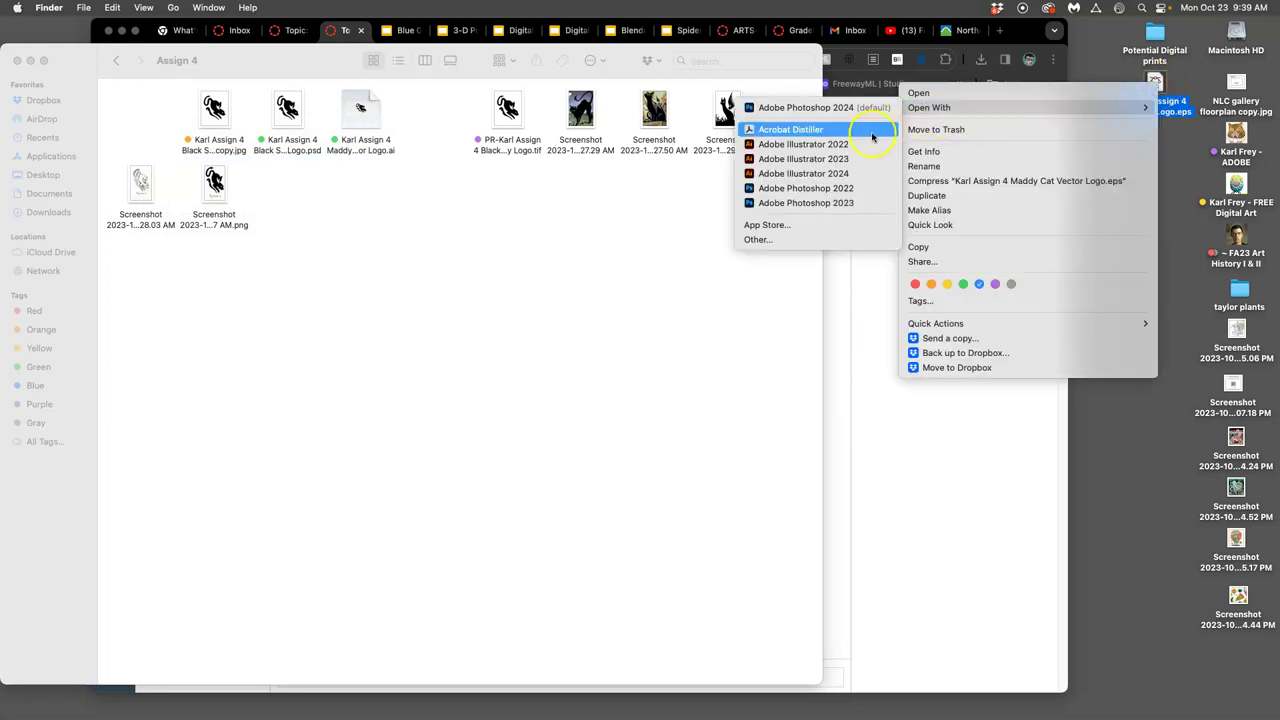
{"action": "left_click", "coordinate": [818, 107]}
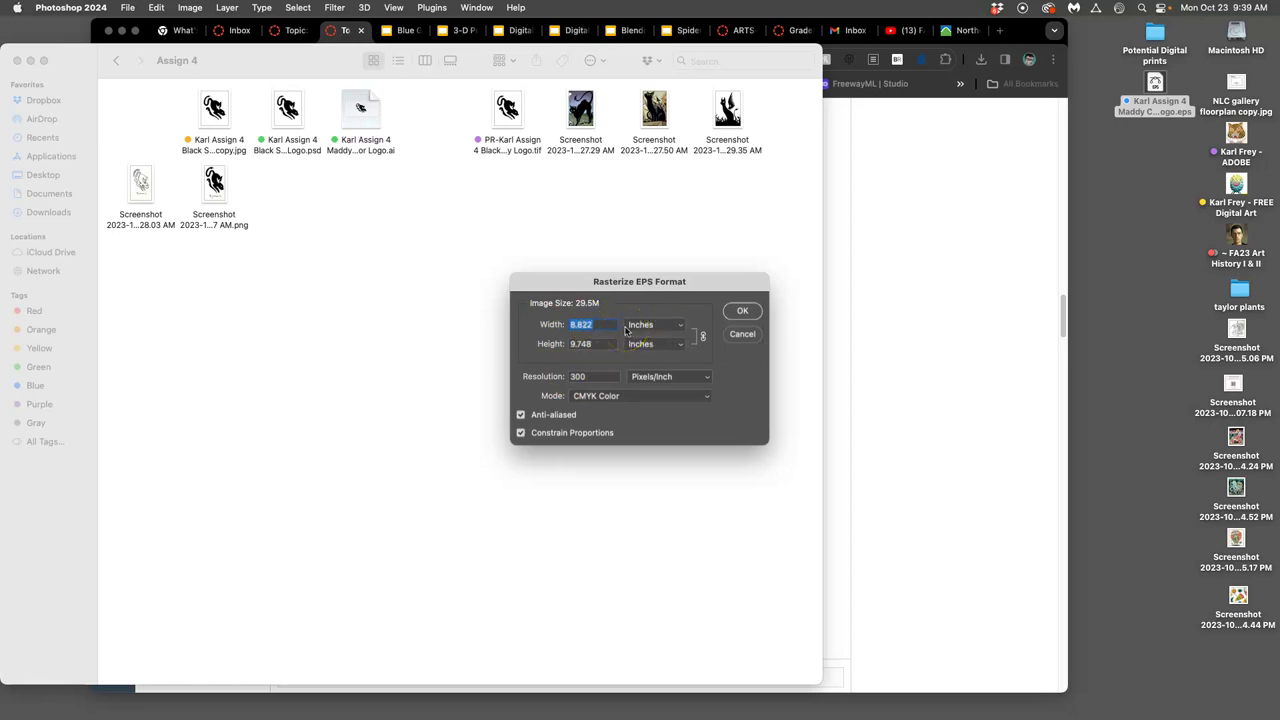
{"action": "left_click", "coordinate": [742, 334]}
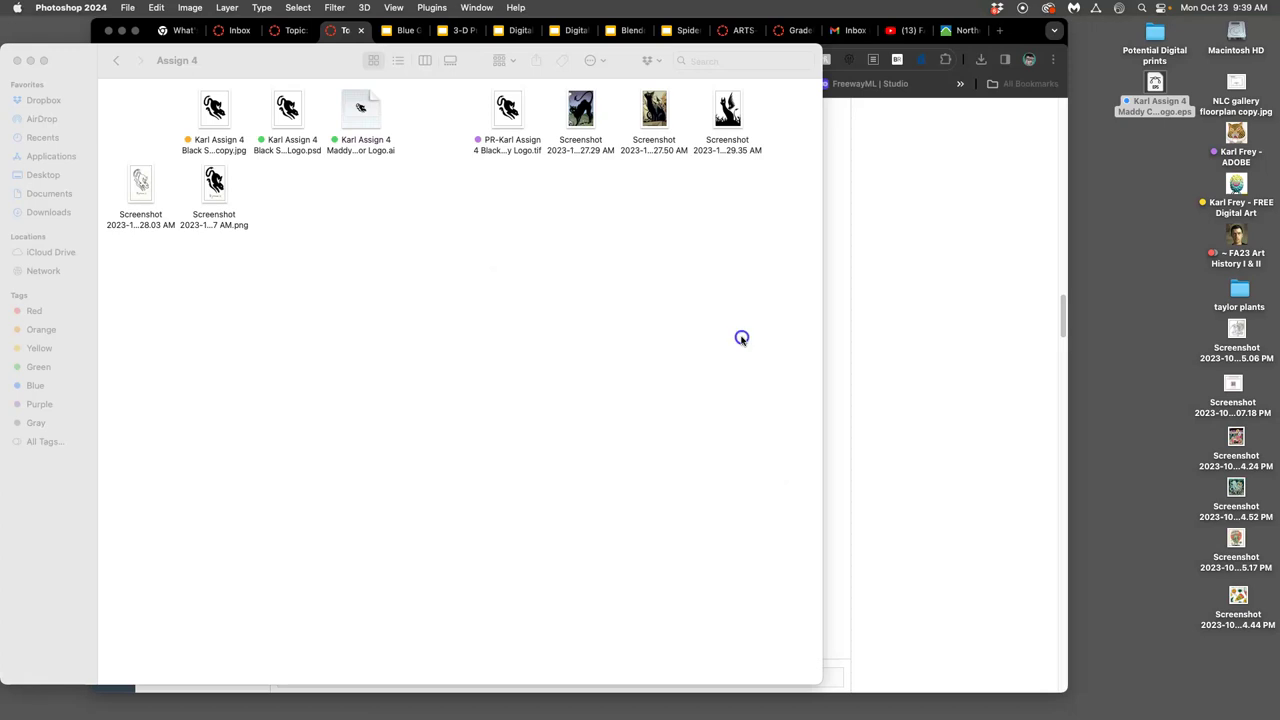
Bring up Photoshop's home window and start a new document
{"action": "left_click", "coordinate": [1148, 143]}
{"action": "mouse_move", "coordinate": [4, 140]}
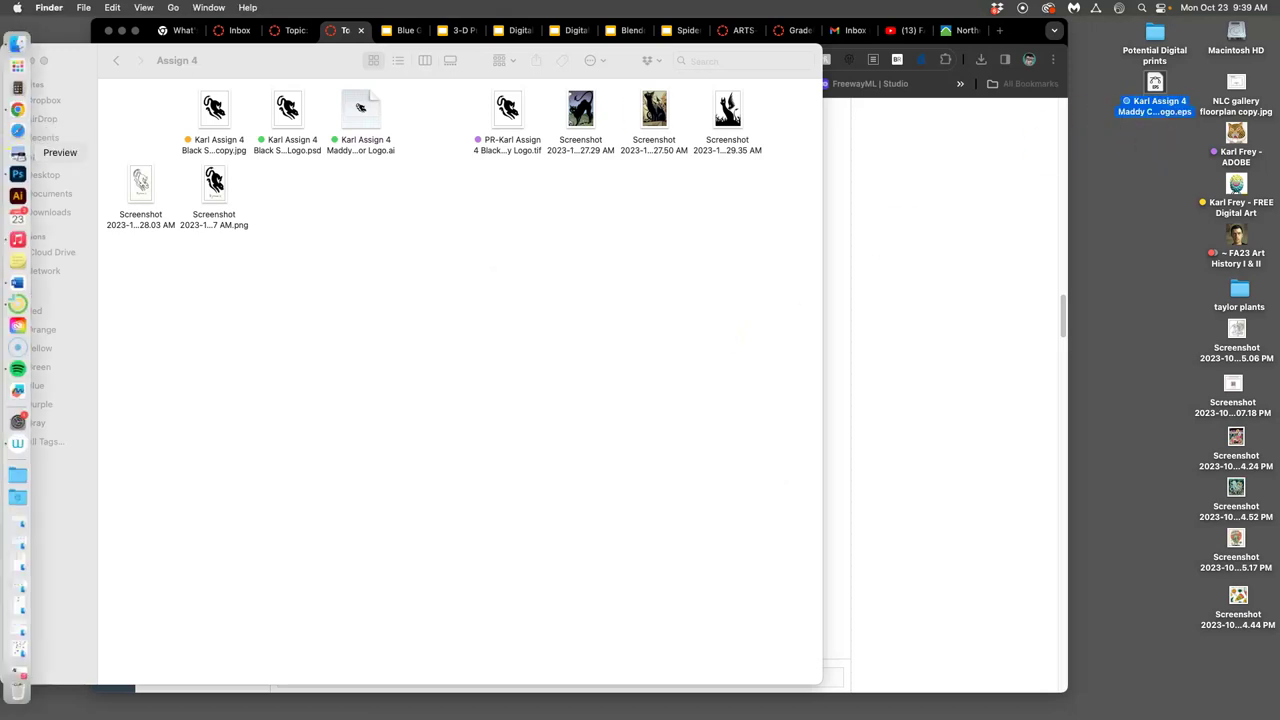
{"action": "left_click", "coordinate": [18, 174]}
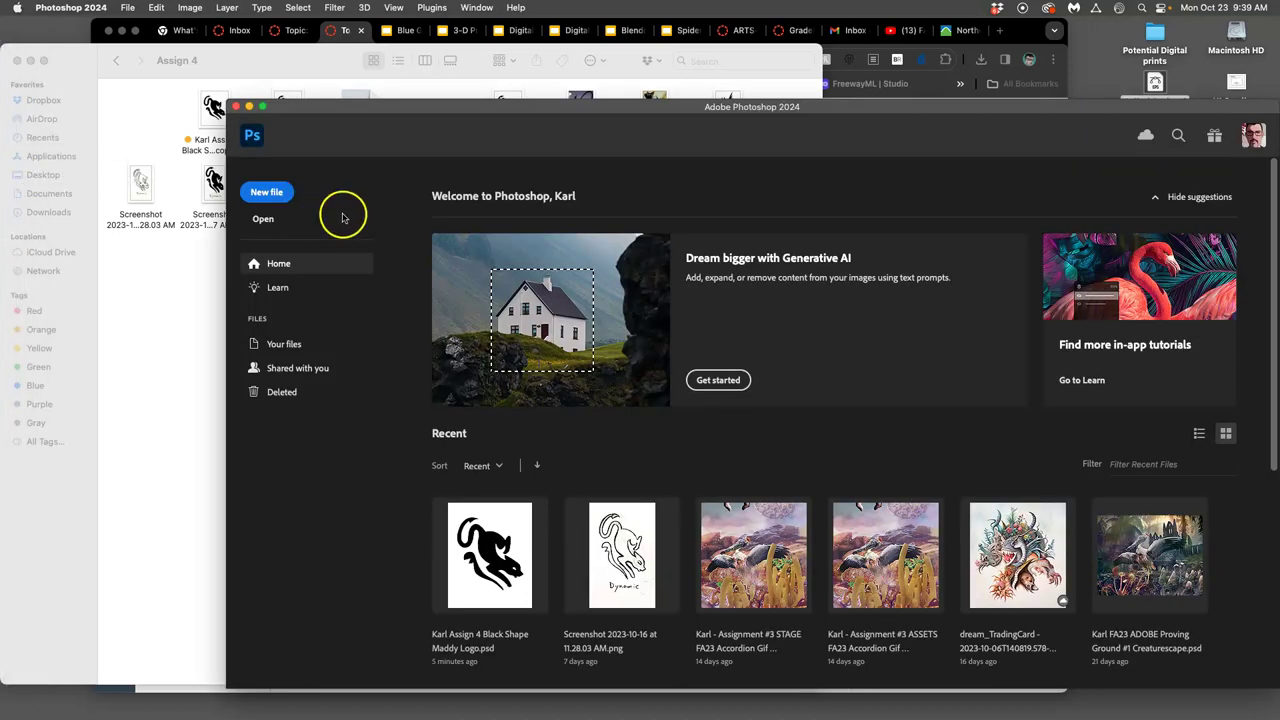
{"action": "left_click_drag", "start_coordinate": [424, 118], "coordinate": [237, 68]}
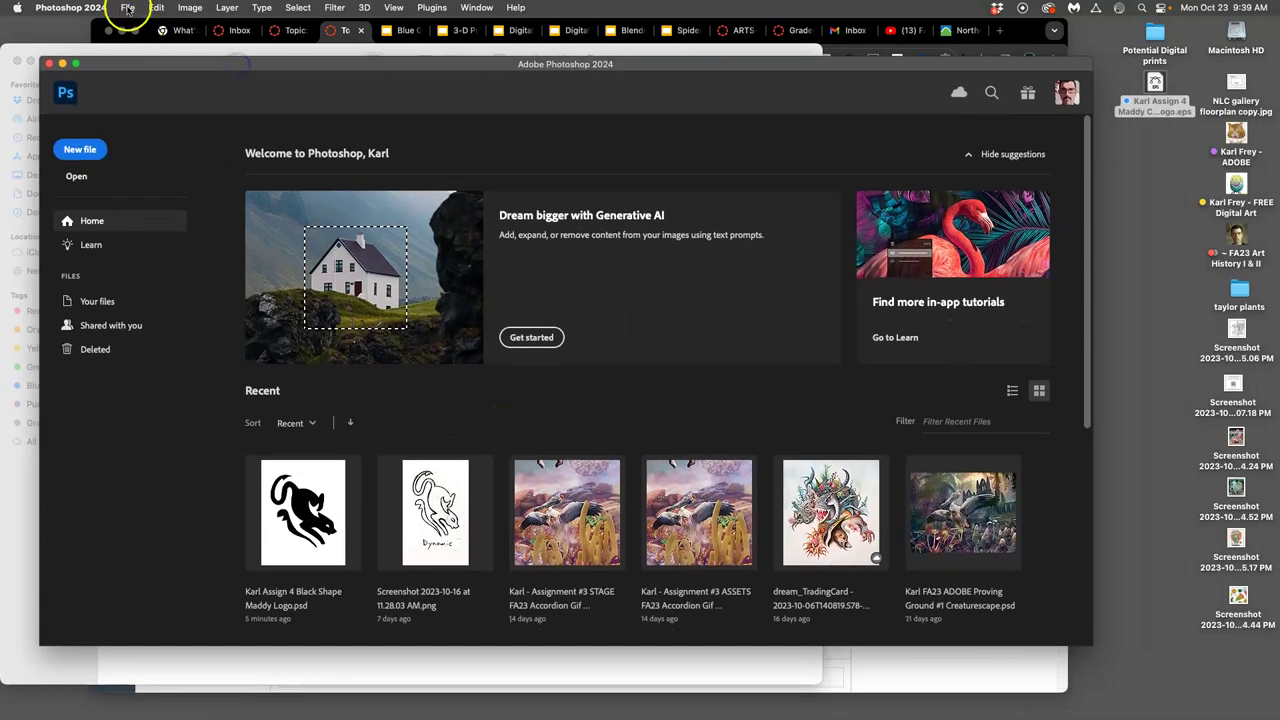
{"action": "left_click", "coordinate": [80, 150]}
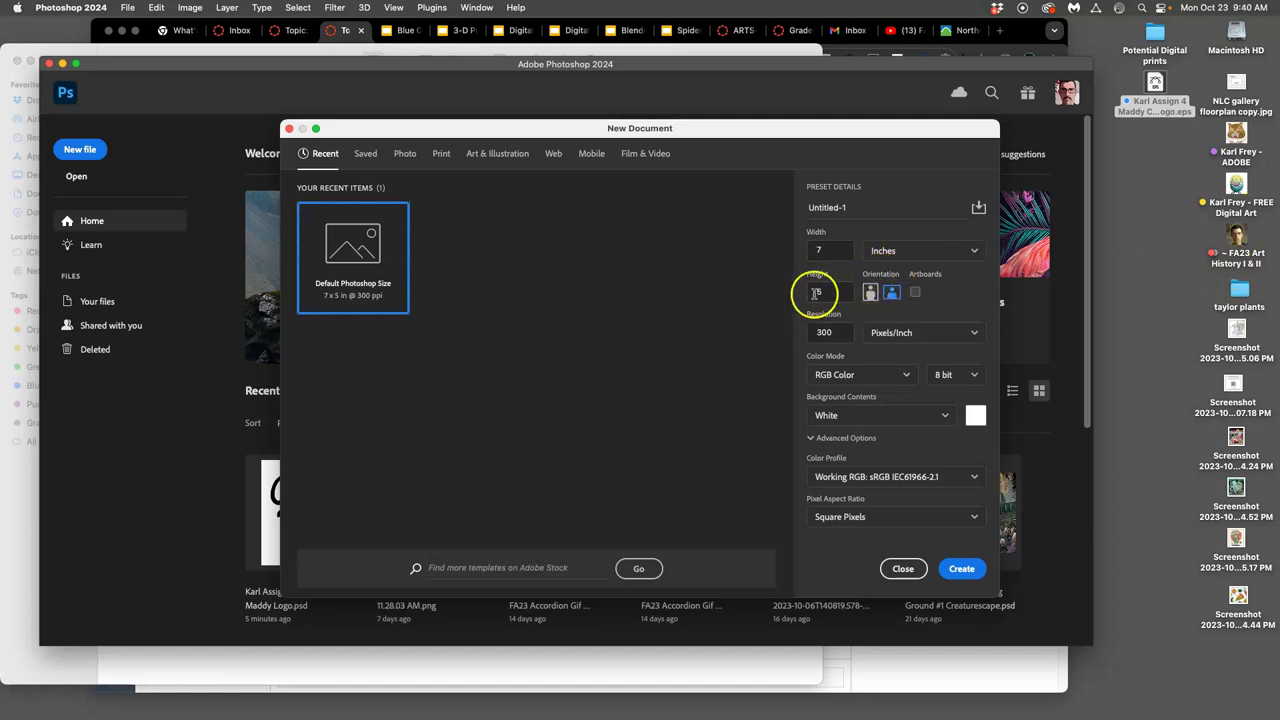
Create an 8 × 10 inch portrait document at 350 pixels per inch
{"action": "left_click", "coordinate": [830, 251]}
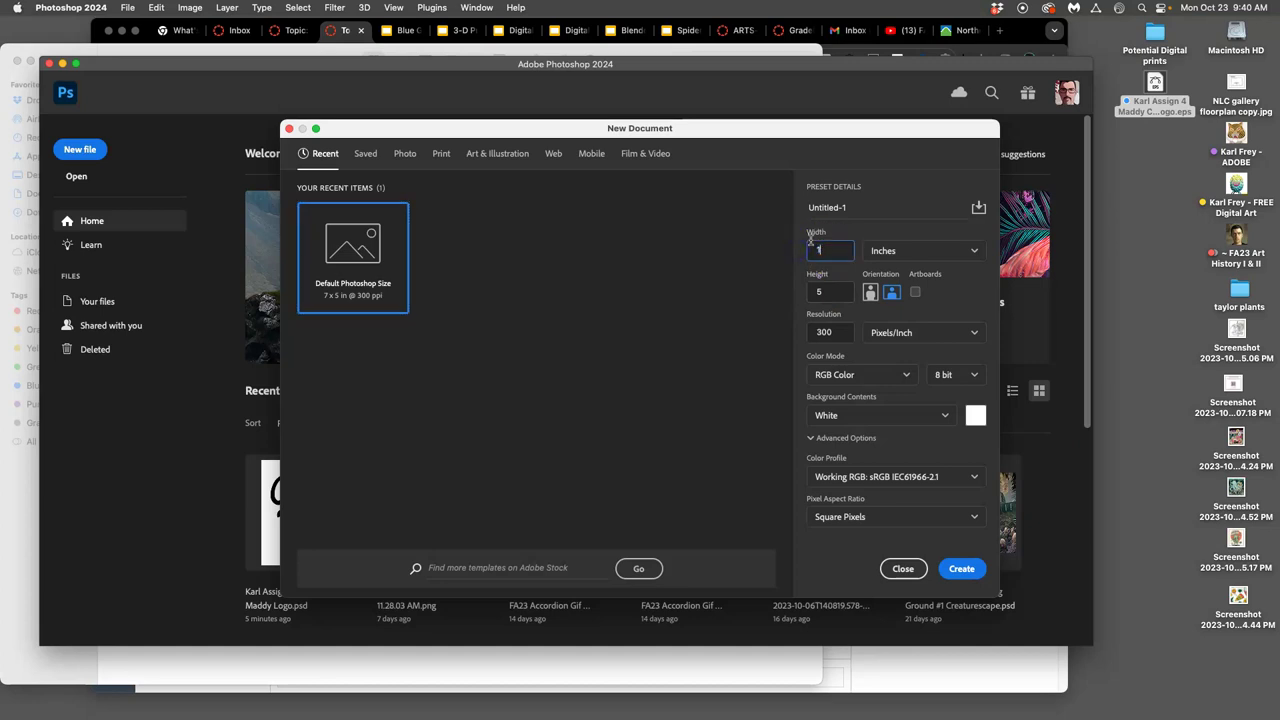
{"action": "left_click_drag", "start_coordinate": [830, 249], "coordinate": [800, 250]}
{"action": "type", "text": "8"}
{"action": "left_click", "coordinate": [834, 251]}
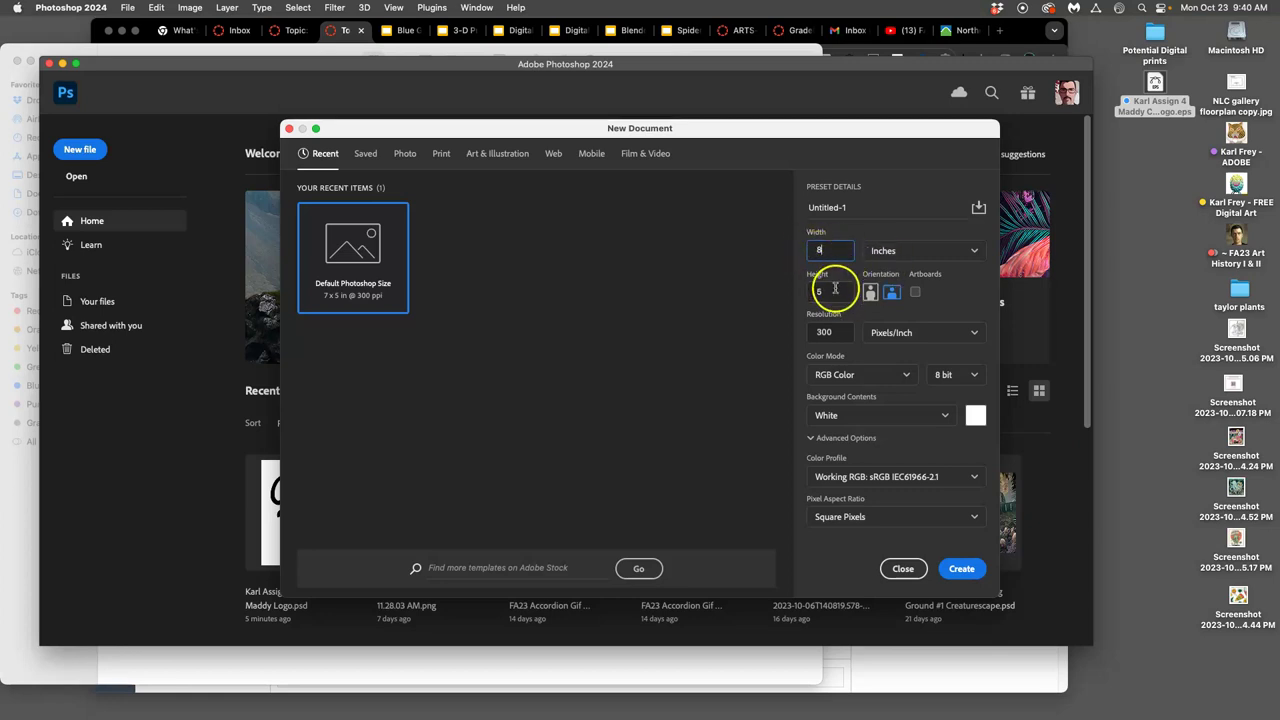
{"action": "left_click_drag", "start_coordinate": [835, 291], "coordinate": [792, 293]}
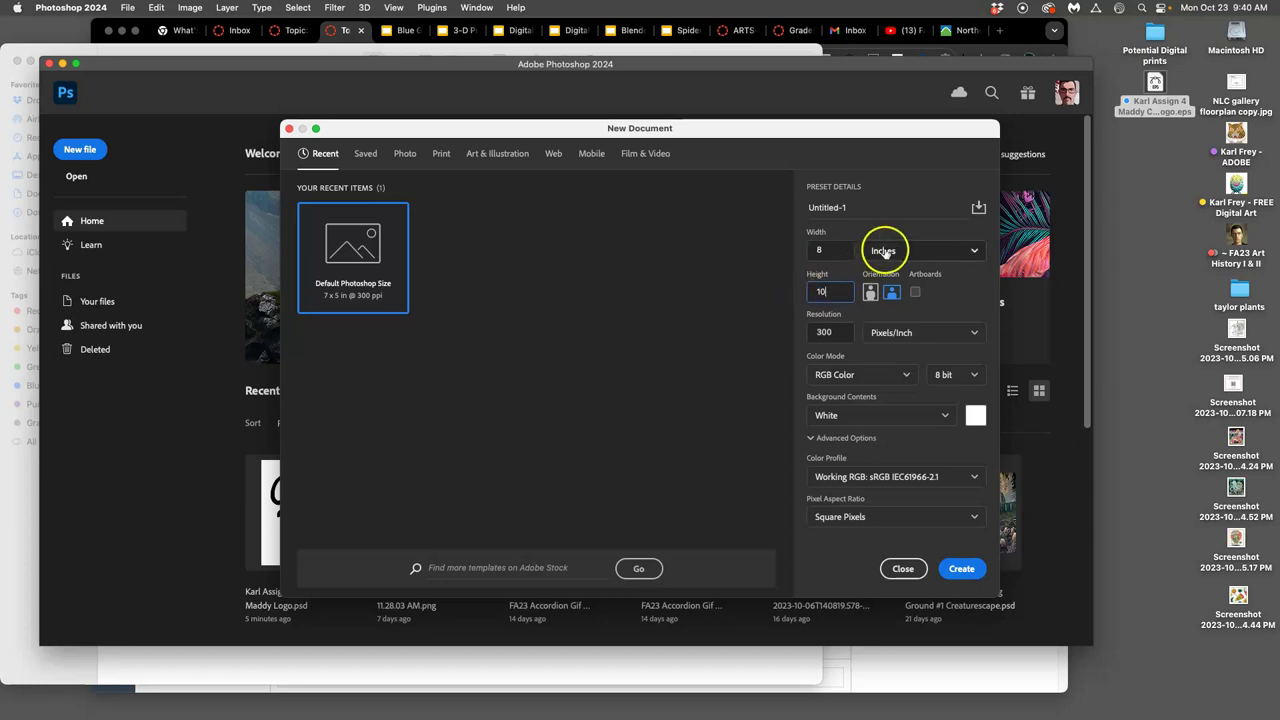
{"action": "left_click", "coordinate": [871, 293]}
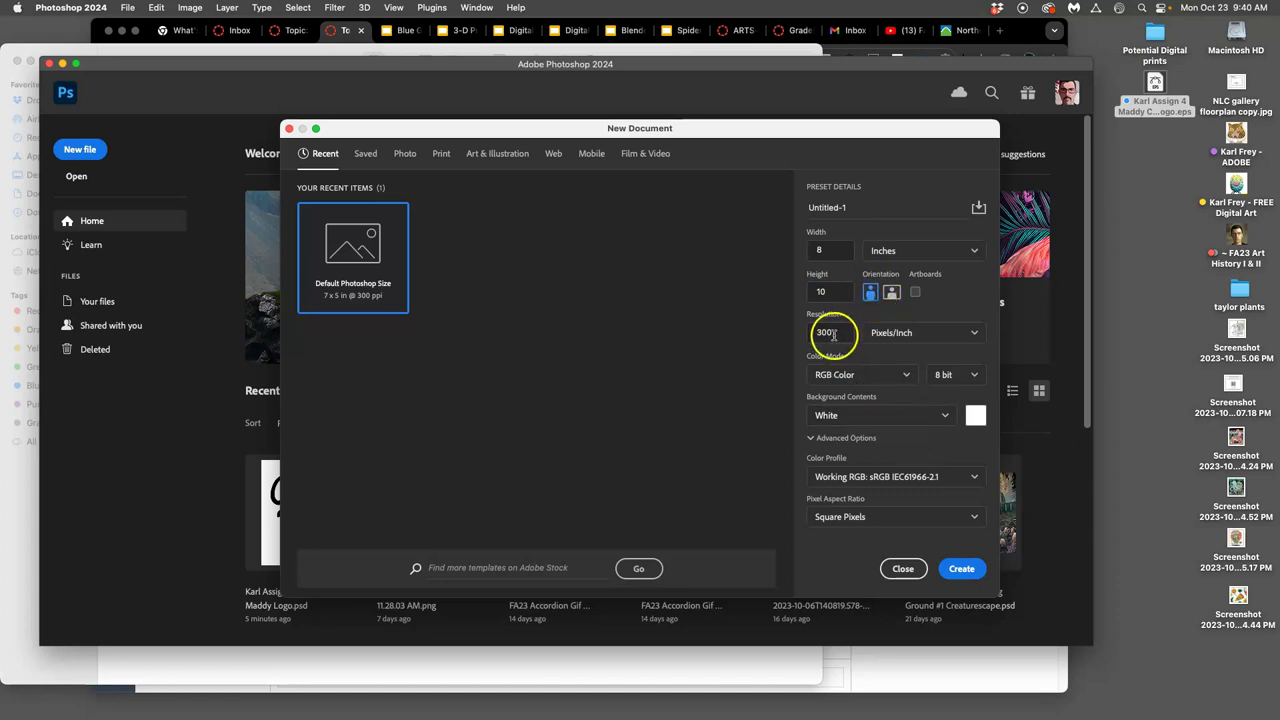
{"action": "left_click_drag", "start_coordinate": [834, 333], "coordinate": [814, 335]}
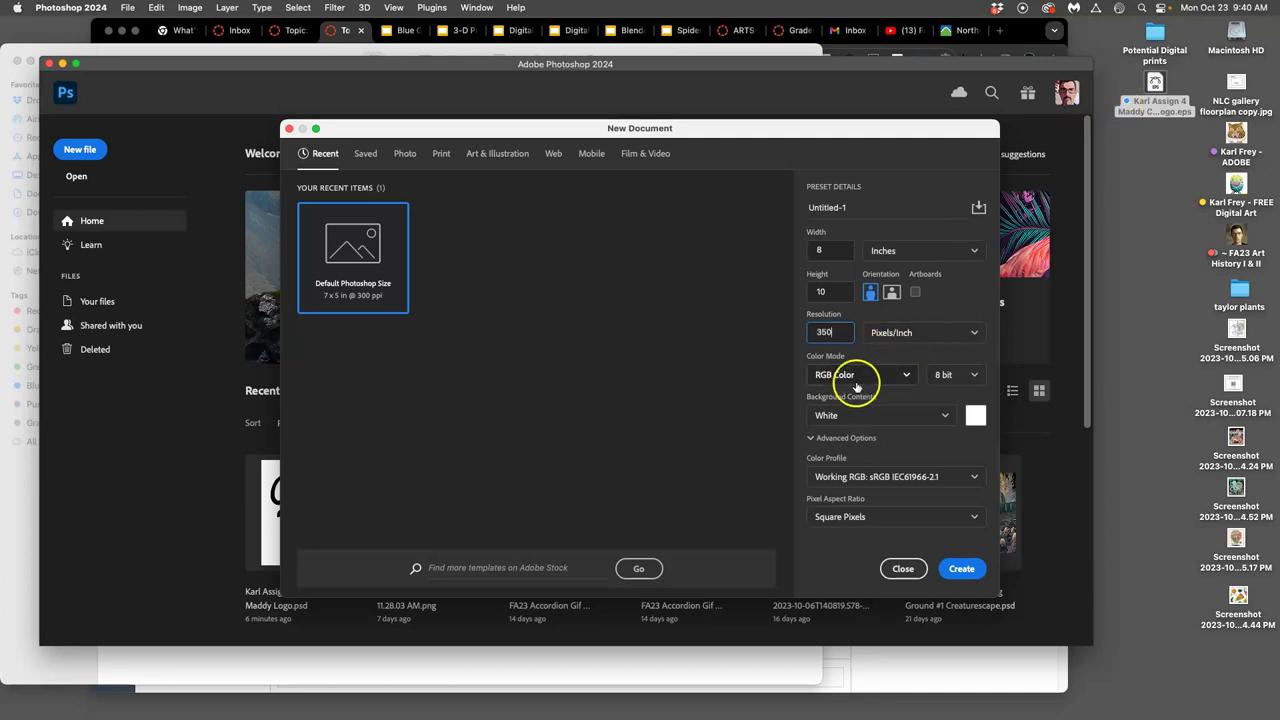
{"action": "left_click", "coordinate": [961, 567]}
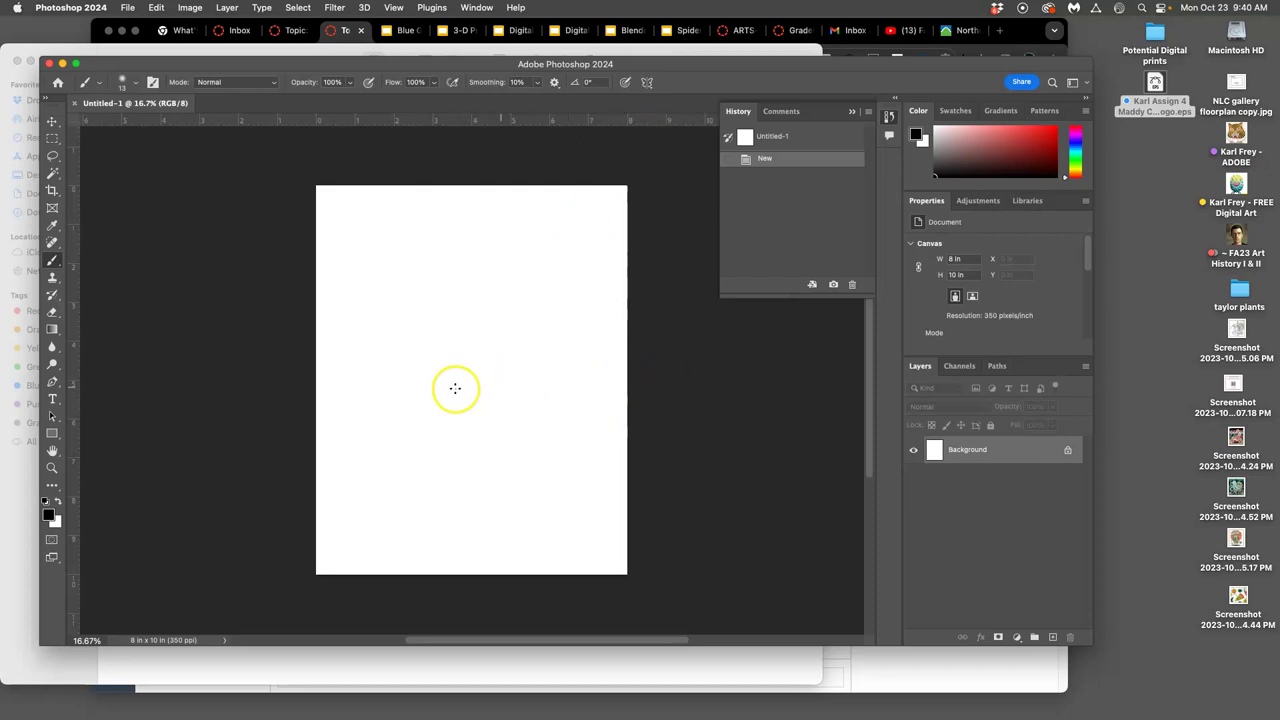
Place the Desktop cat logo EPS onto the canvas, scale it to about 73%, and centre it
{"action": "left_click_drag", "start_coordinate": [1153, 82], "coordinate": [490, 387]}
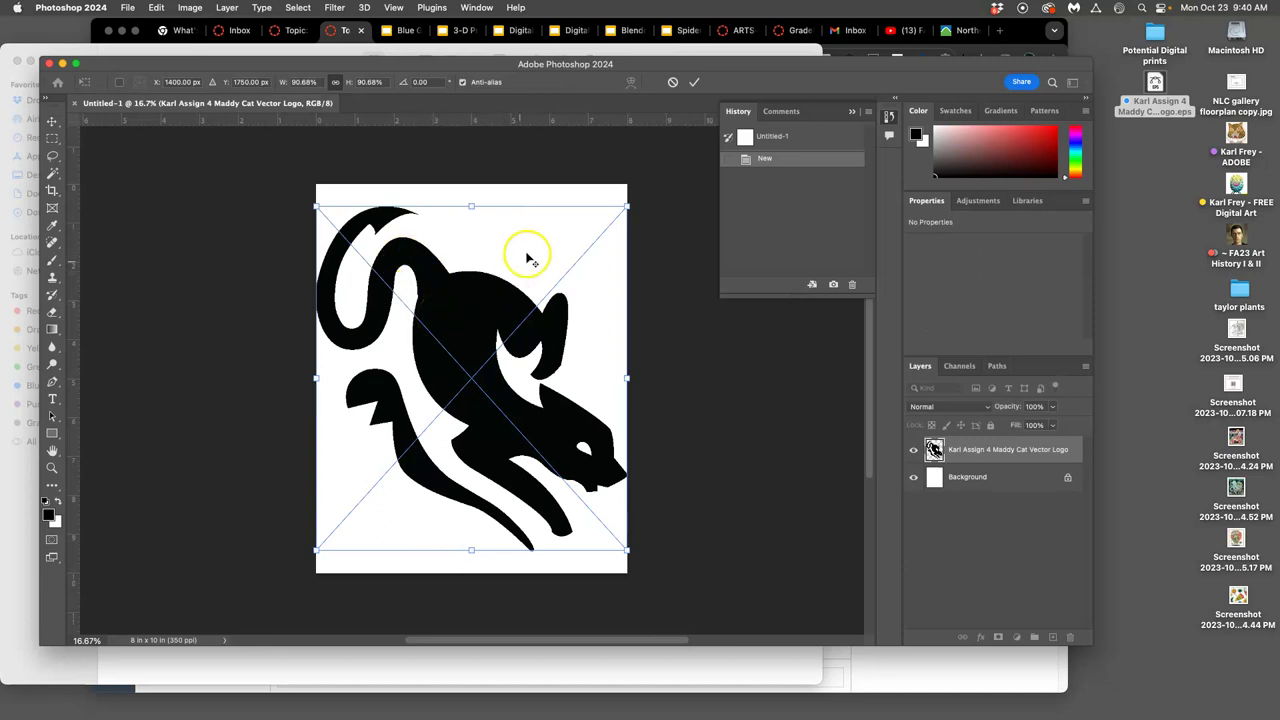
{"action": "left_click_drag", "start_coordinate": [627, 207], "coordinate": [588, 230]}
{"action": "left_click_drag", "start_coordinate": [489, 327], "coordinate": [490, 316]}
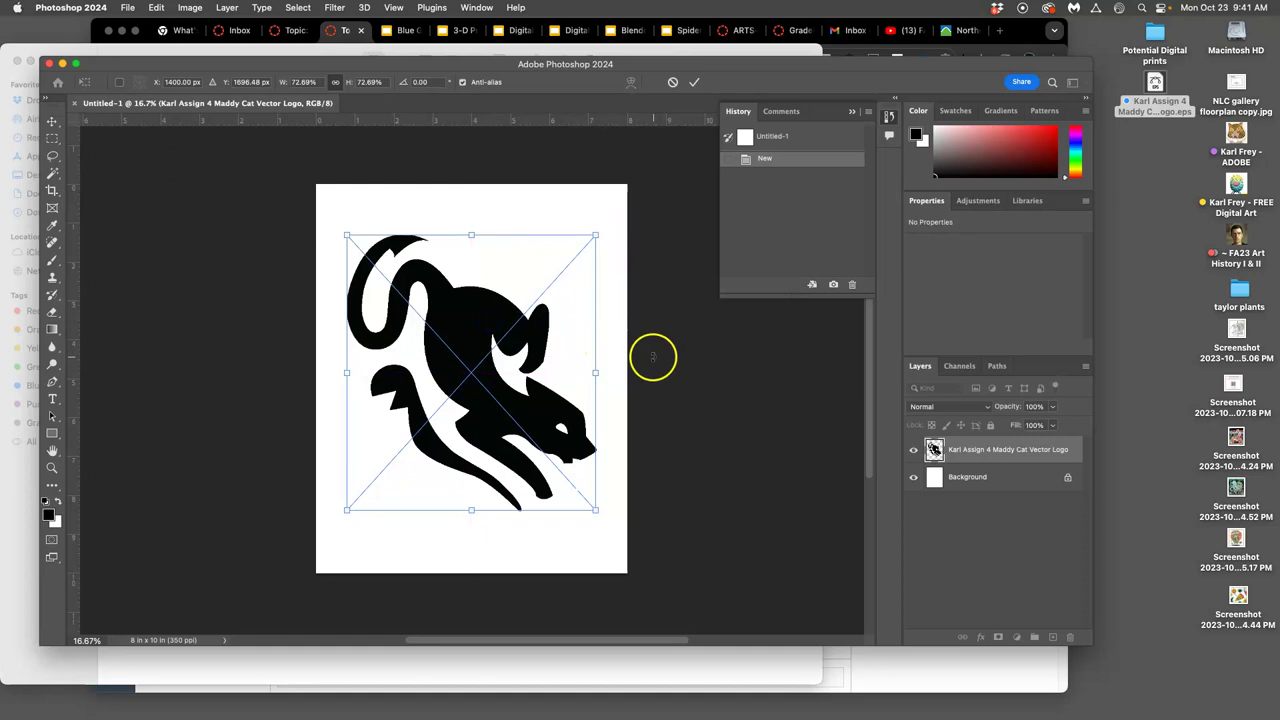
{"action": "key", "text": "Return"}
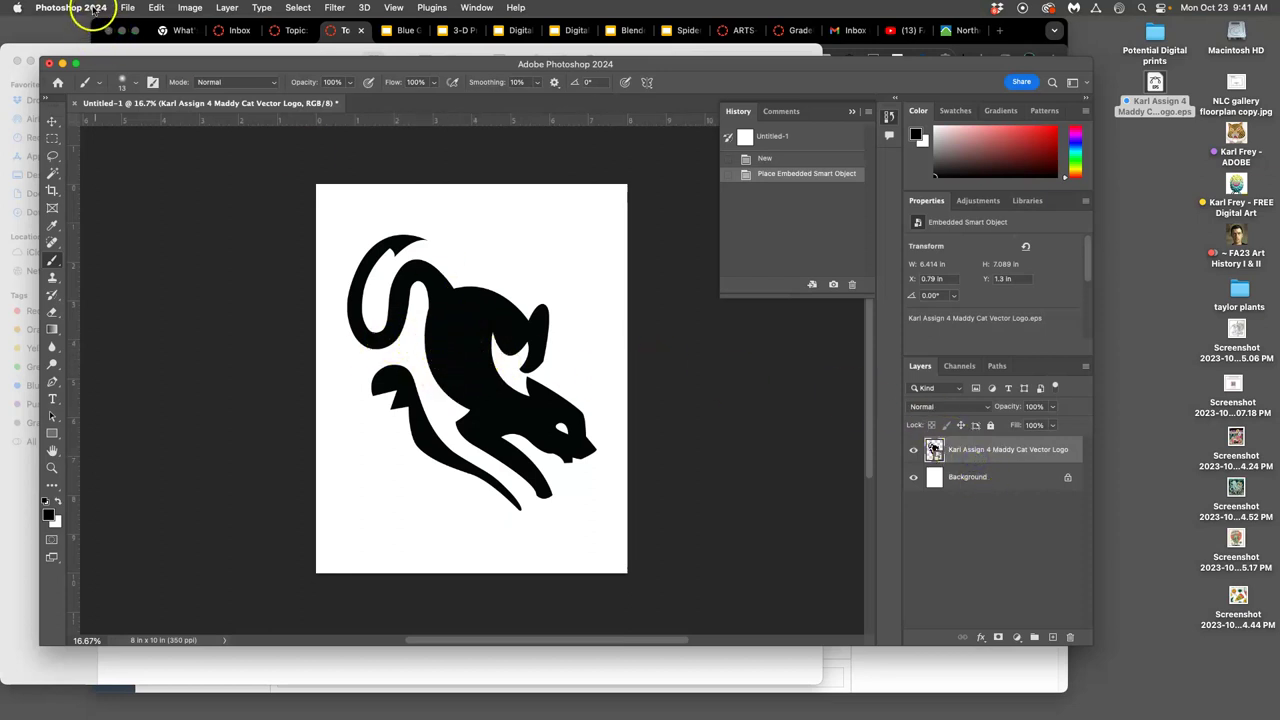
{"action": "left_click_drag", "start_coordinate": [255, 60], "coordinate": [309, 212]}
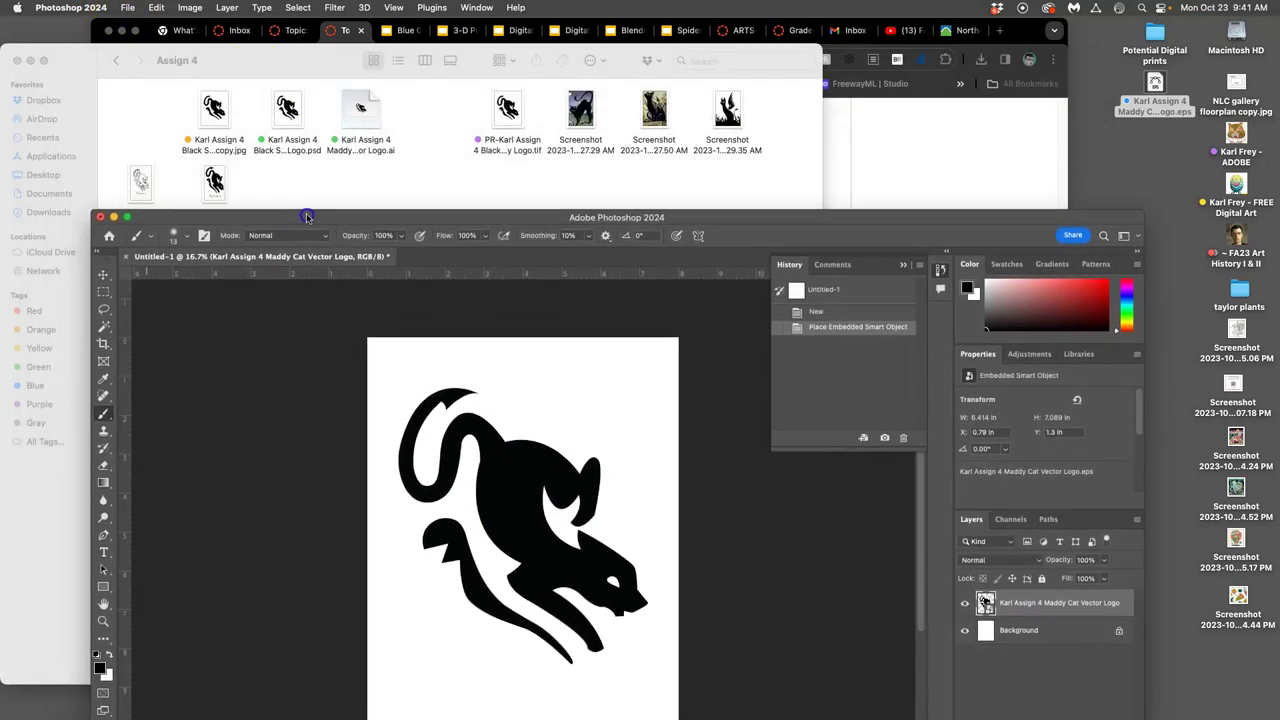
{"action": "left_click", "coordinate": [389, 157]}
{"action": "left_click", "coordinate": [292, 145]}
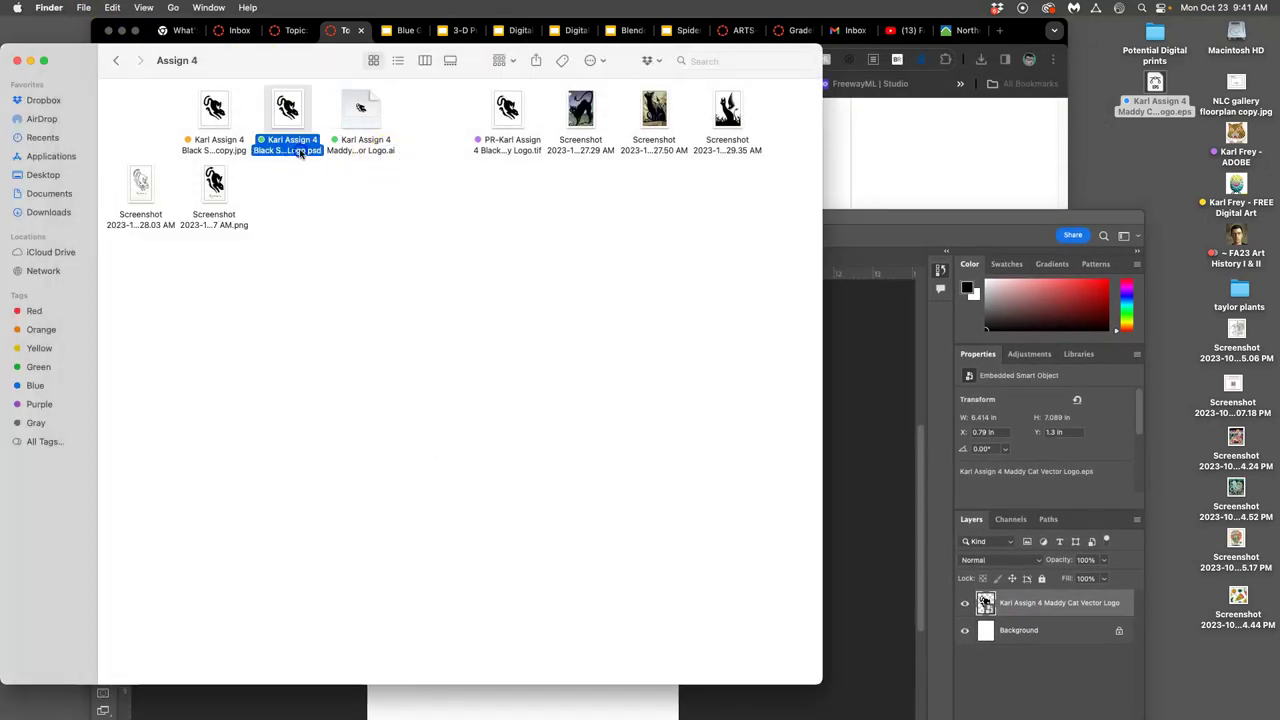
{"action": "left_click", "coordinate": [300, 152]}
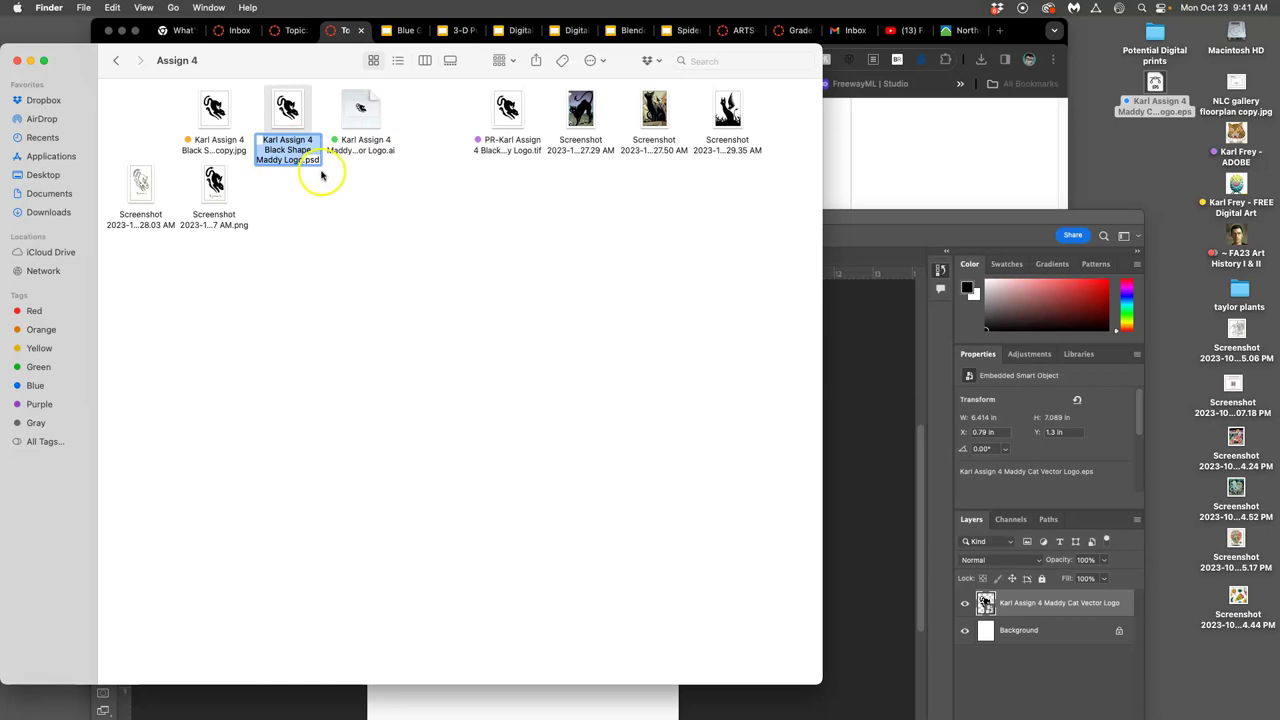
{"action": "left_click", "coordinate": [871, 334]}
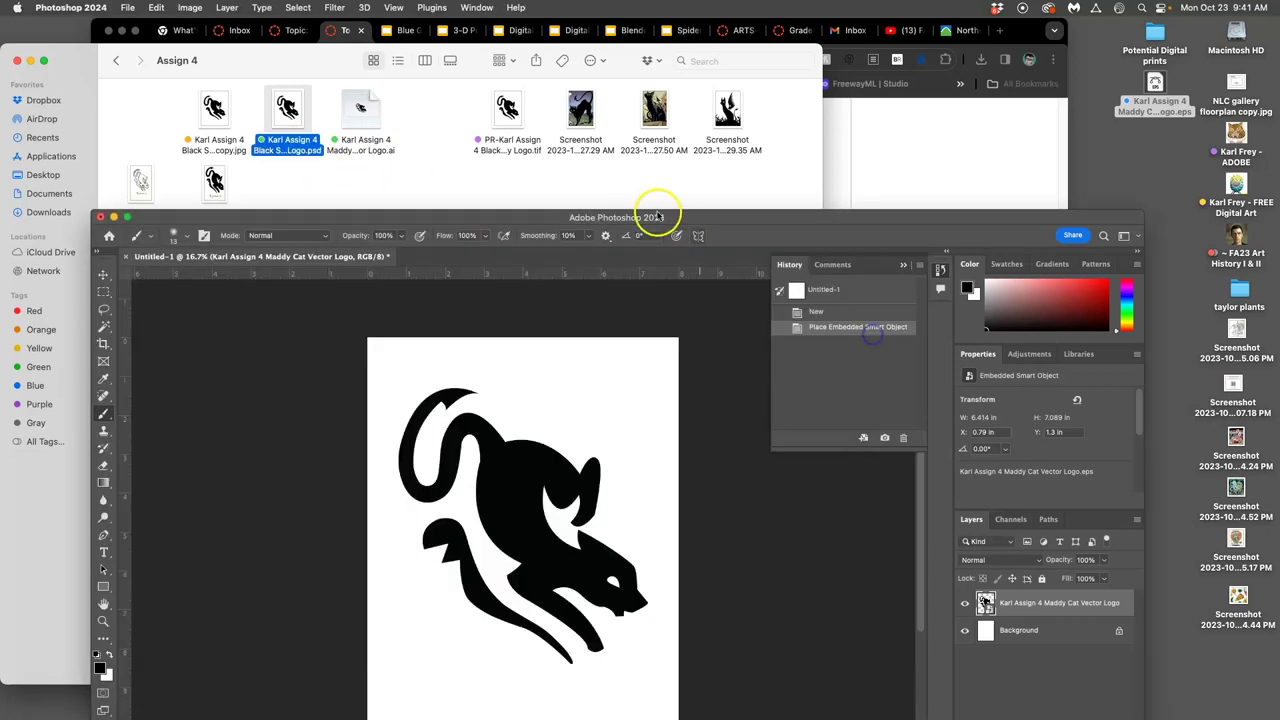
{"action": "left_click_drag", "start_coordinate": [688, 222], "coordinate": [711, 91]}
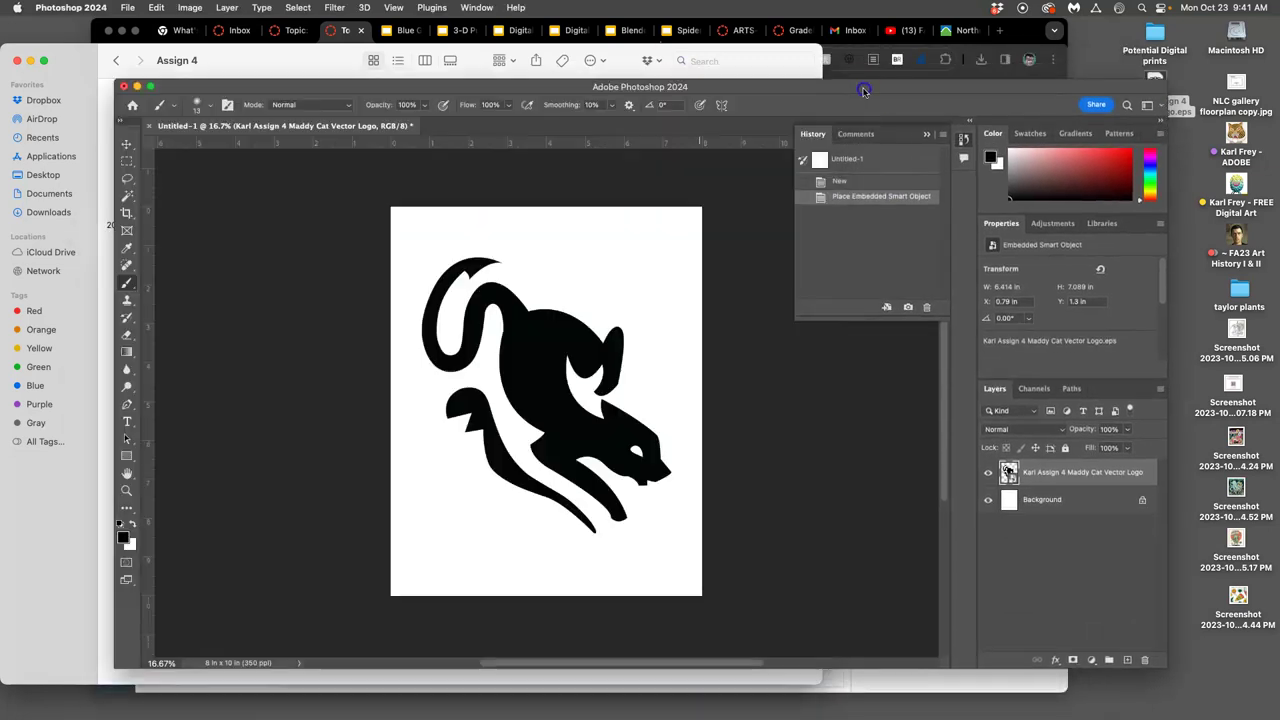
Save the document to the Desktop as the Black Shape Vector Logo Photoshop file
{"action": "left_click", "coordinate": [128, 8]}
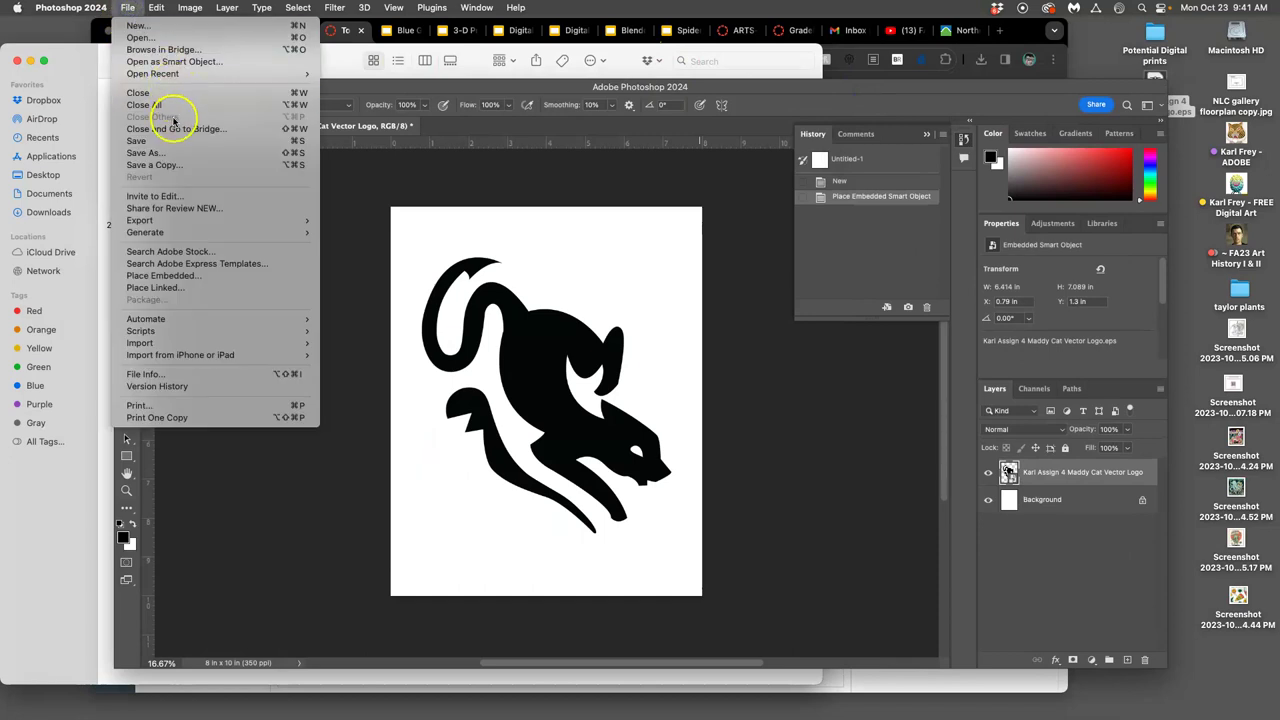
{"action": "left_click", "coordinate": [164, 155]}
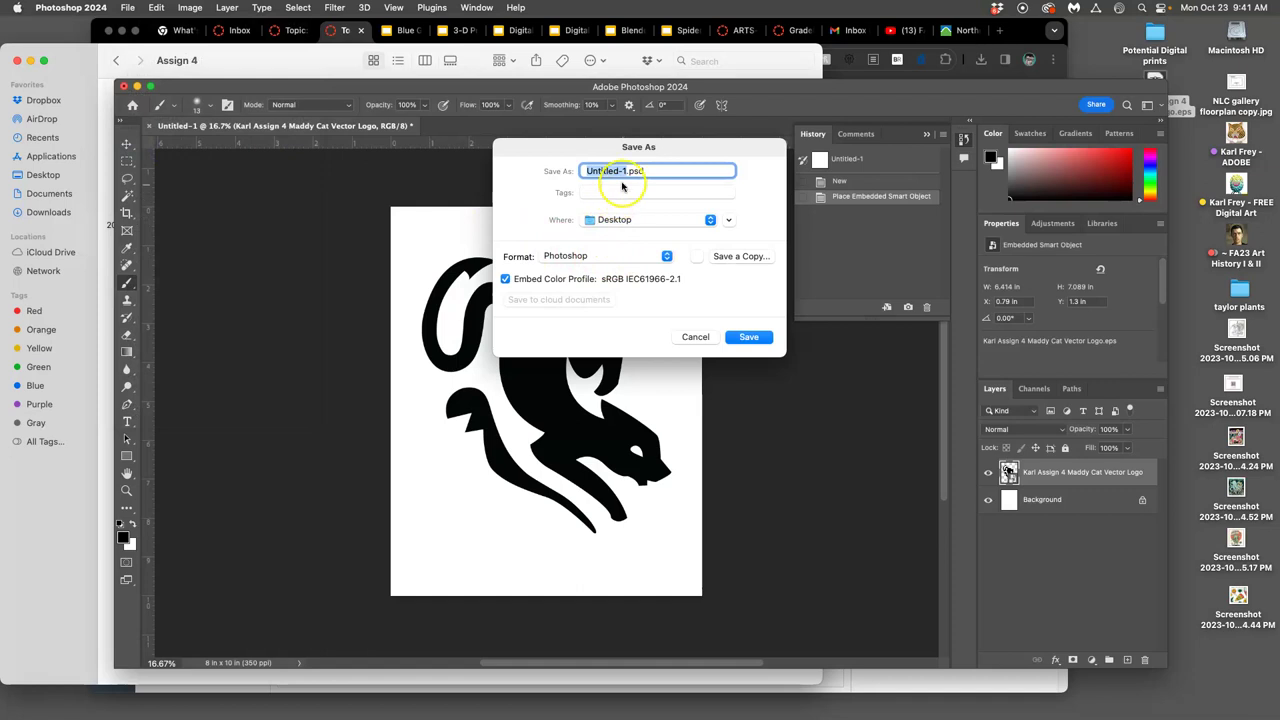
{"action": "key", "text": "super+v"}
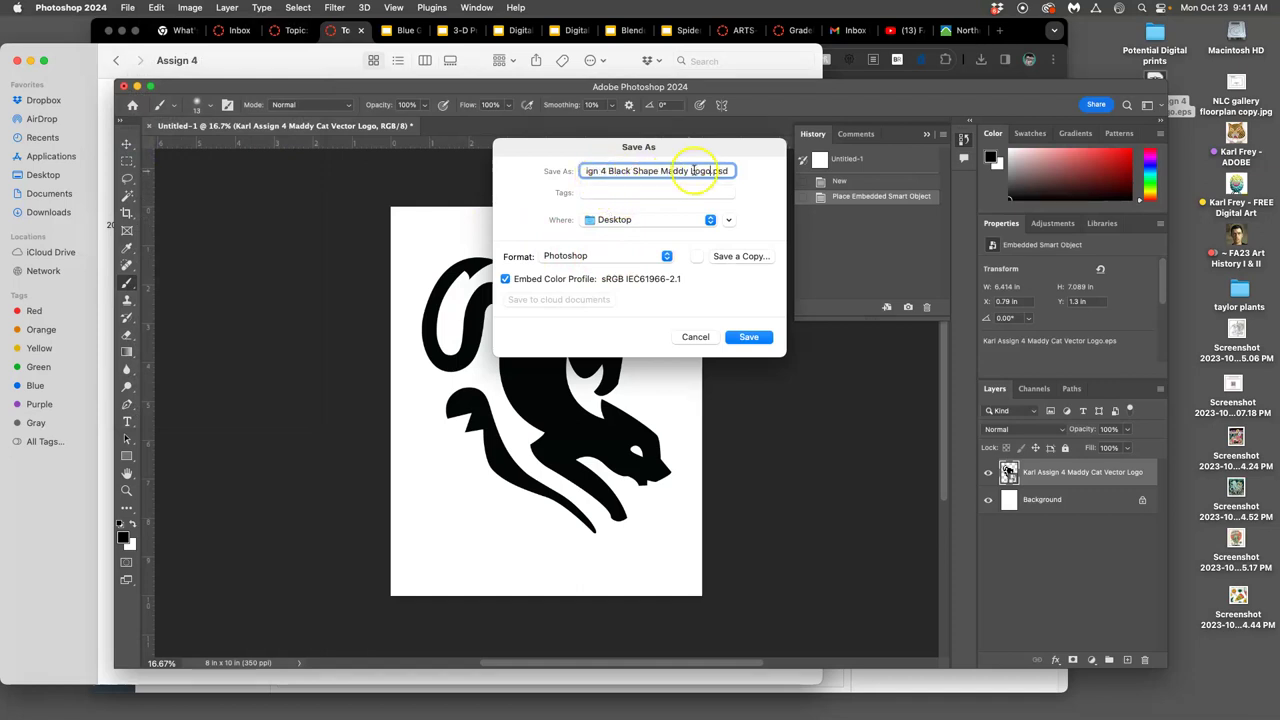
{"action": "left_click_drag", "start_coordinate": [705, 171], "coordinate": [481, 170]}
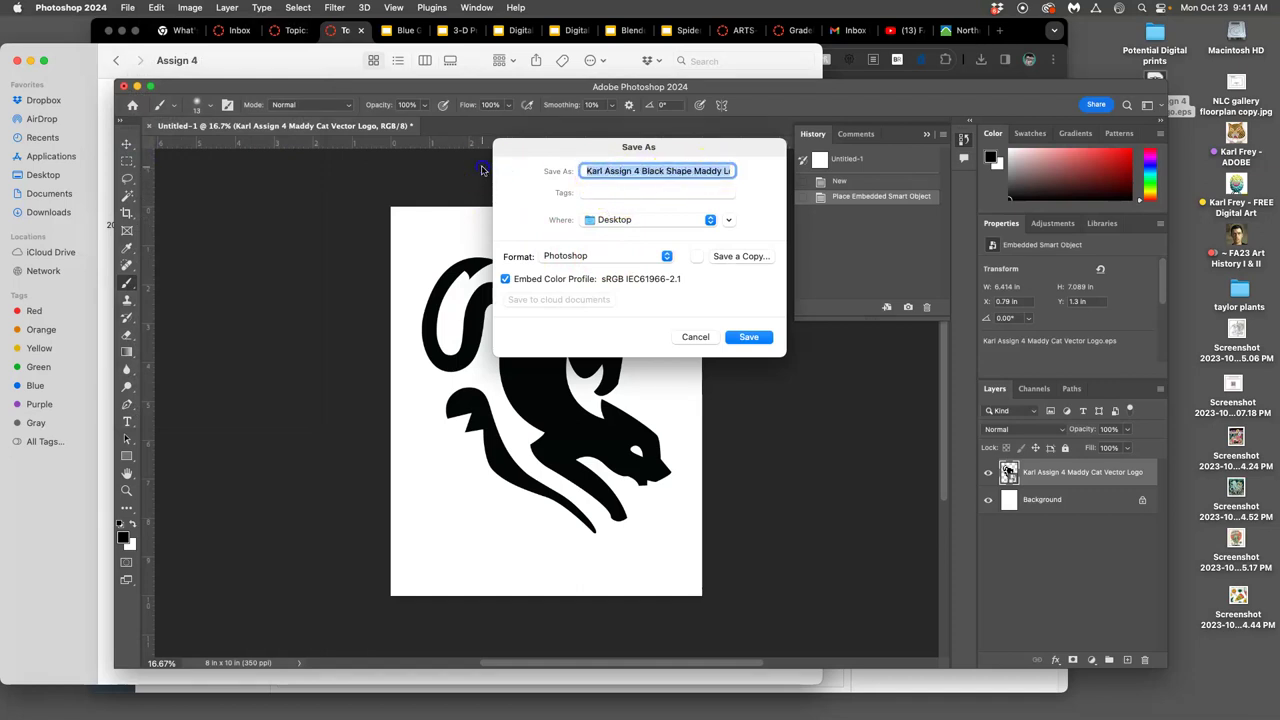
{"action": "left_click", "coordinate": [652, 171]}
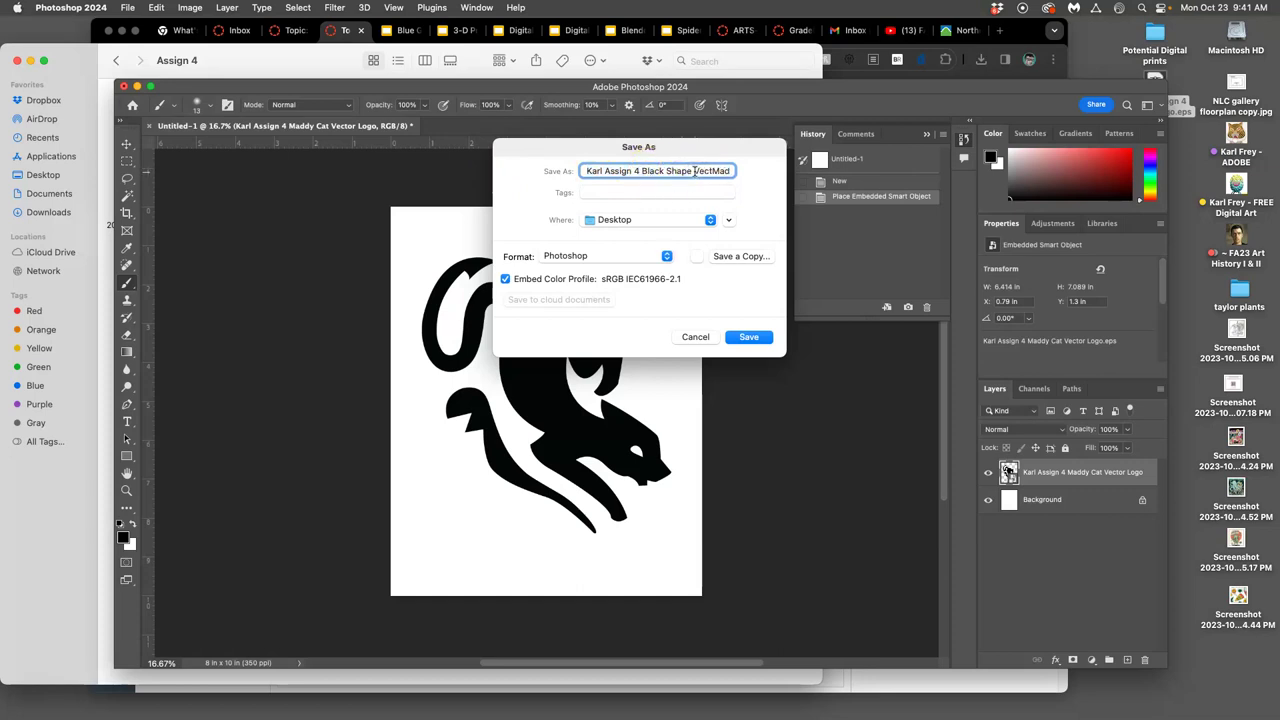
{"action": "left_click_drag", "start_coordinate": [731, 171], "coordinate": [743, 171]}
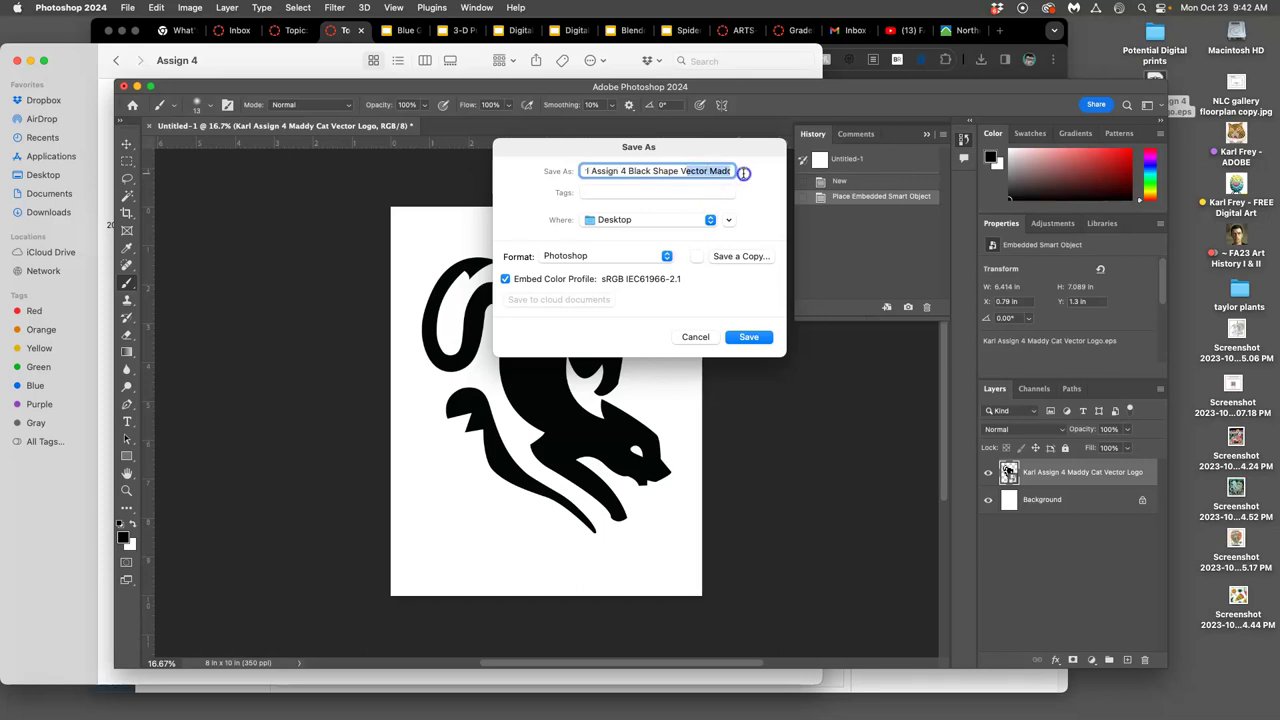
{"action": "left_click", "coordinate": [748, 336]}
Tag the saved logo PSD green in Finder and bring it back into Photoshop
{"action": "left_click", "coordinate": [1133, 82]}
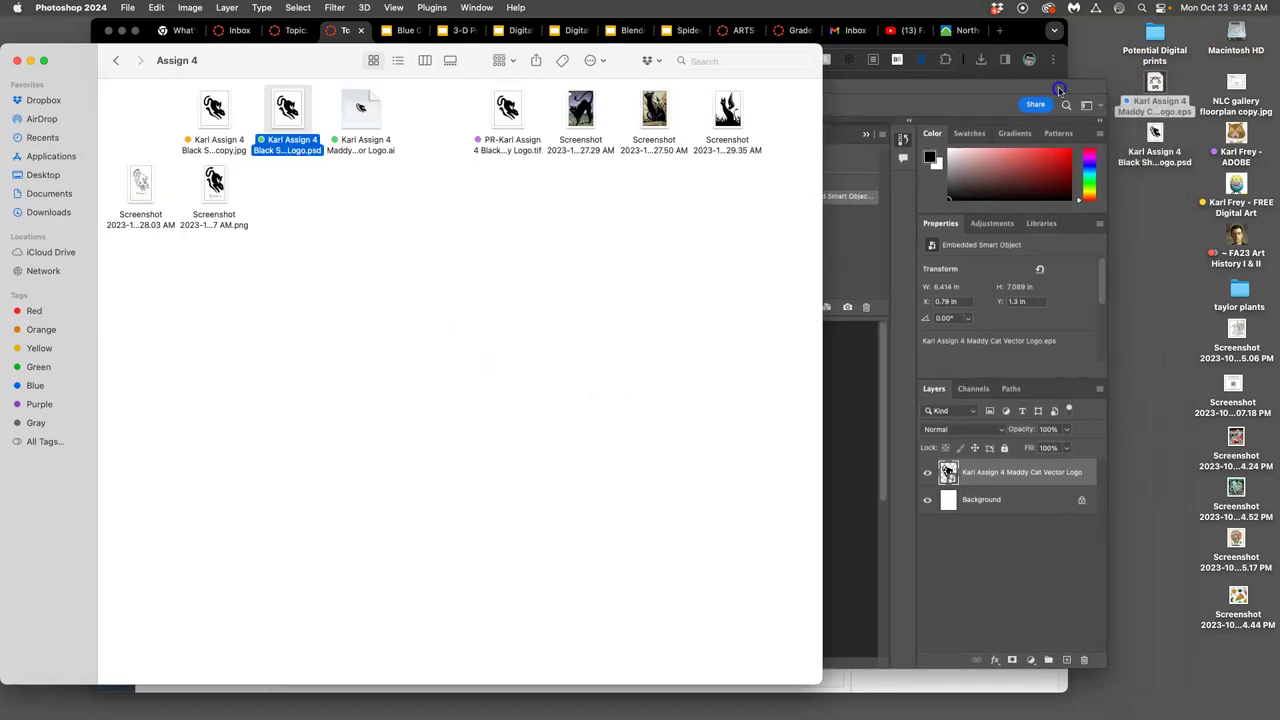
{"action": "left_click", "coordinate": [1150, 163]}
{"action": "right_click", "coordinate": [1150, 163]}
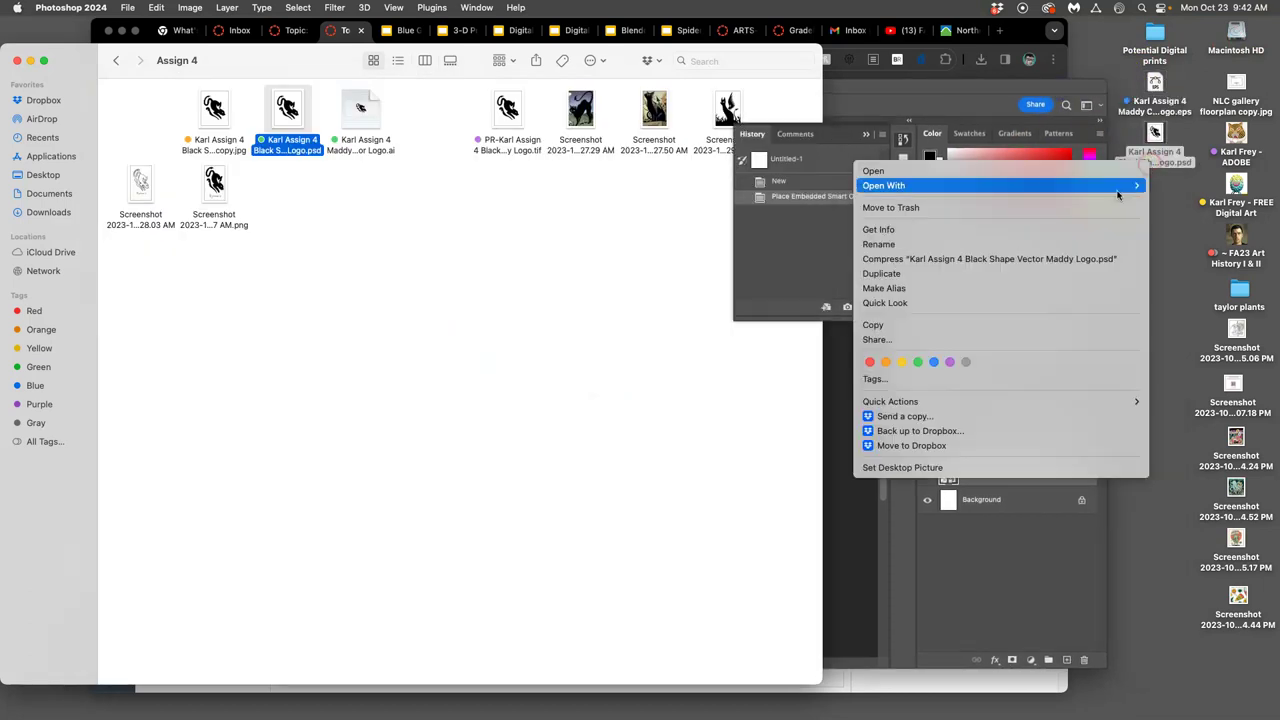
{"action": "left_click", "coordinate": [925, 362]}
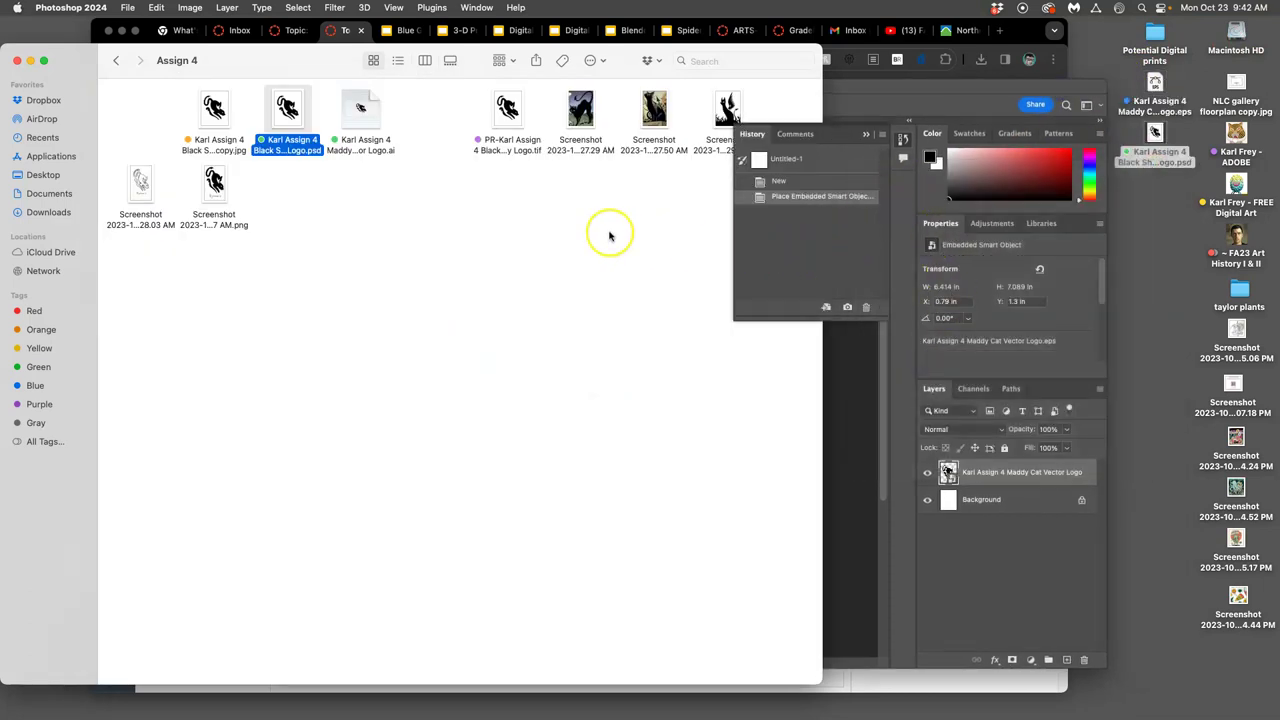
{"action": "left_click_drag", "start_coordinate": [1155, 138], "coordinate": [863, 106]}
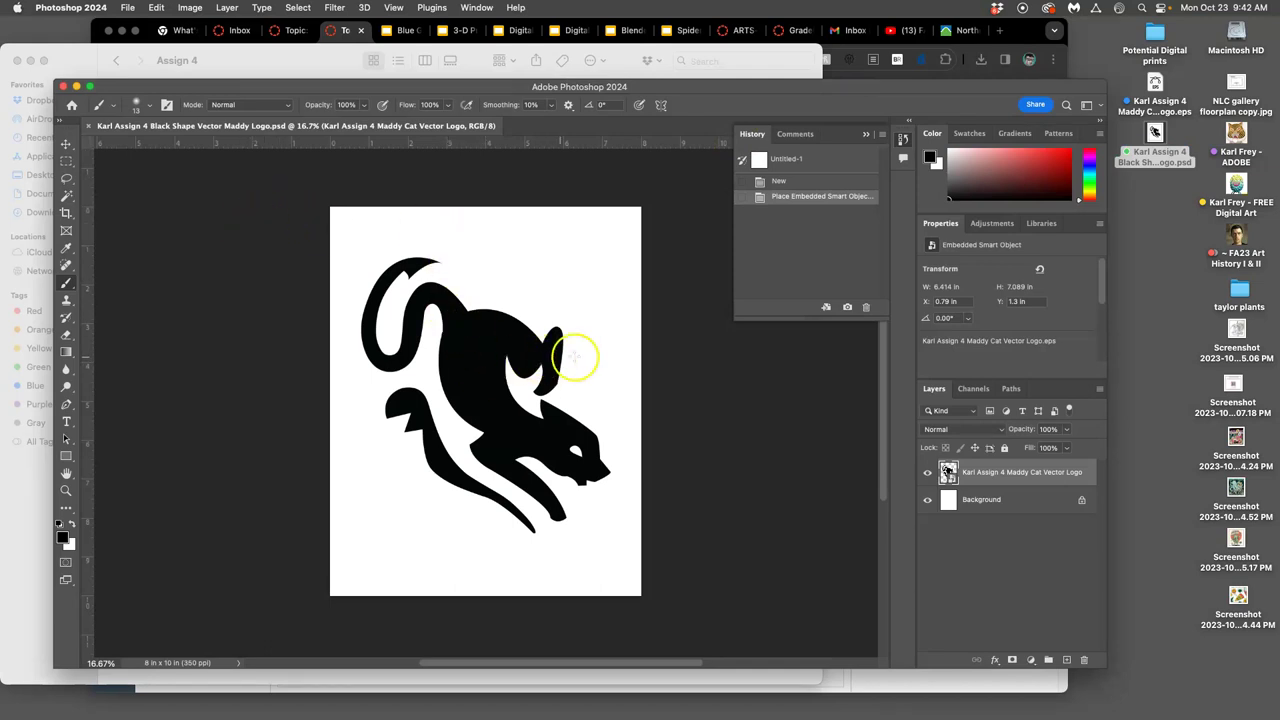
Flatten the image and choose TIFF as the Save As format
{"action": "left_click", "coordinate": [227, 8]}
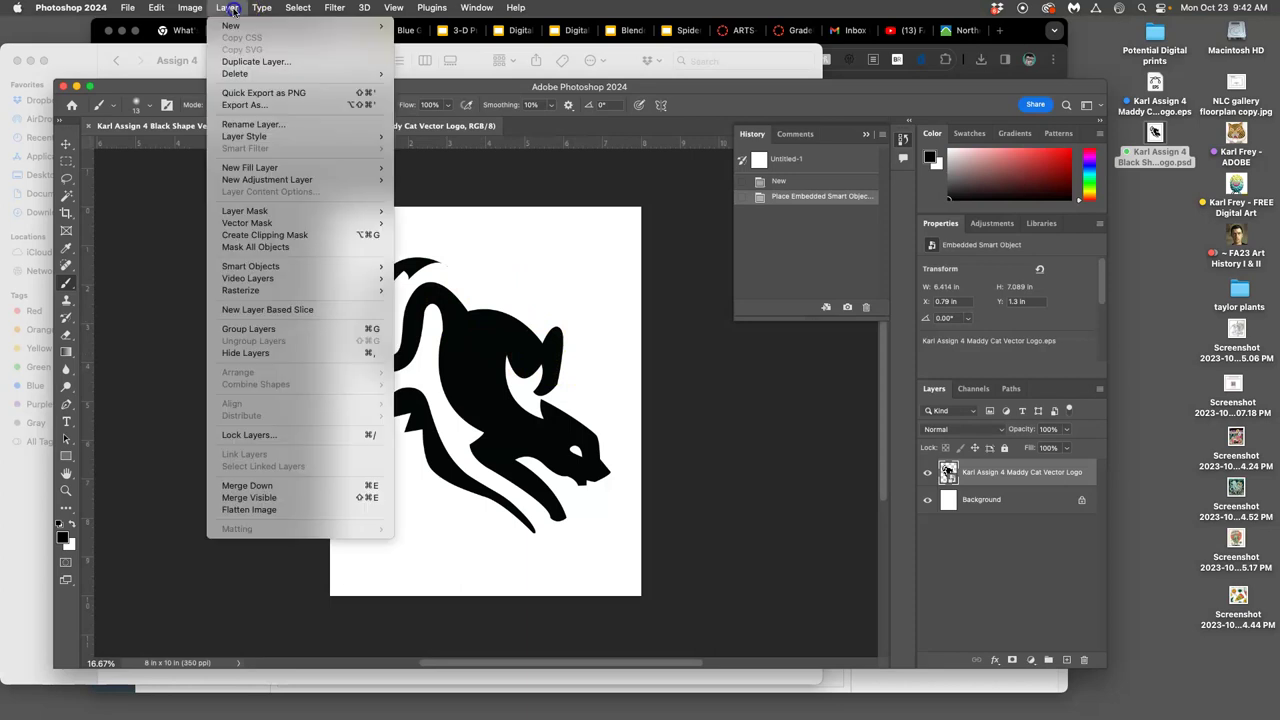
{"action": "left_click", "coordinate": [248, 510]}
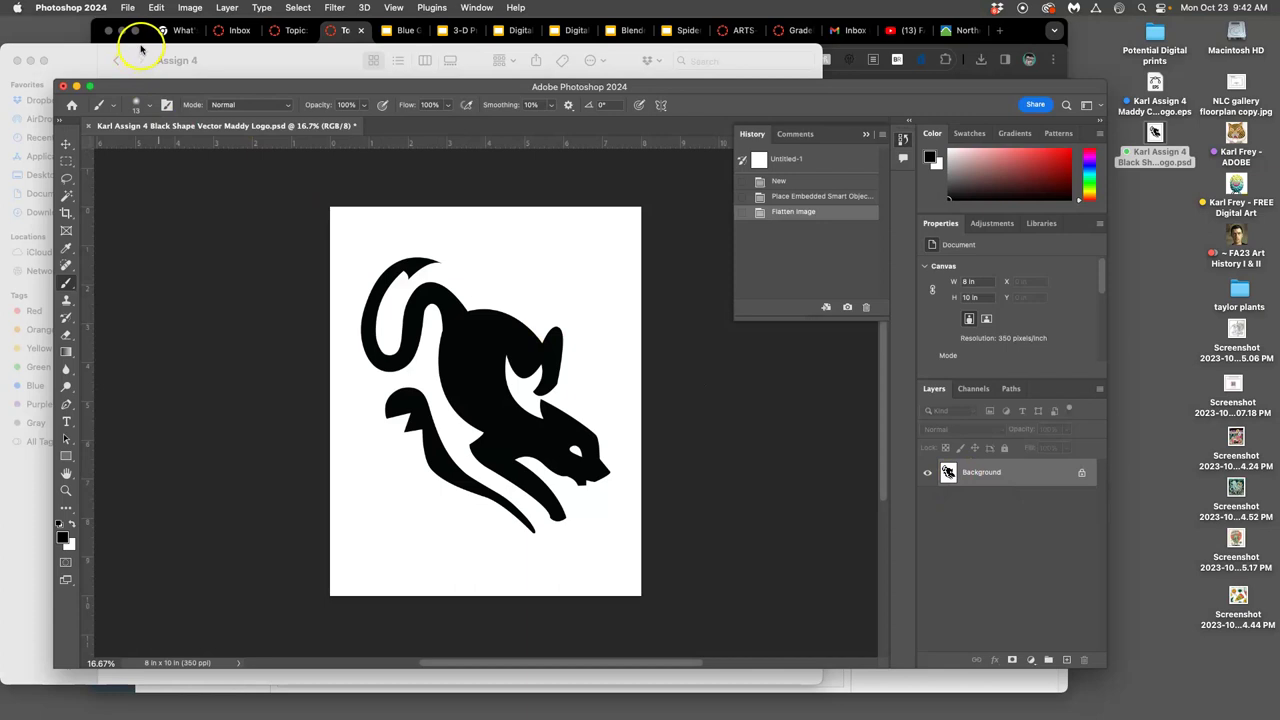
{"action": "left_click", "coordinate": [128, 8]}
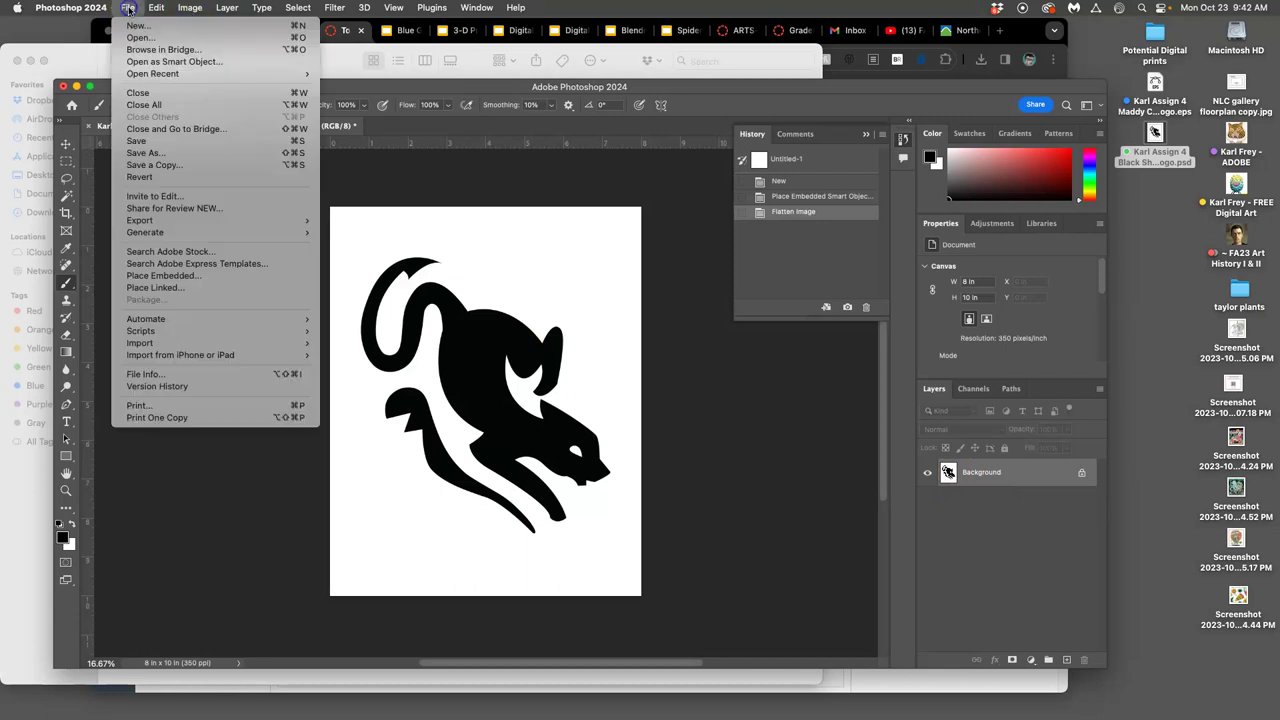
{"action": "left_click", "coordinate": [133, 153]}
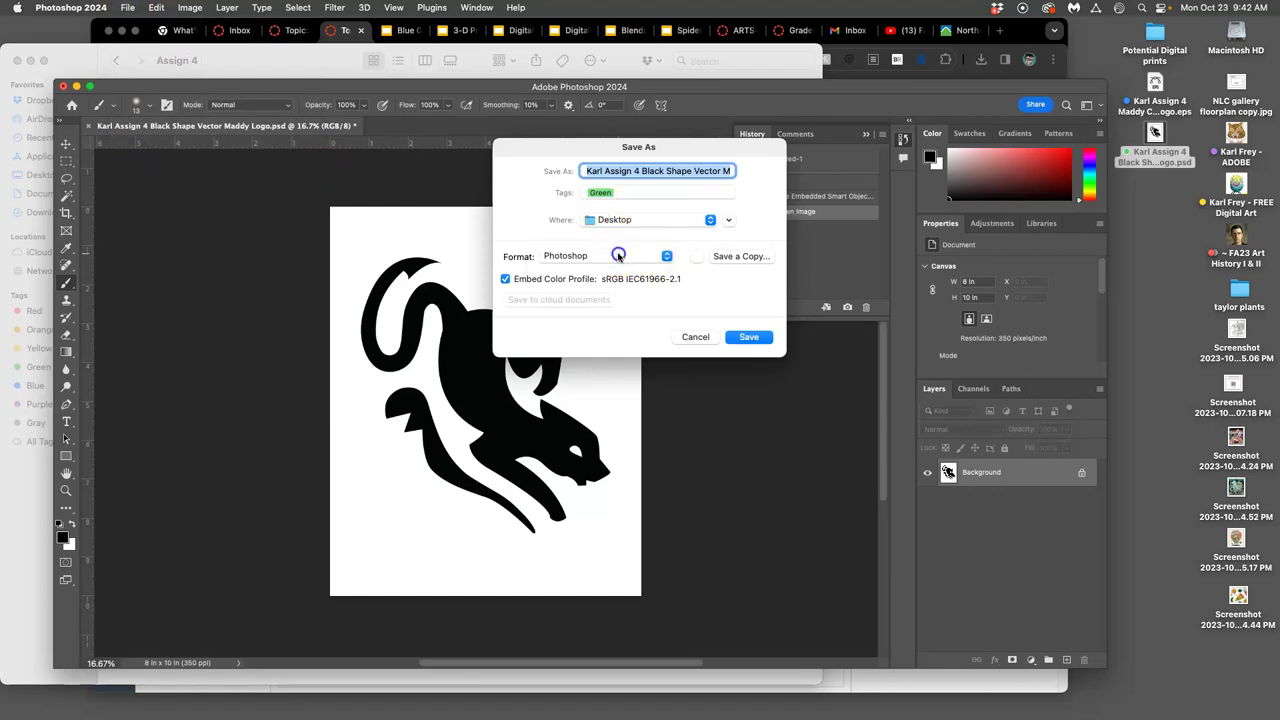
{"action": "left_click", "coordinate": [614, 255]}
{"action": "left_click", "coordinate": [591, 508]}
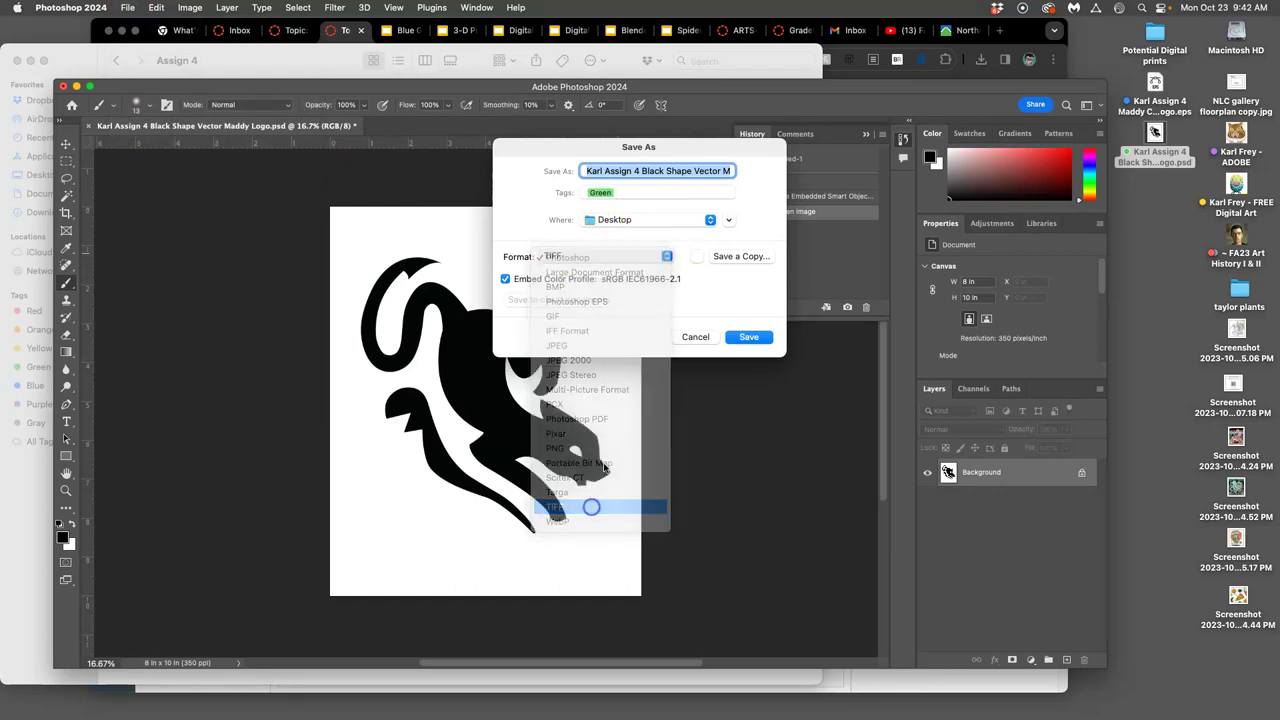
Prefix the file name with PR- and save it as an LZW-compressed TIFF
{"action": "left_click", "coordinate": [584, 172]}
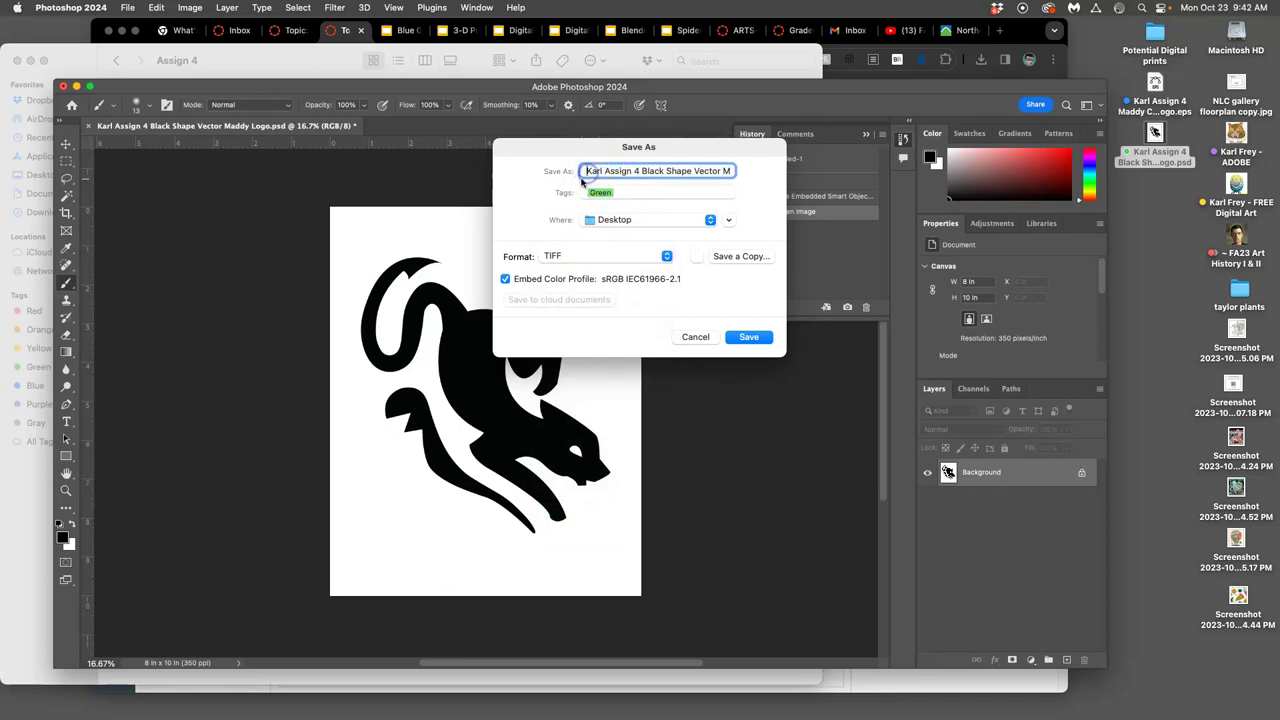
{"action": "type", "text": "PR-"}
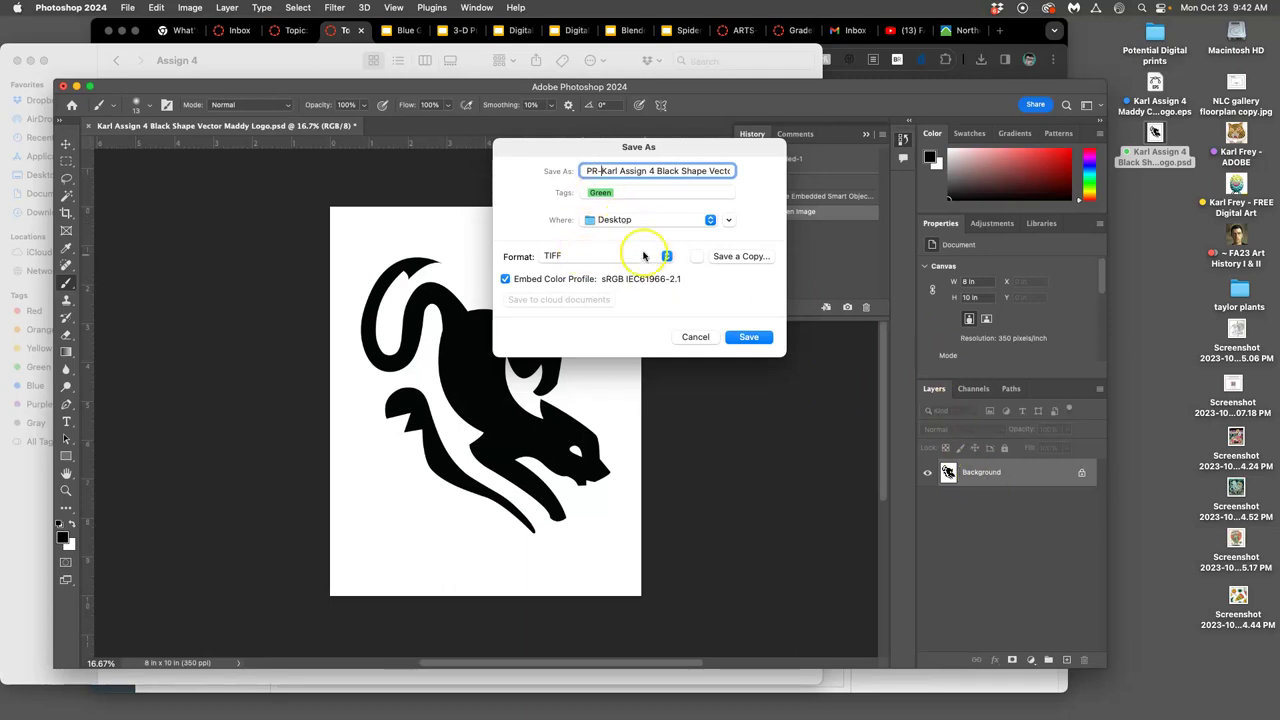
{"action": "left_click", "coordinate": [749, 337]}
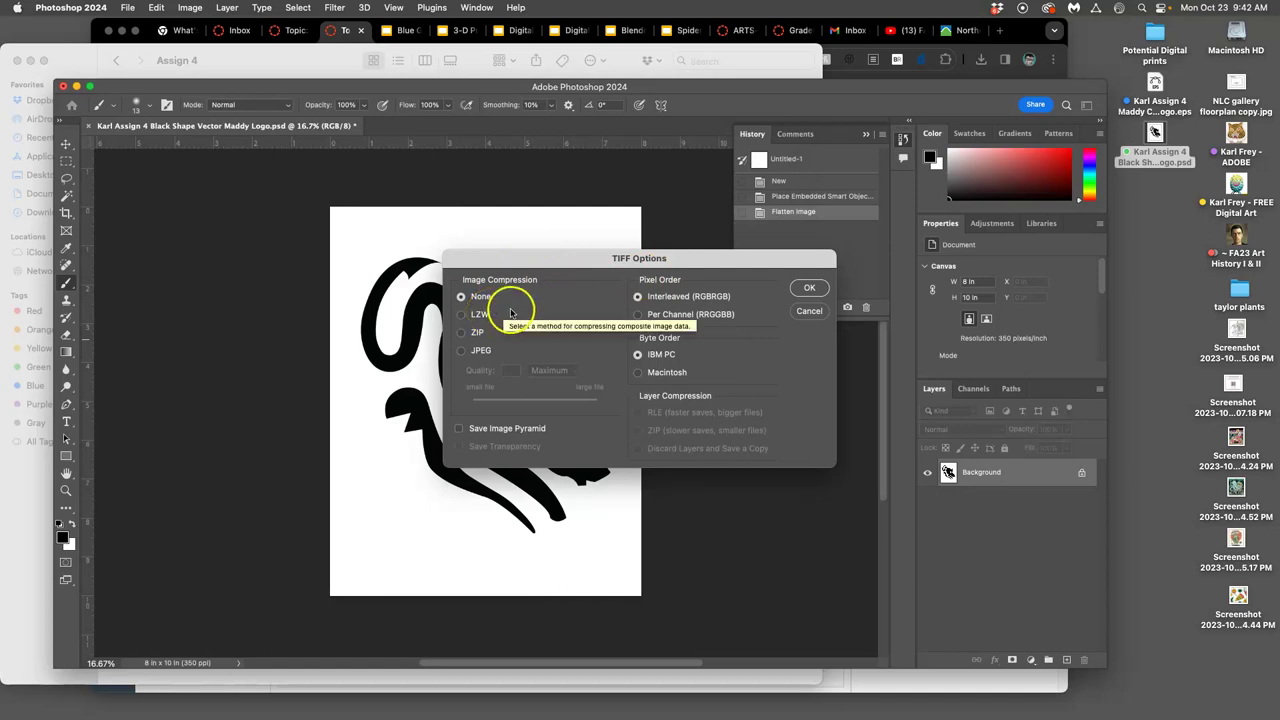
{"action": "left_click", "coordinate": [463, 316]}
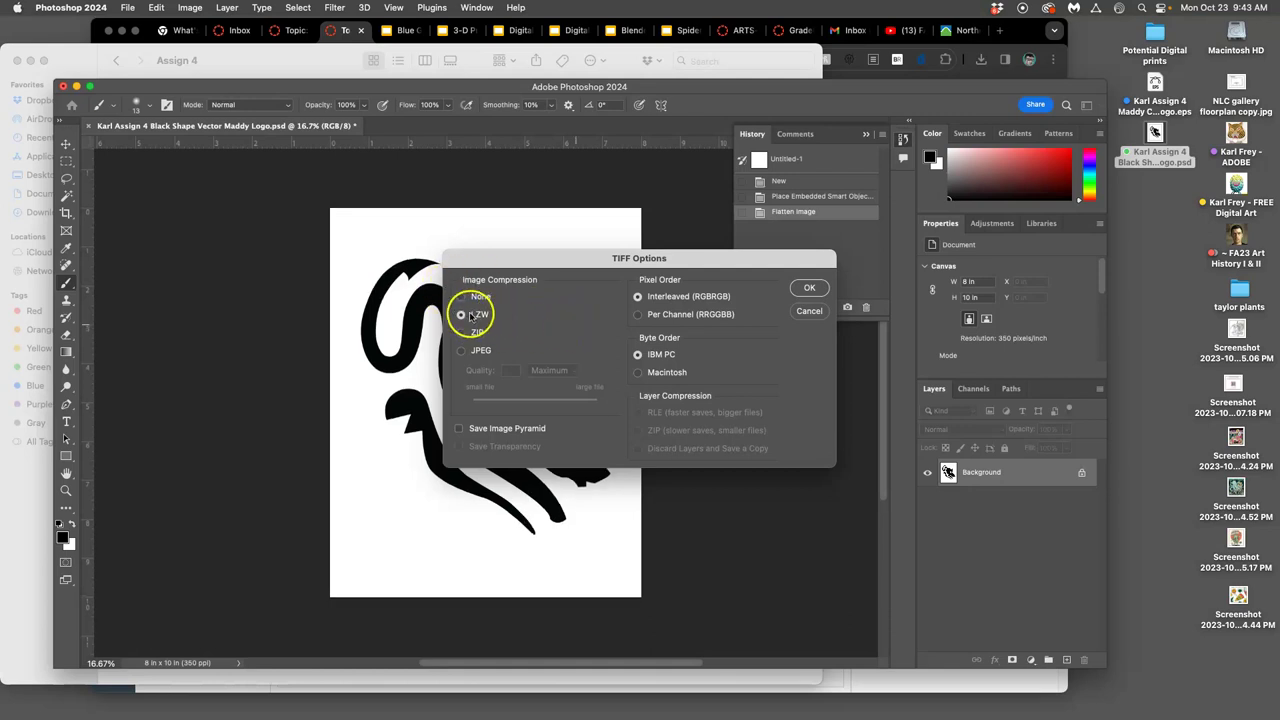
{"action": "left_click", "coordinate": [810, 287]}
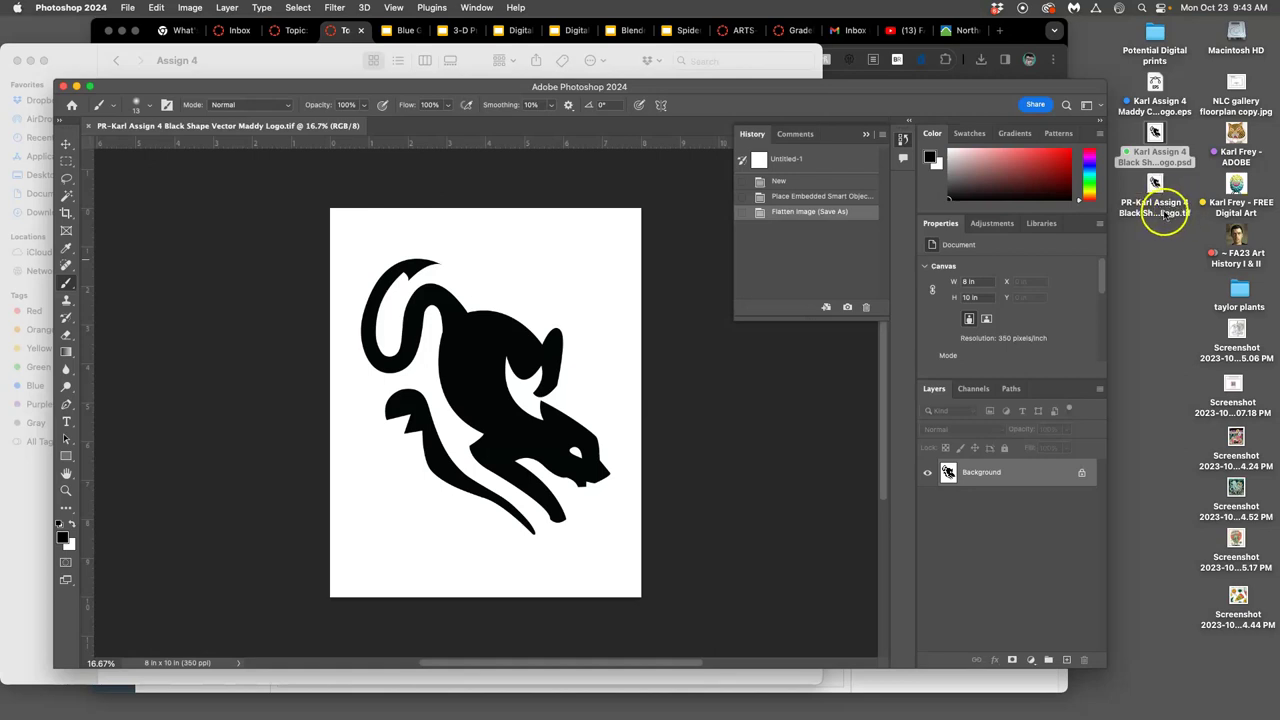
Trash the TIFF in the Assign 4 folder and tag the Desktop TIFF purple
{"action": "left_click", "coordinate": [314, 63]}
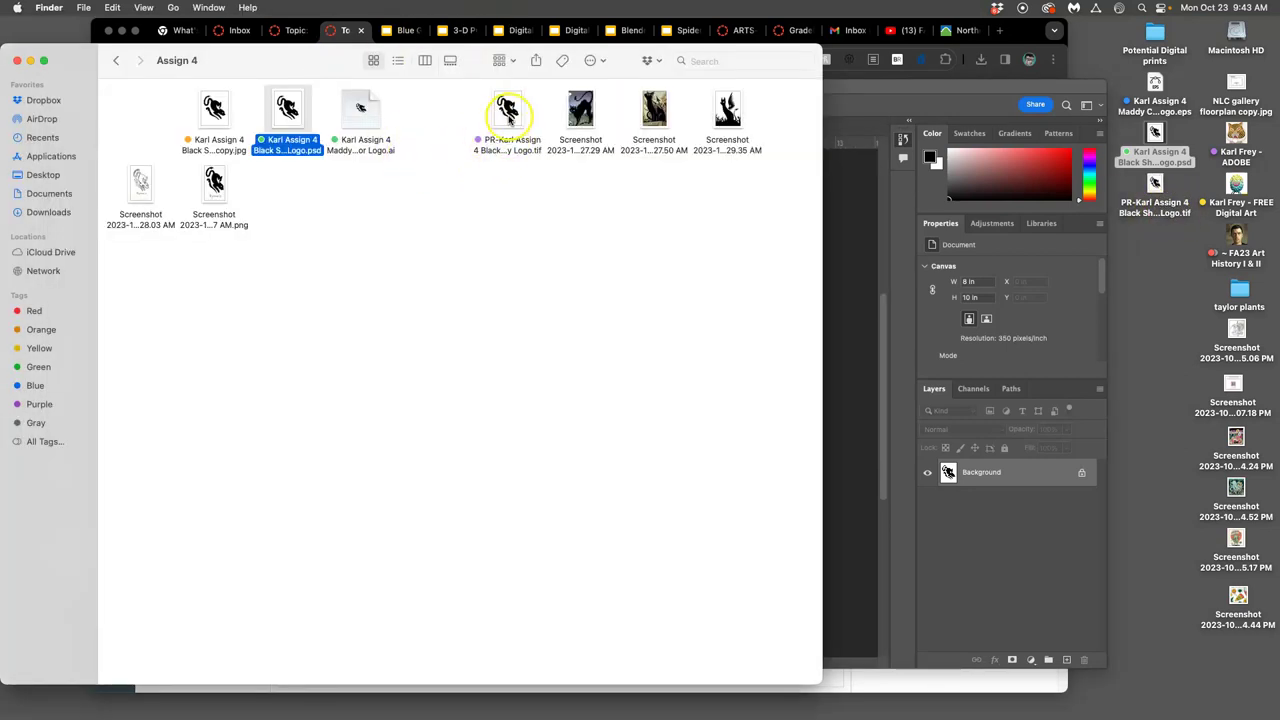
{"action": "right_click", "coordinate": [508, 117]}
{"action": "left_click", "coordinate": [540, 163]}
{"action": "right_click", "coordinate": [1152, 206]}
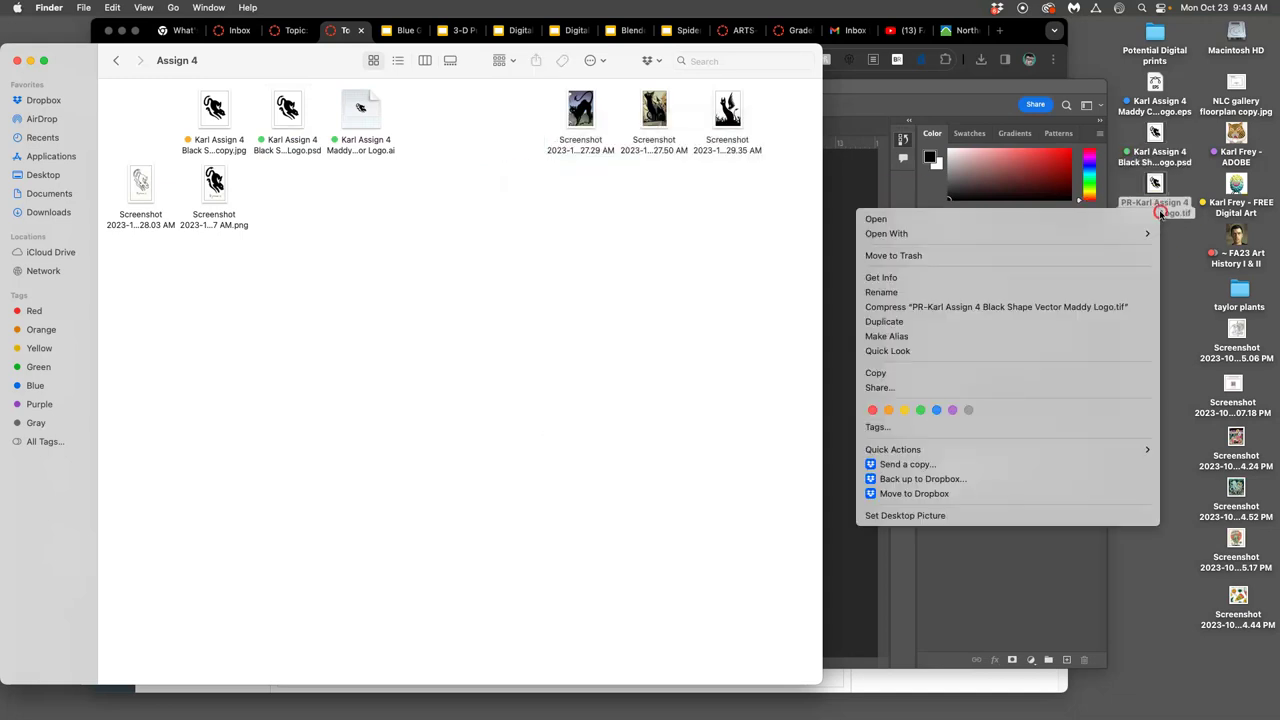
{"action": "left_click", "coordinate": [953, 410]}
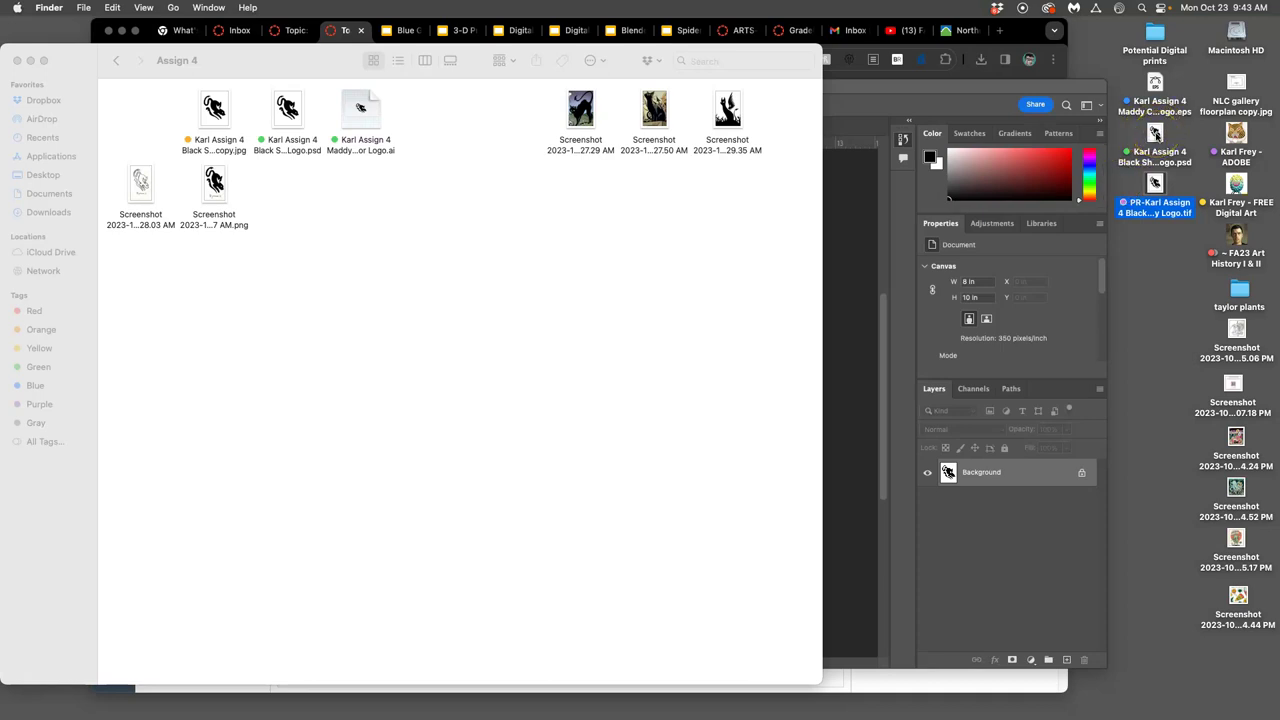
Open the Desktop TIFF in Photoshop and save a quality-12 JPEG copy
{"action": "double_click", "coordinate": [1180, 210]}
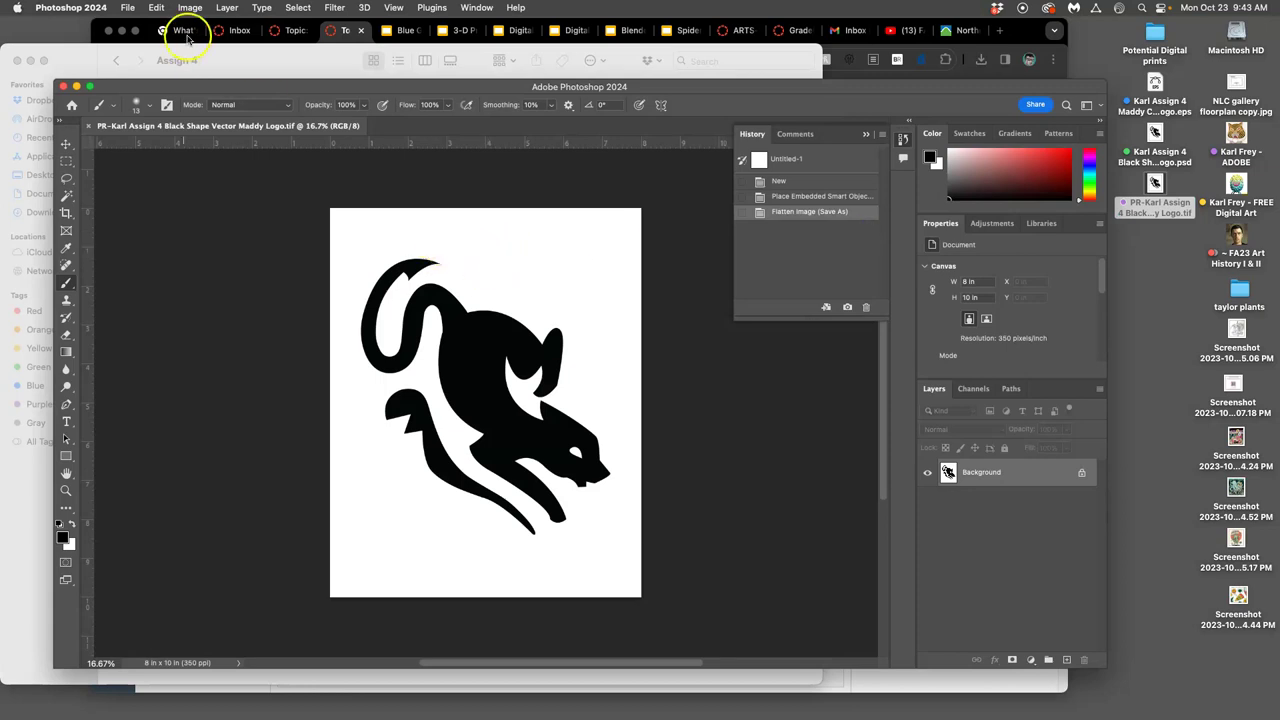
{"action": "left_click", "coordinate": [129, 8]}
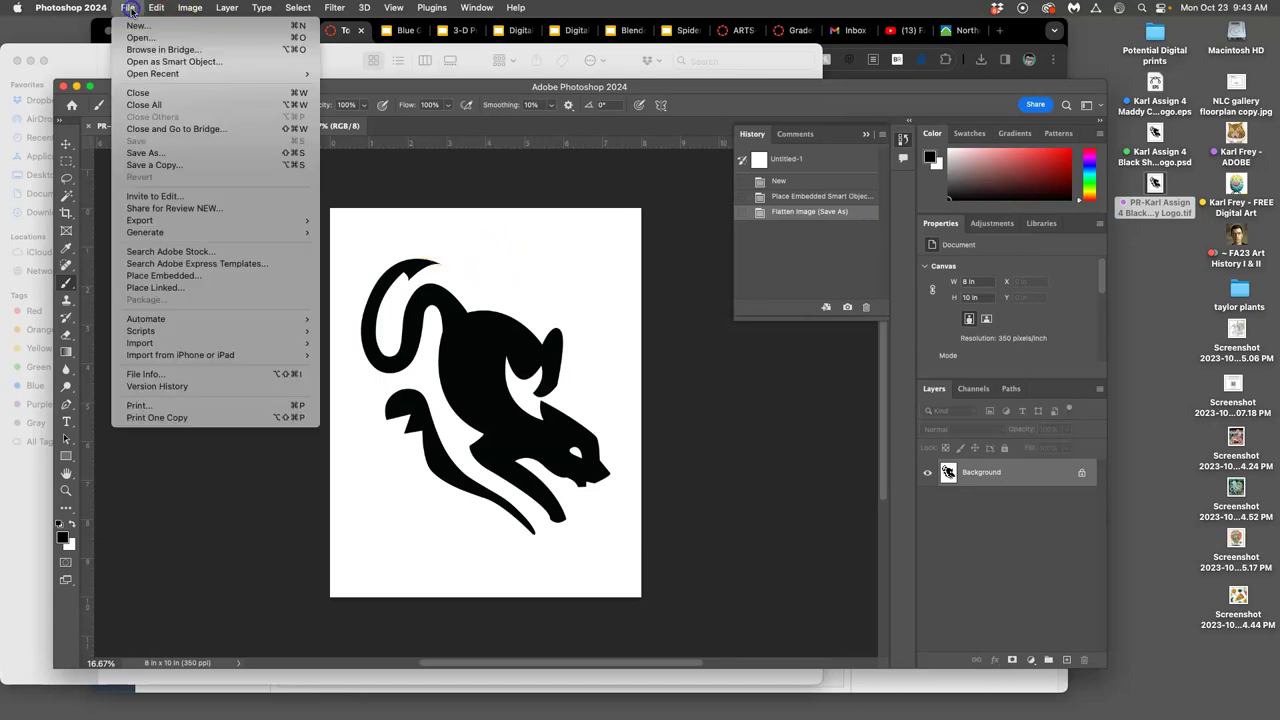
{"action": "left_click", "coordinate": [275, 164]}
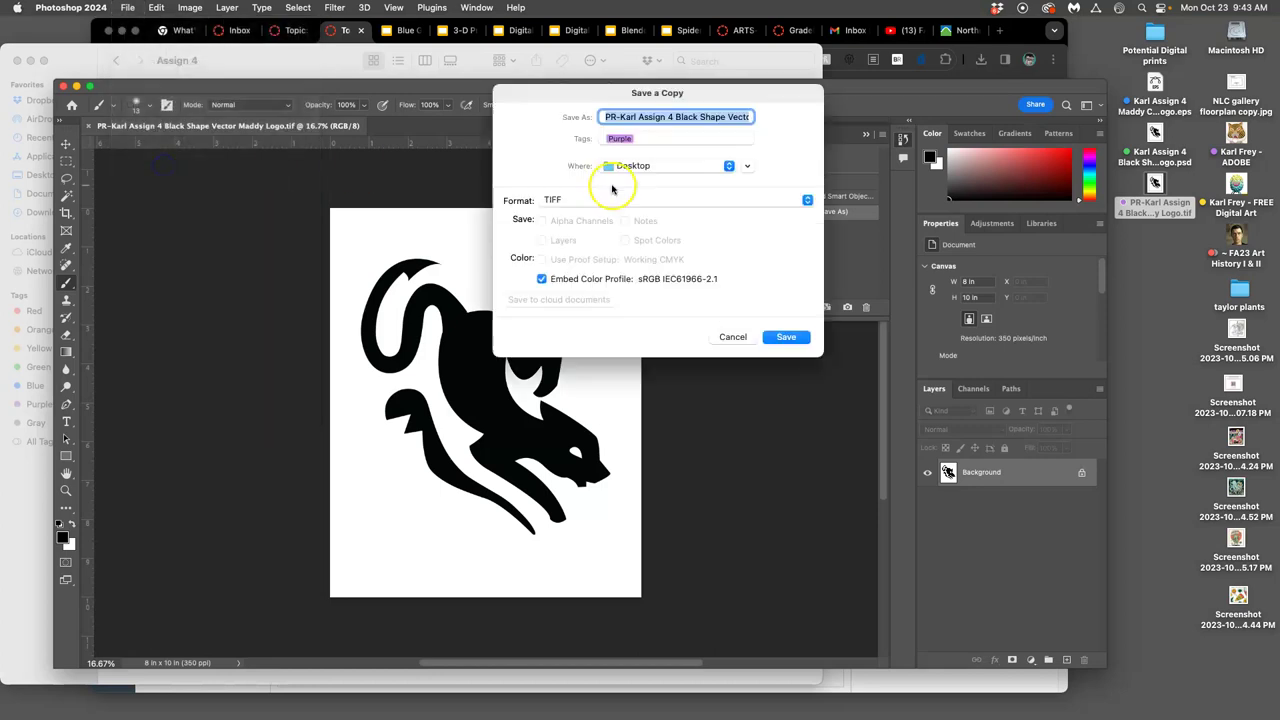
{"action": "left_click", "coordinate": [612, 201]}
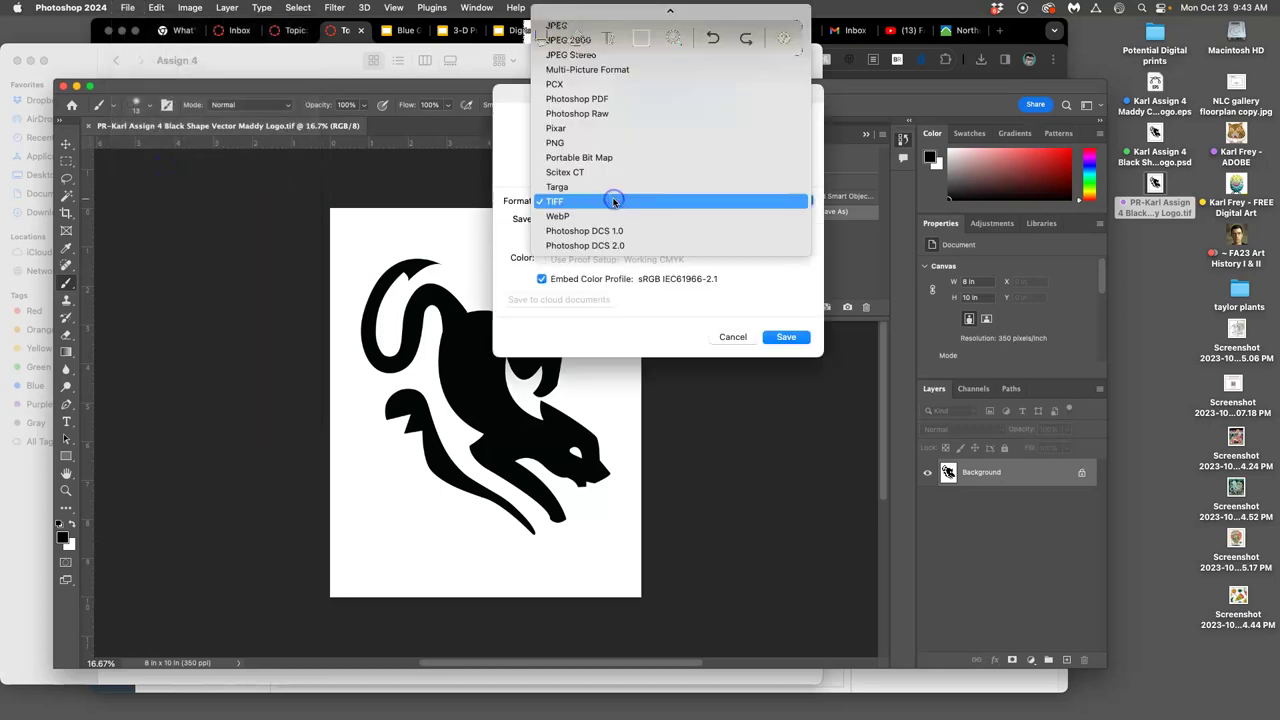
{"action": "left_click", "coordinate": [568, 30]}
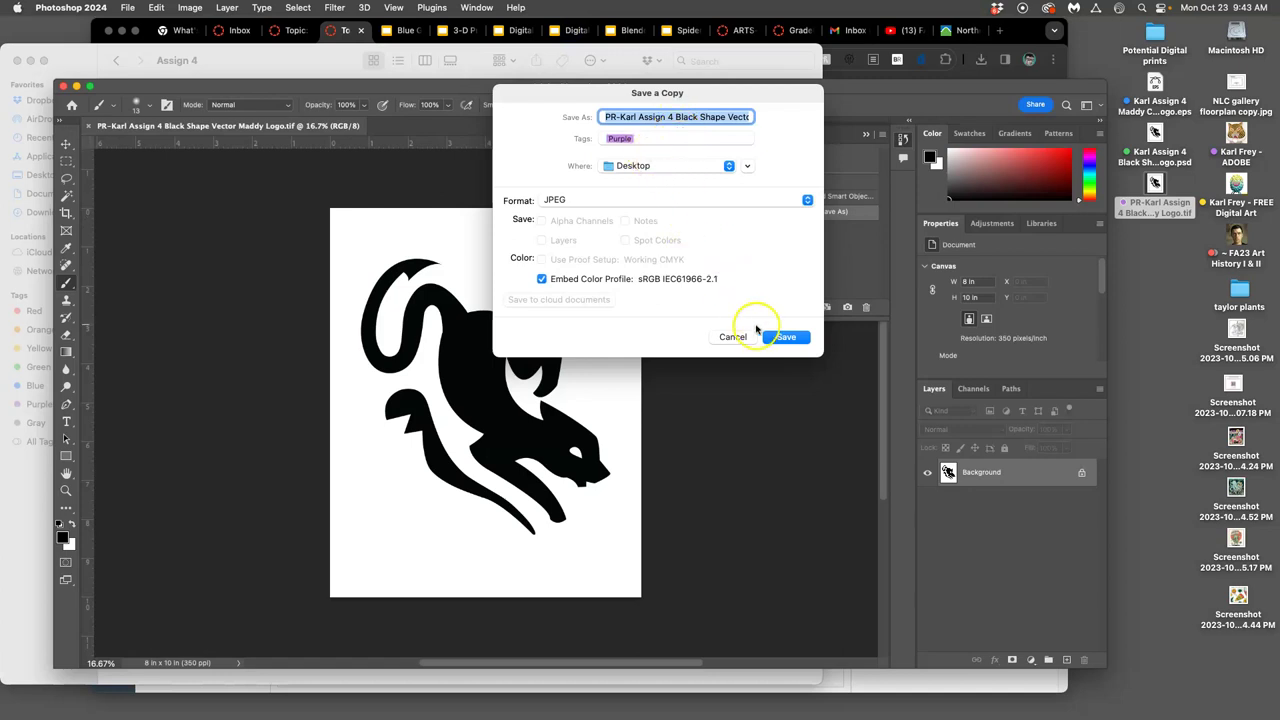
{"action": "left_click", "coordinate": [786, 338]}
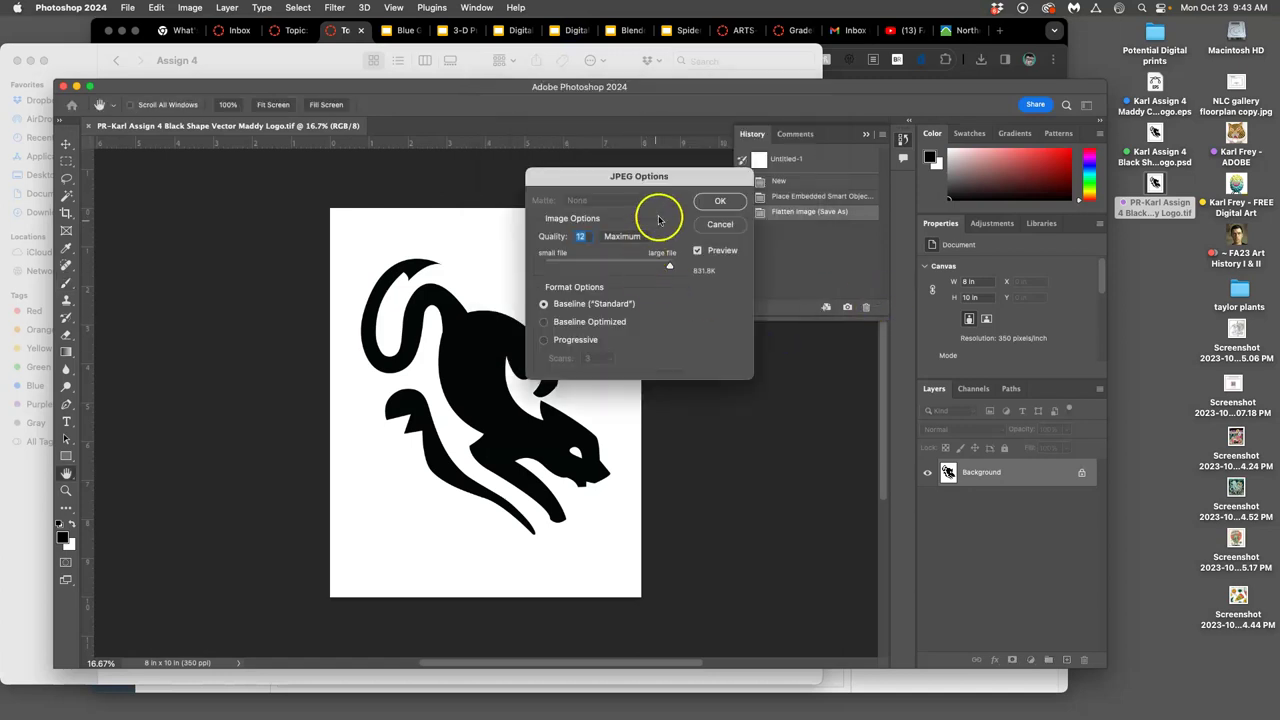
{"action": "left_click", "coordinate": [717, 206]}
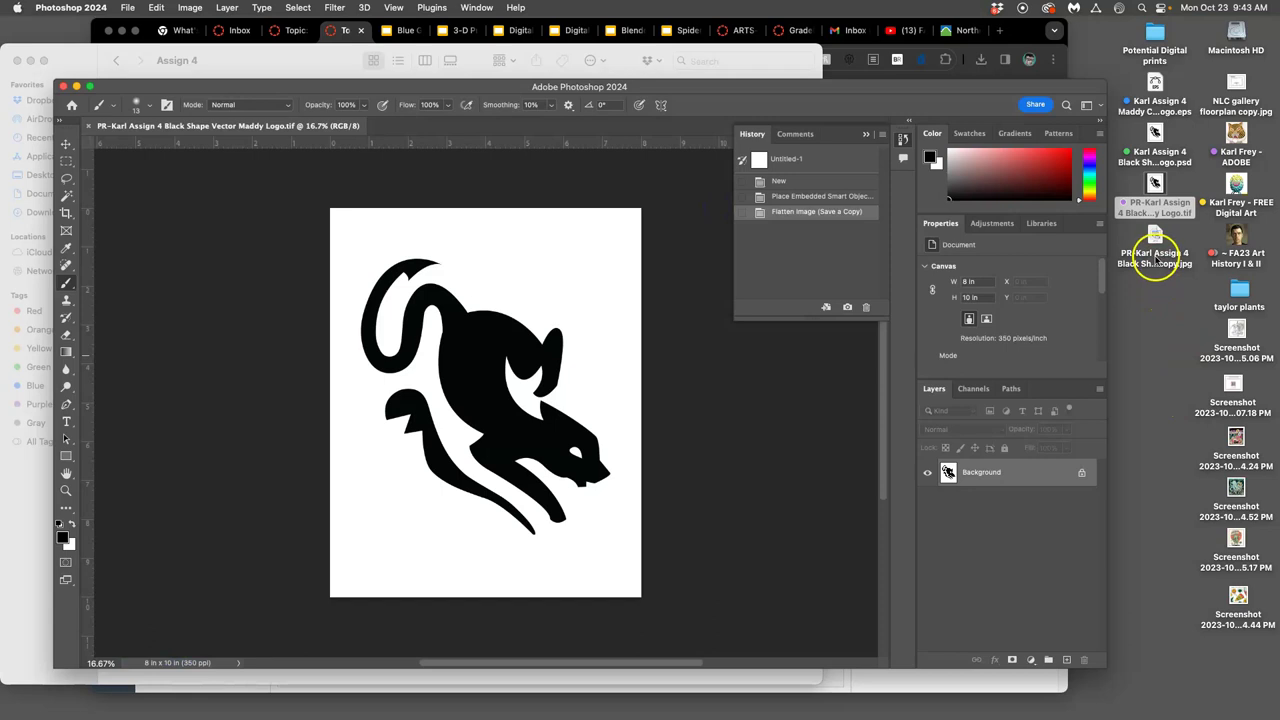
Tag the new JPEG copy orange on the Desktop
{"action": "right_click", "coordinate": [1155, 258]}
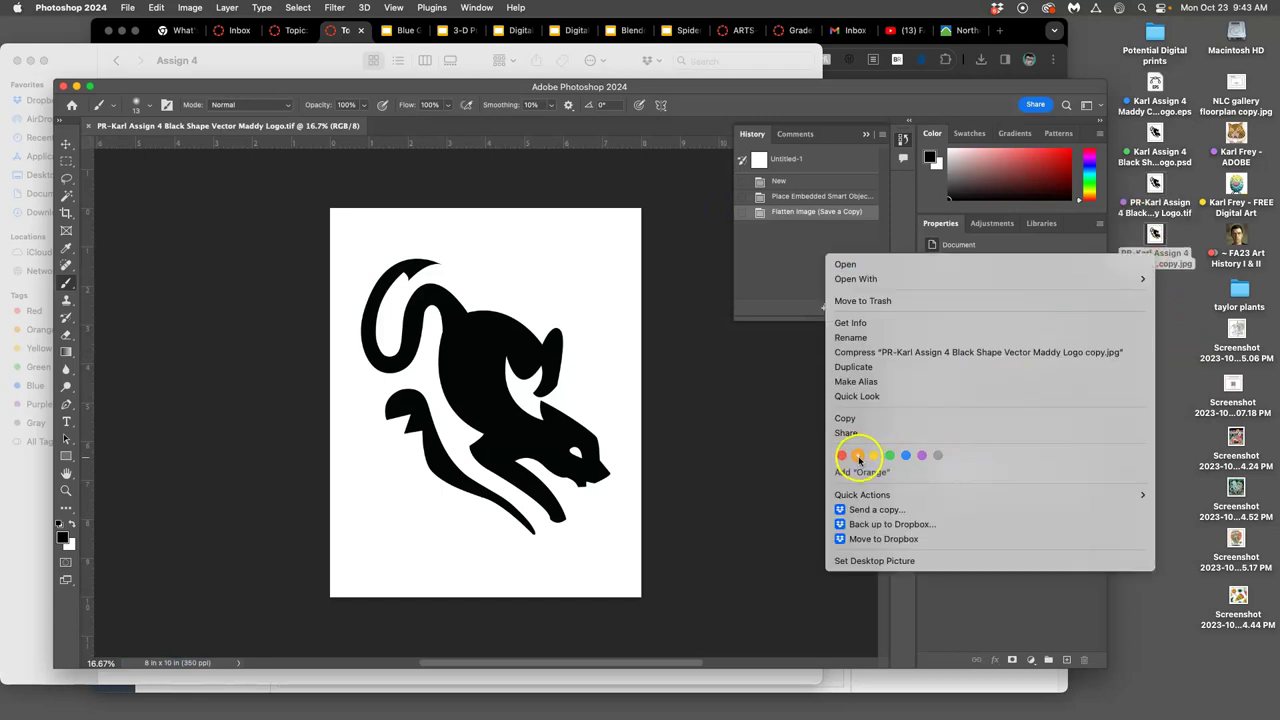
{"action": "left_click", "coordinate": [860, 457]}
{"action": "left_click", "coordinate": [1120, 378]}
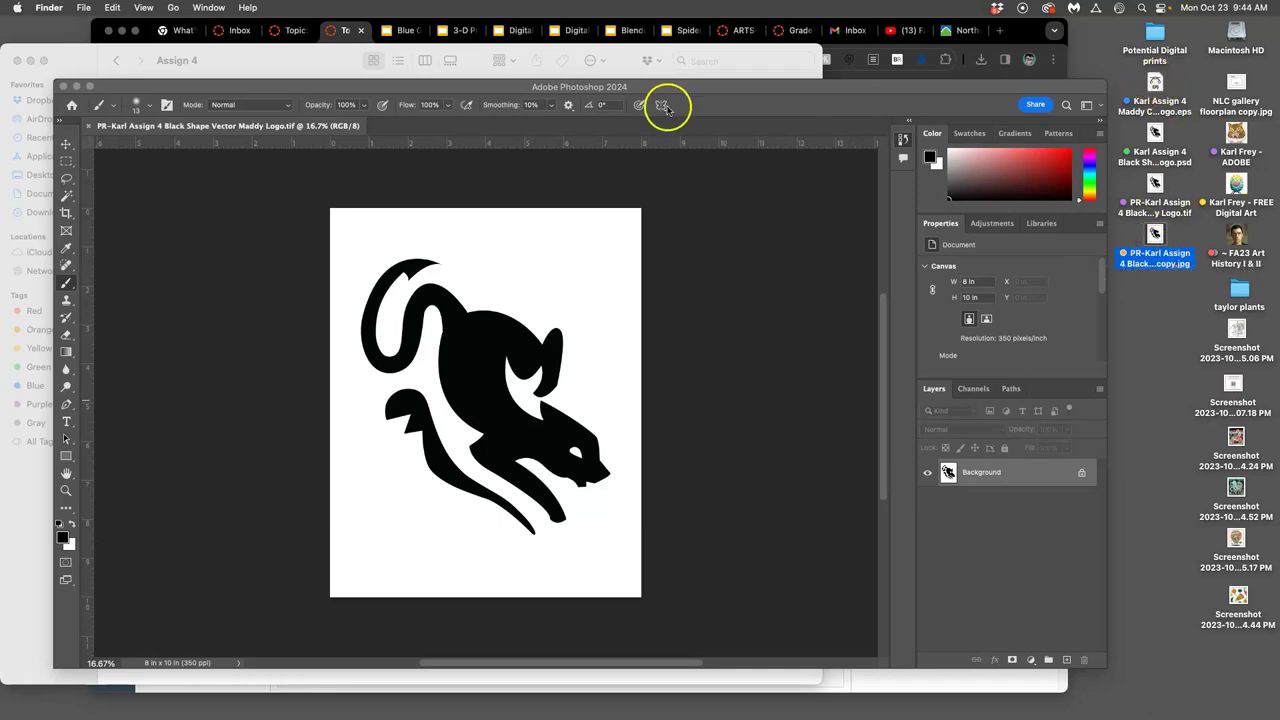
{"action": "left_click", "coordinate": [320, 58]}
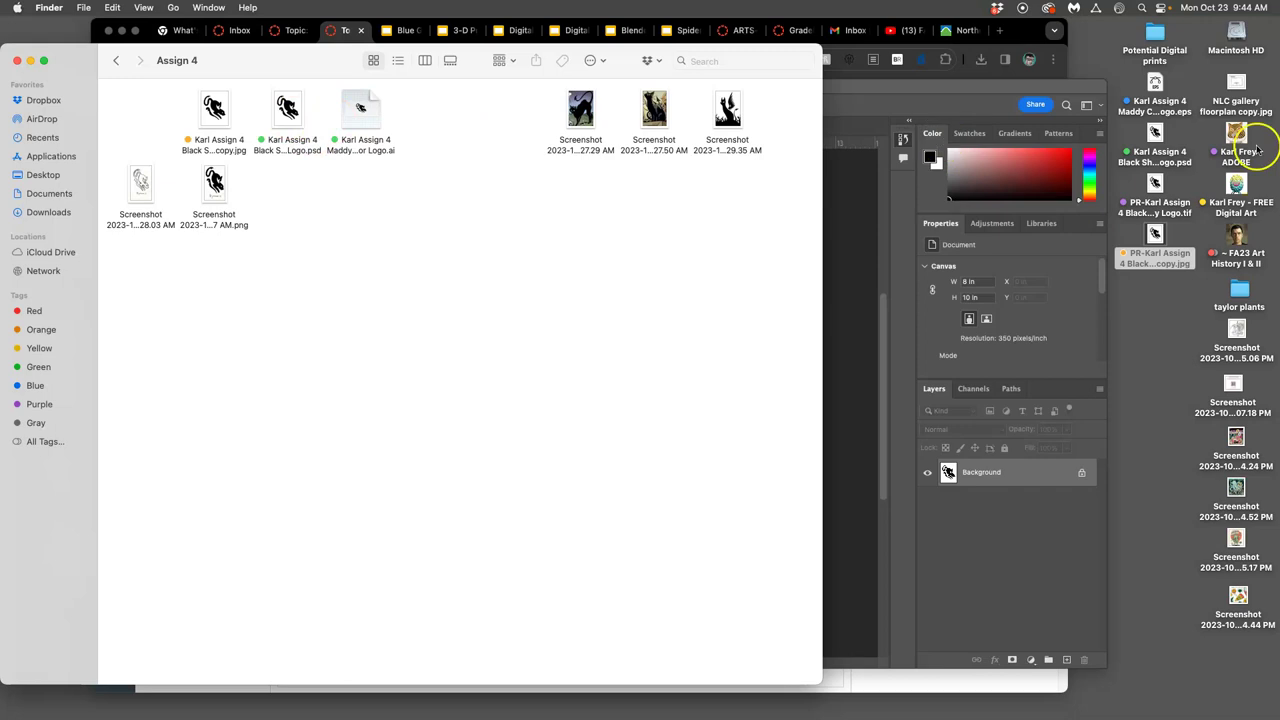
Cancel the EPS rasterize, close the flattened TIF, and open the layered logo PSD
{"action": "left_click", "coordinate": [1156, 86]}
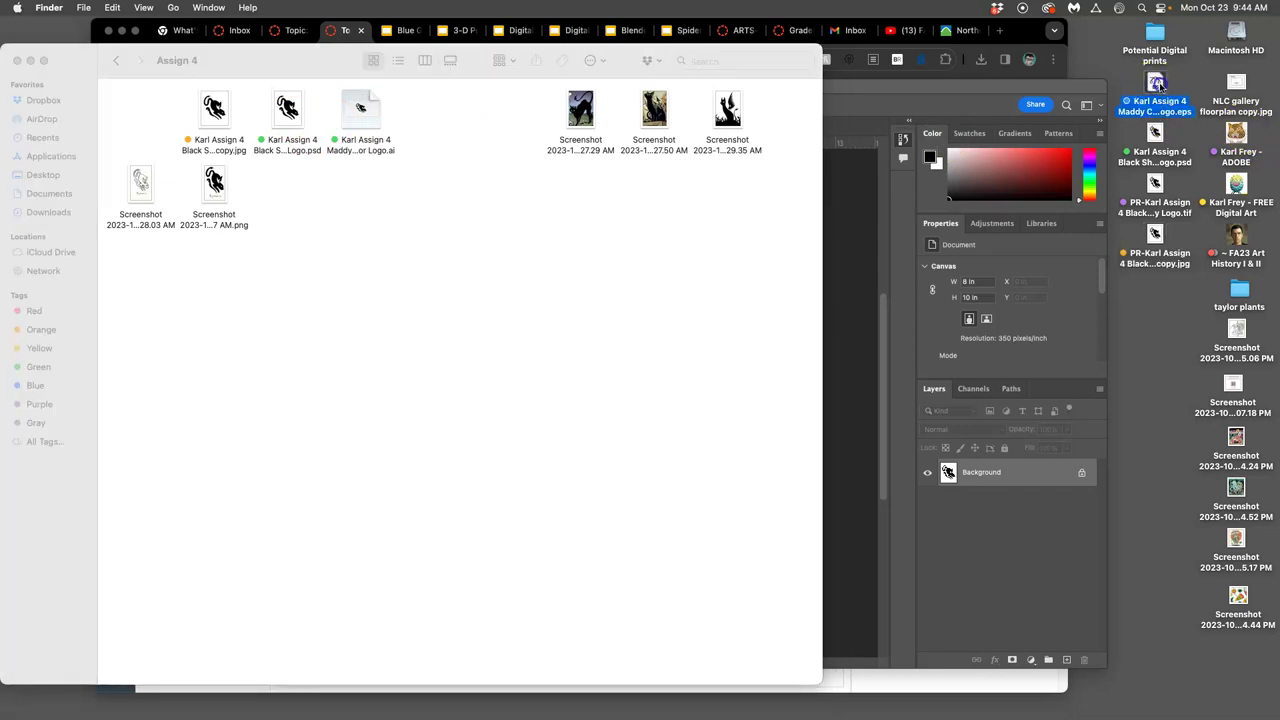
{"action": "double_click", "coordinate": [1157, 86]}
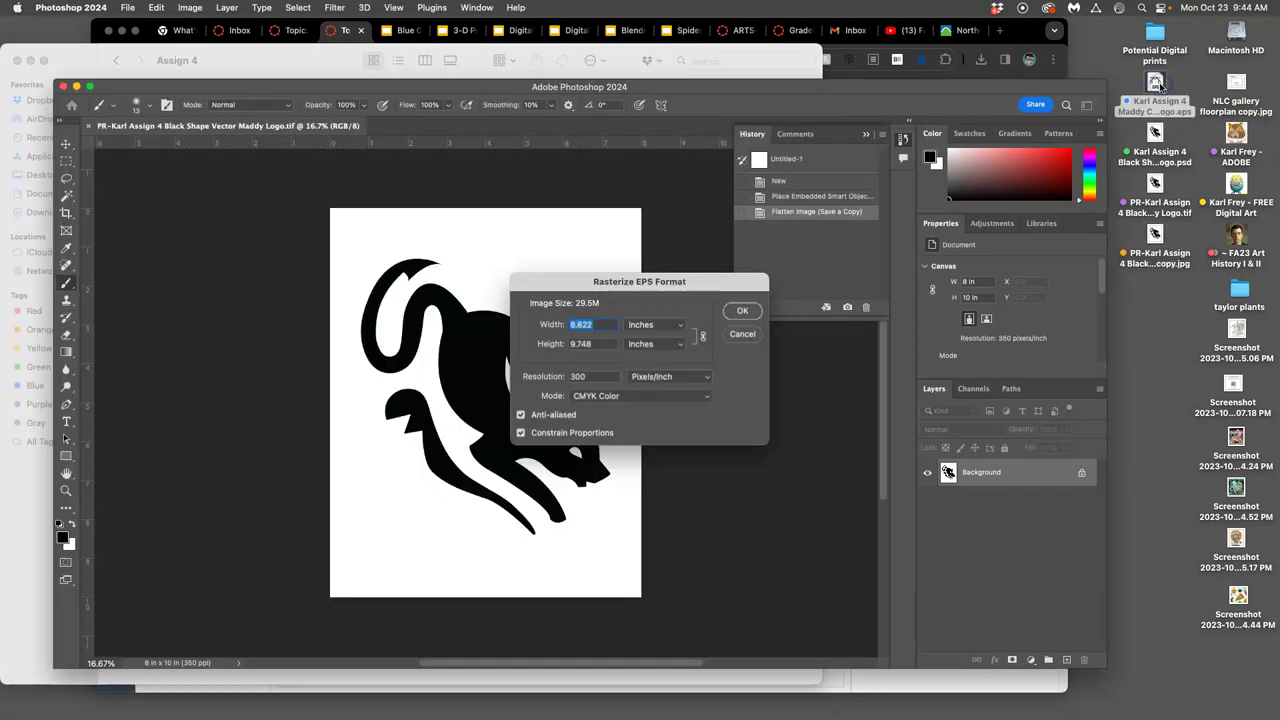
{"action": "left_click", "coordinate": [745, 336]}
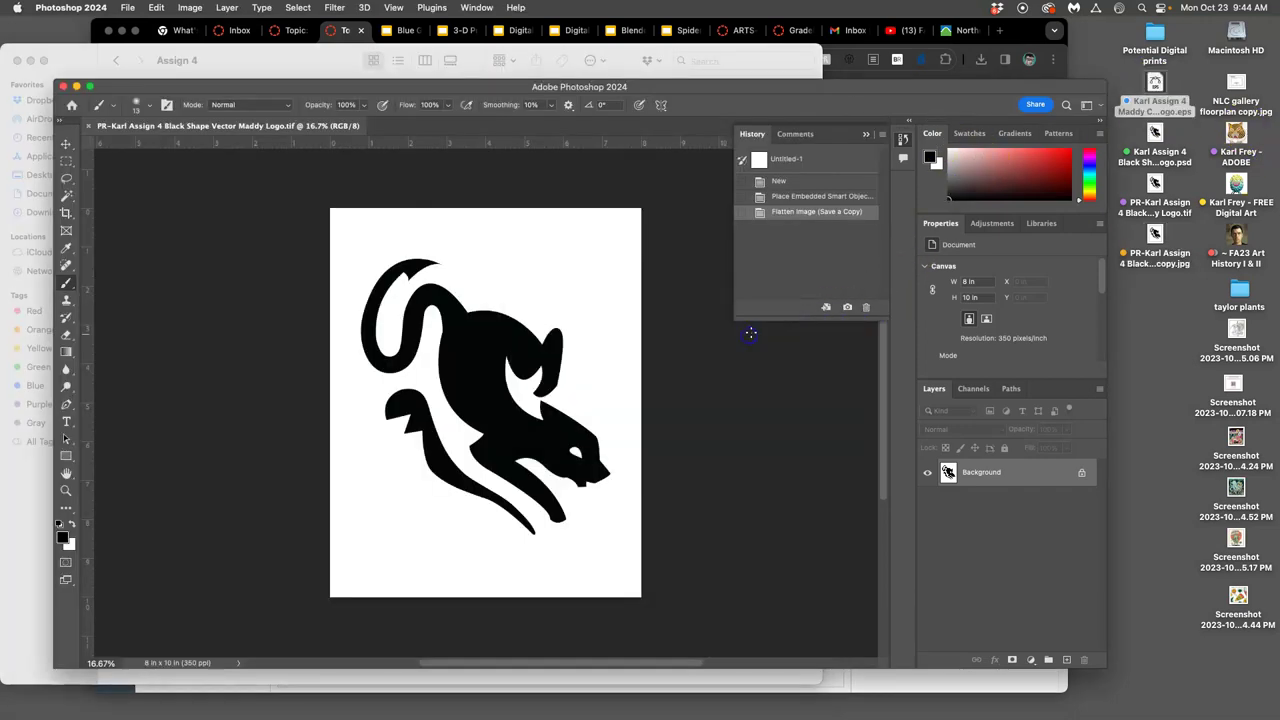
{"action": "left_click", "coordinate": [640, 89]}
{"action": "left_click", "coordinate": [837, 86]}
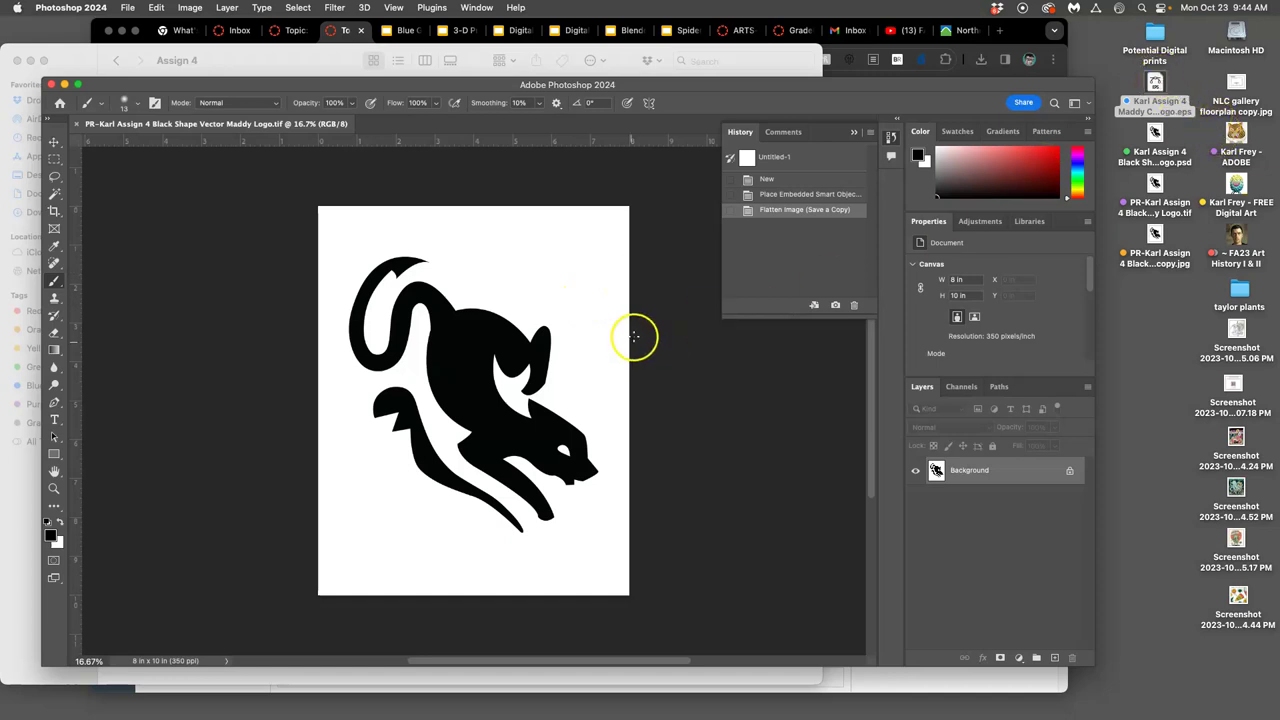
{"action": "left_click", "coordinate": [75, 123]}
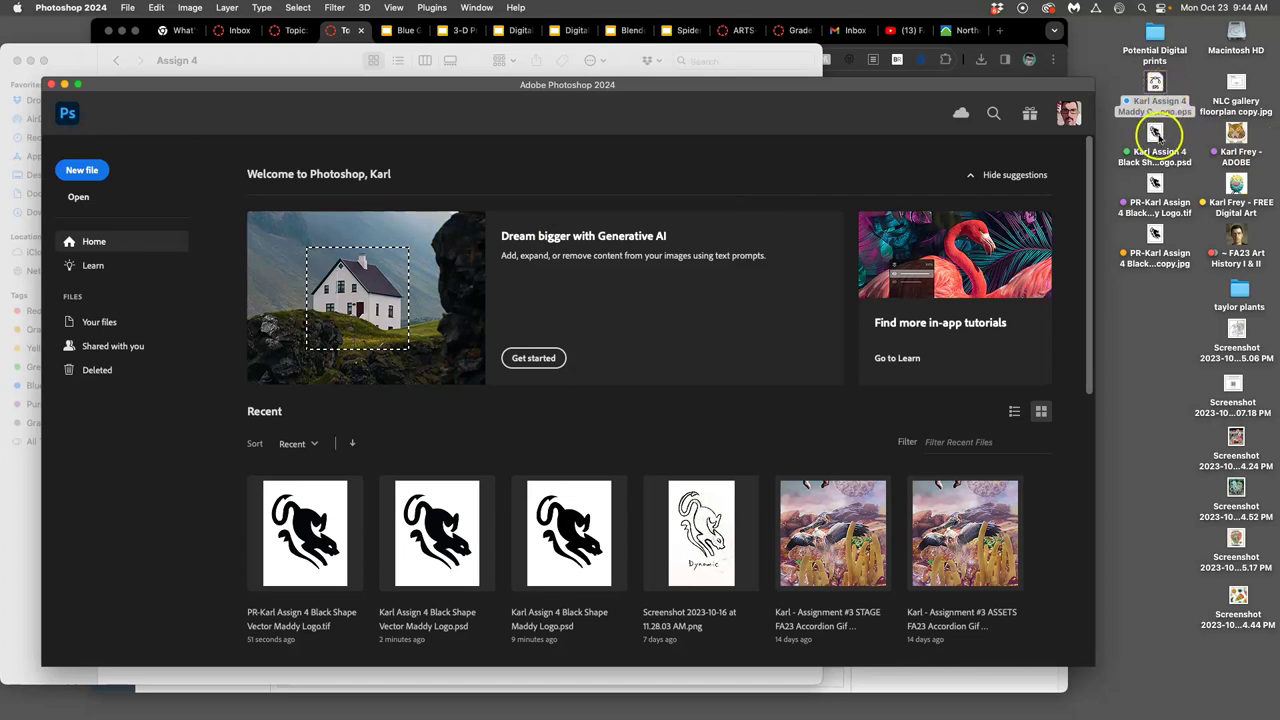
{"action": "left_click", "coordinate": [1156, 133]}
{"action": "double_click", "coordinate": [1156, 133]}
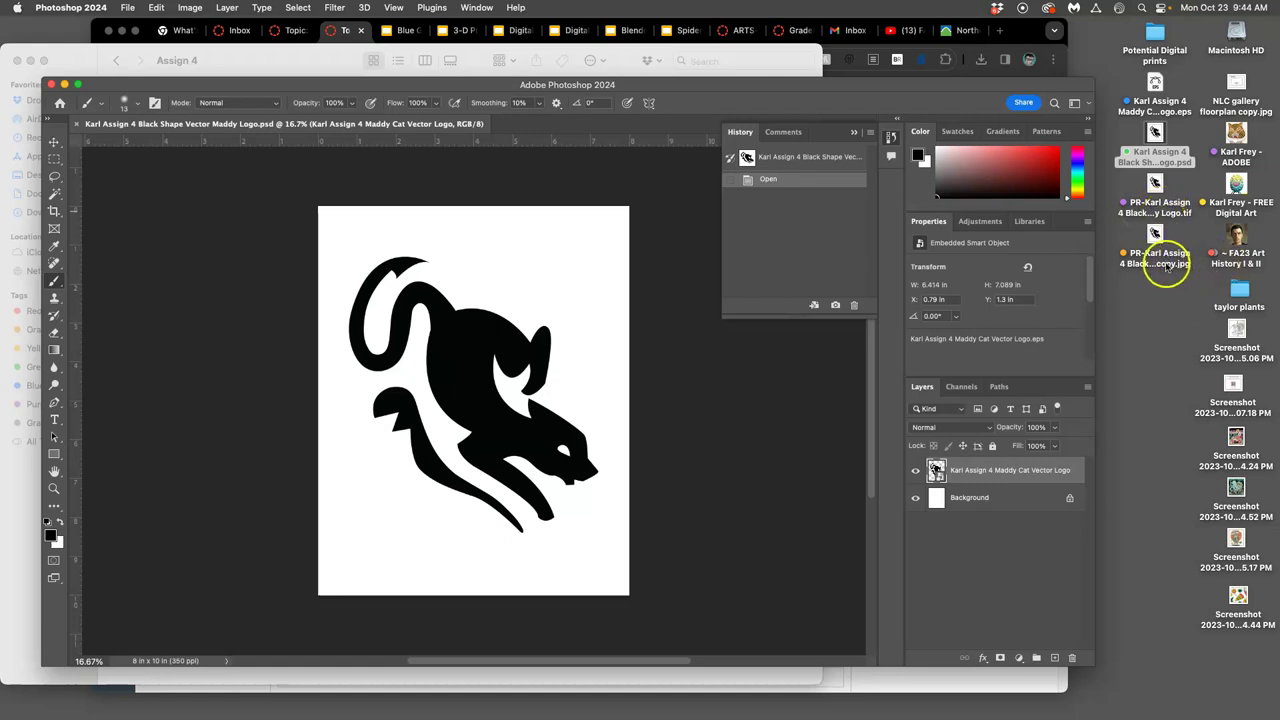
Edit the Canvas discussion post and delete the old final logo image
{"action": "left_click", "coordinate": [1049, 58]}
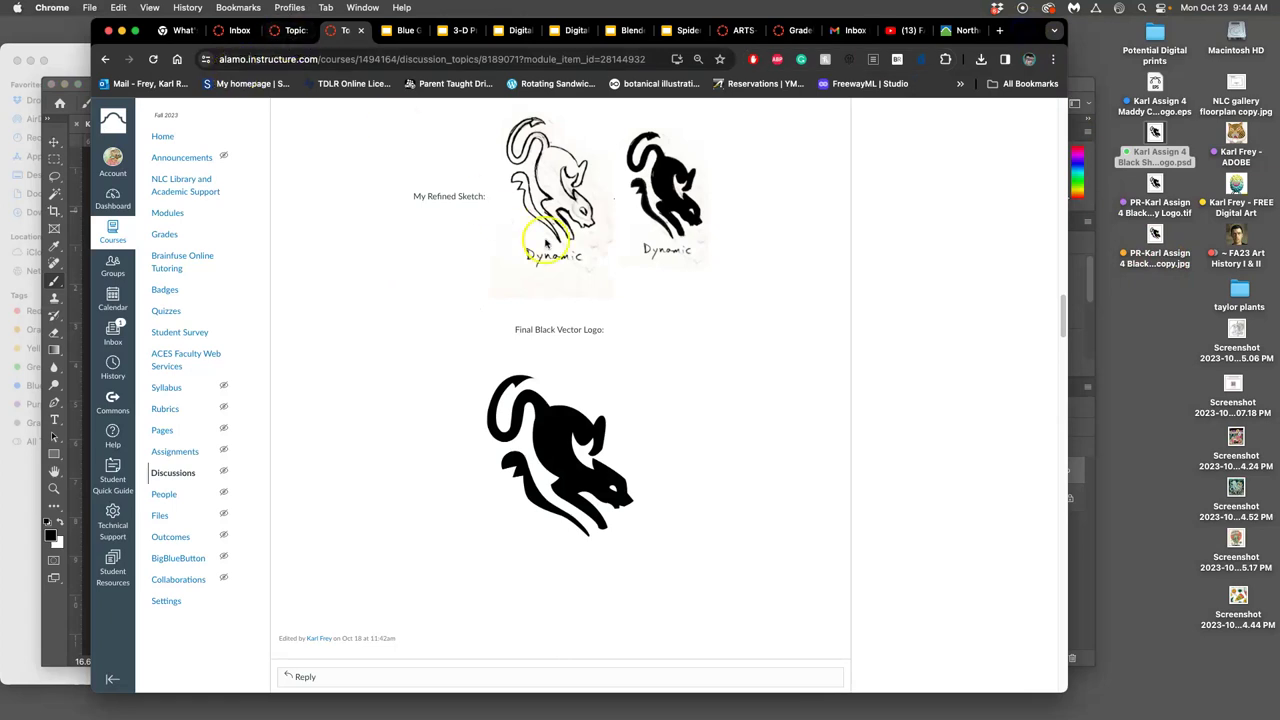
{"action": "scroll", "coordinate": [605, 258], "scroll_direction": "up", "scroll_amount": 10}
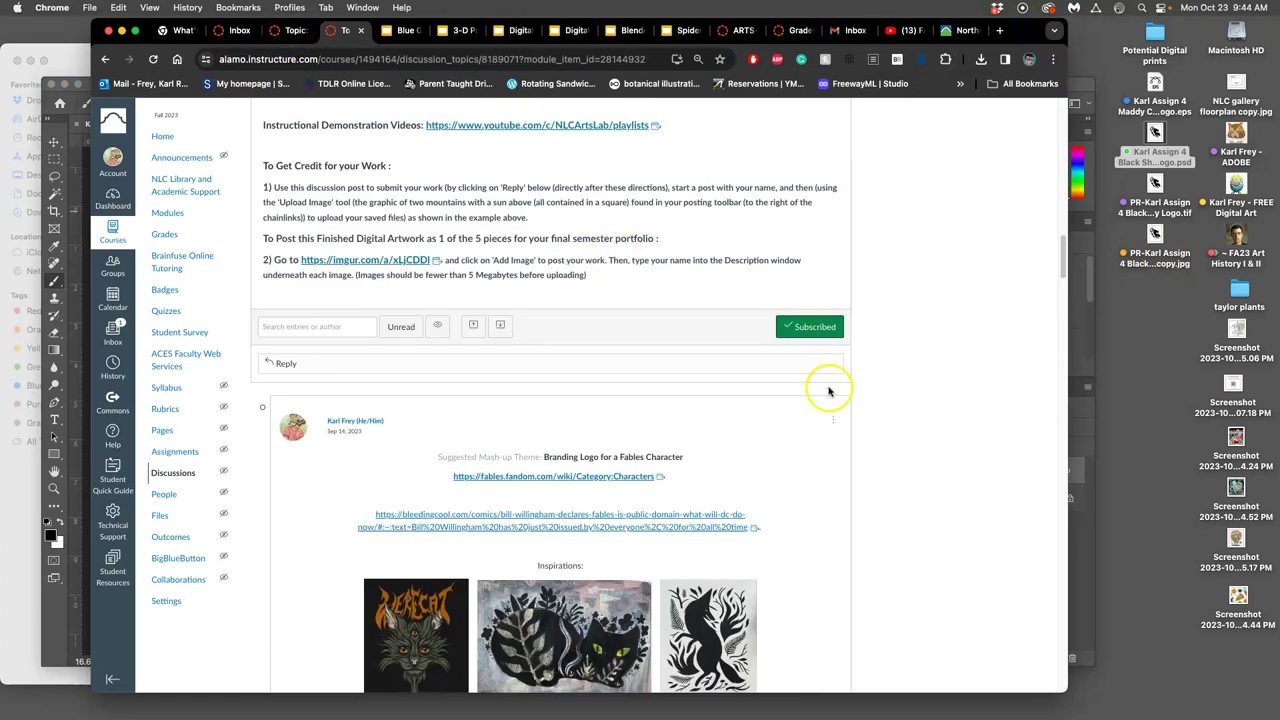
{"action": "left_click", "coordinate": [833, 420]}
{"action": "left_click", "coordinate": [790, 469]}
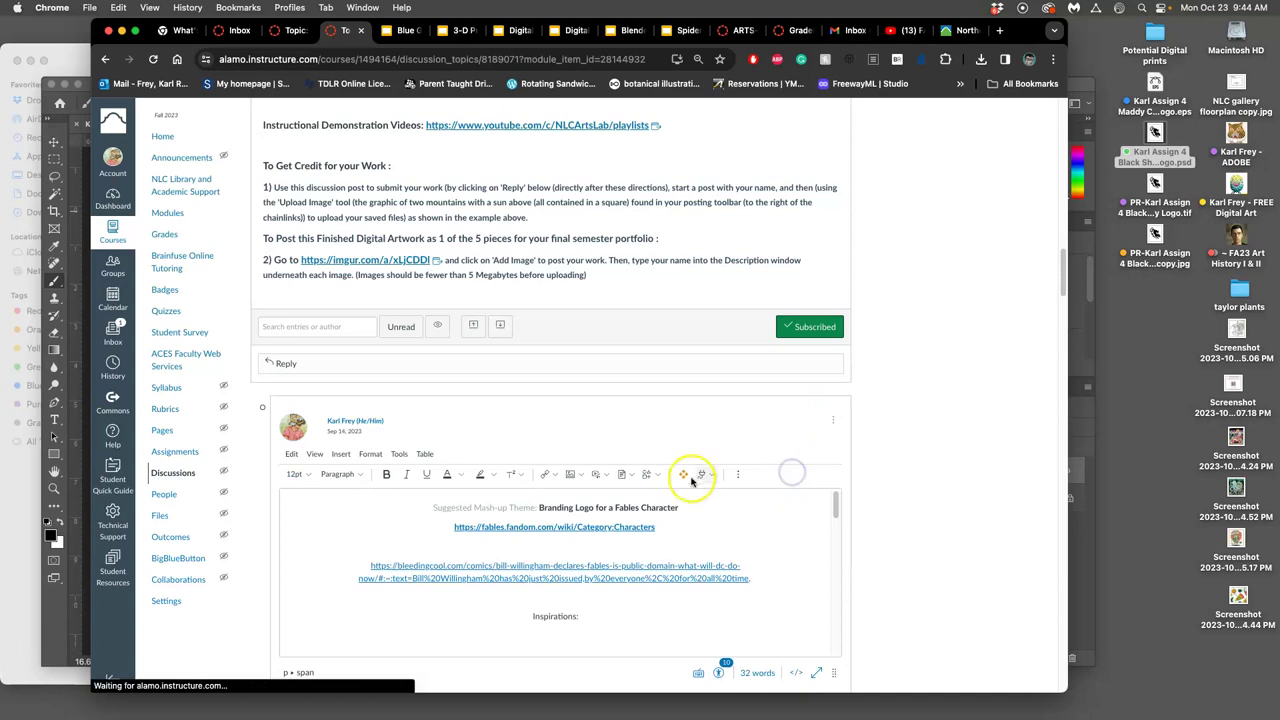
{"action": "scroll", "coordinate": [694, 480], "scroll_direction": "down", "scroll_amount": 10}
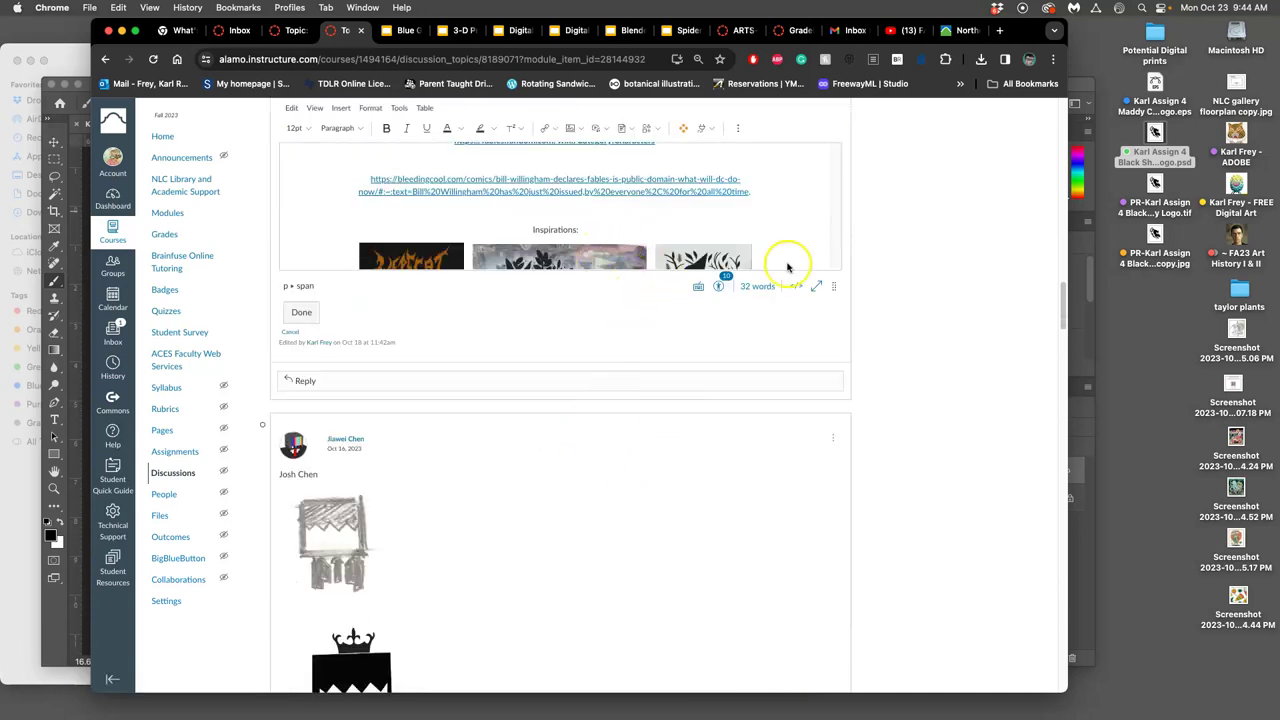
{"action": "left_click_drag", "start_coordinate": [832, 287], "coordinate": [833, 547]}
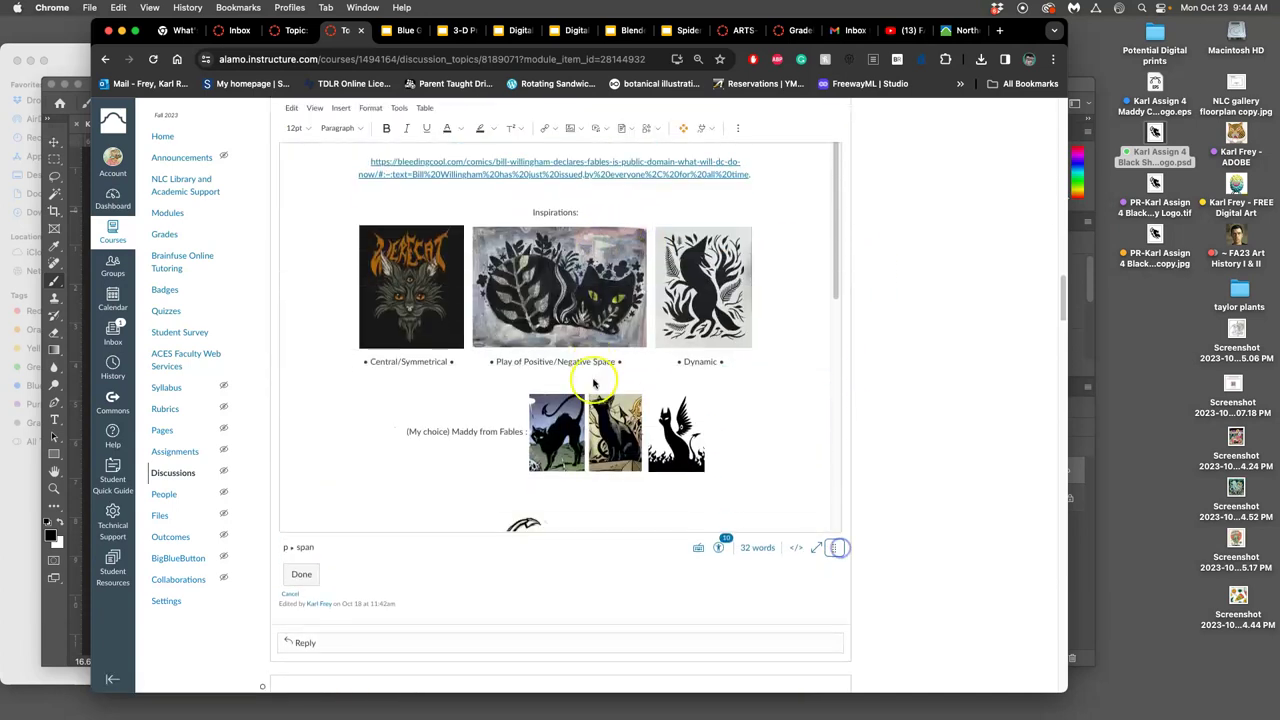
{"action": "scroll", "coordinate": [594, 371], "scroll_direction": "down", "scroll_amount": 5}
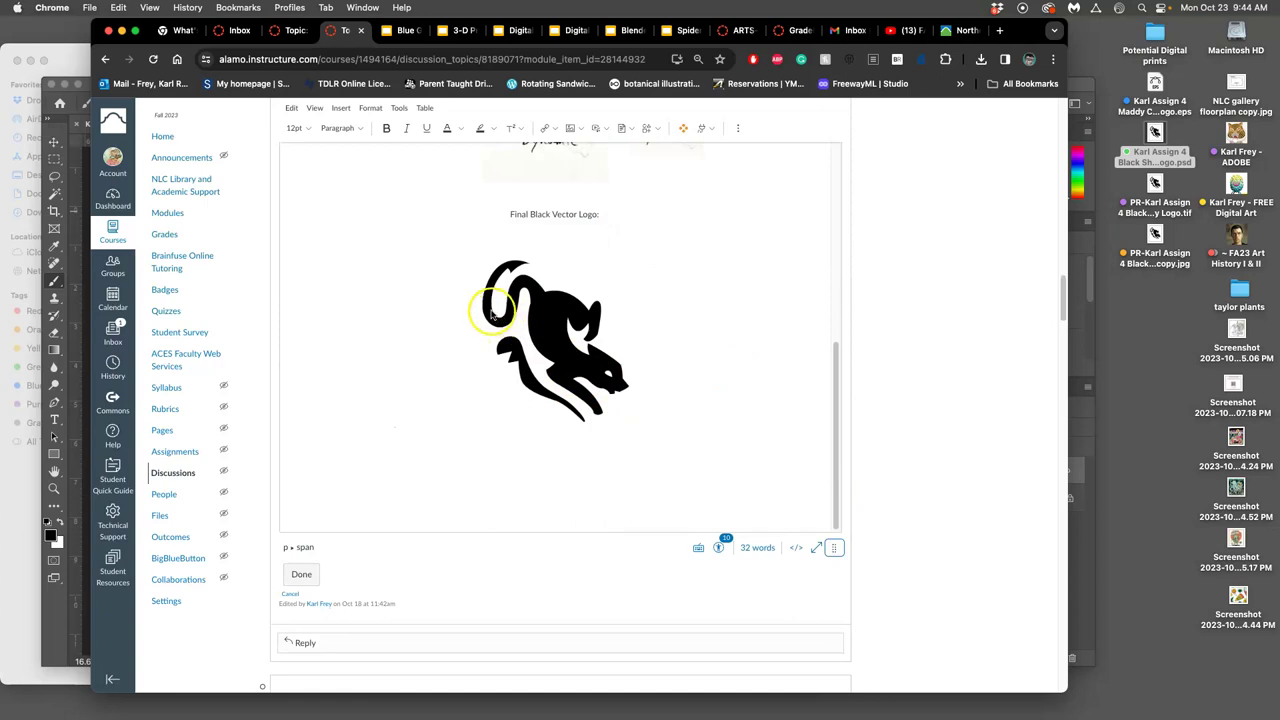
{"action": "left_click", "coordinate": [590, 358]}
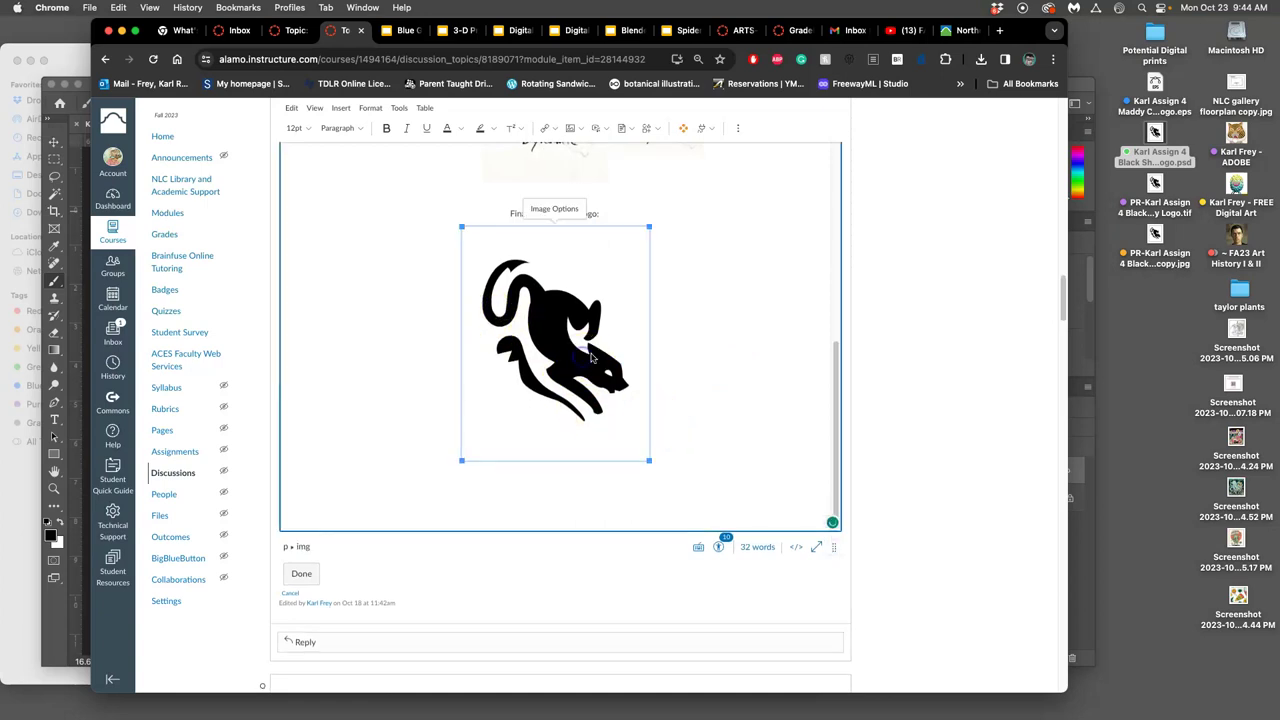
{"action": "key", "text": "Delete"}
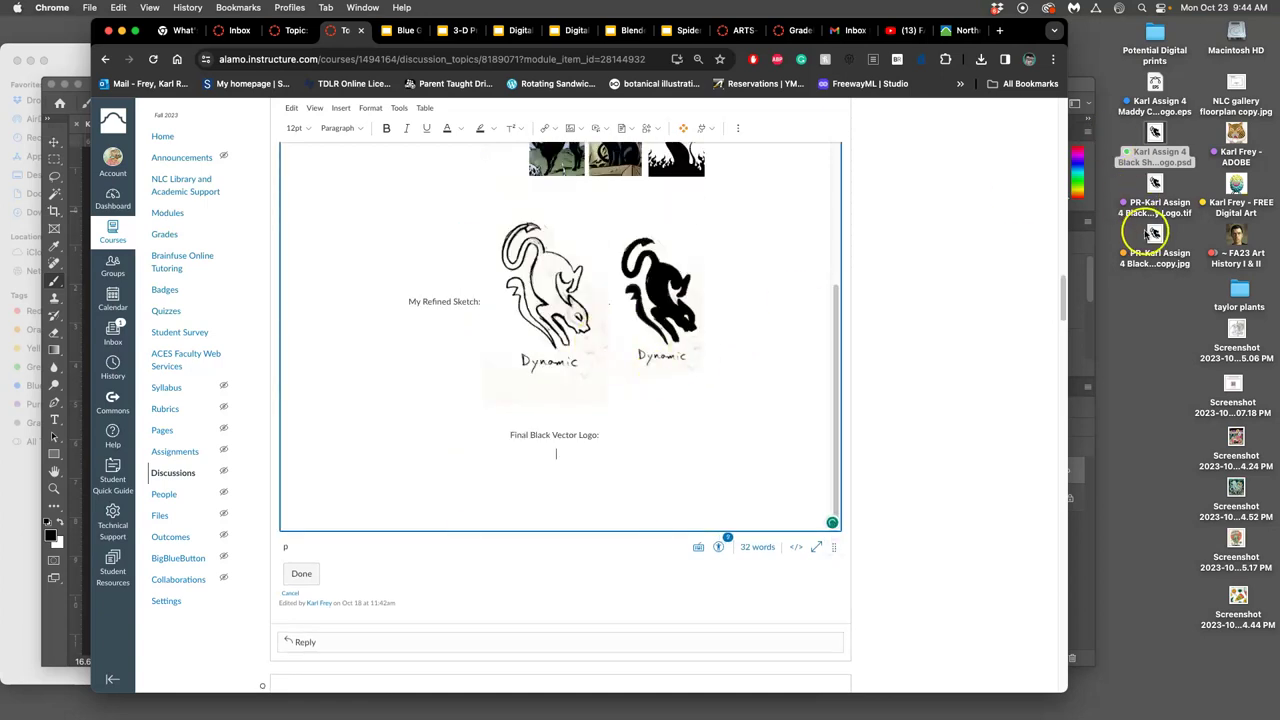
Insert the PR- JPEG logo copy under "Final Black Vector Logo:" and resize it smaller
{"action": "left_click_drag", "start_coordinate": [1150, 230], "coordinate": [590, 455]}
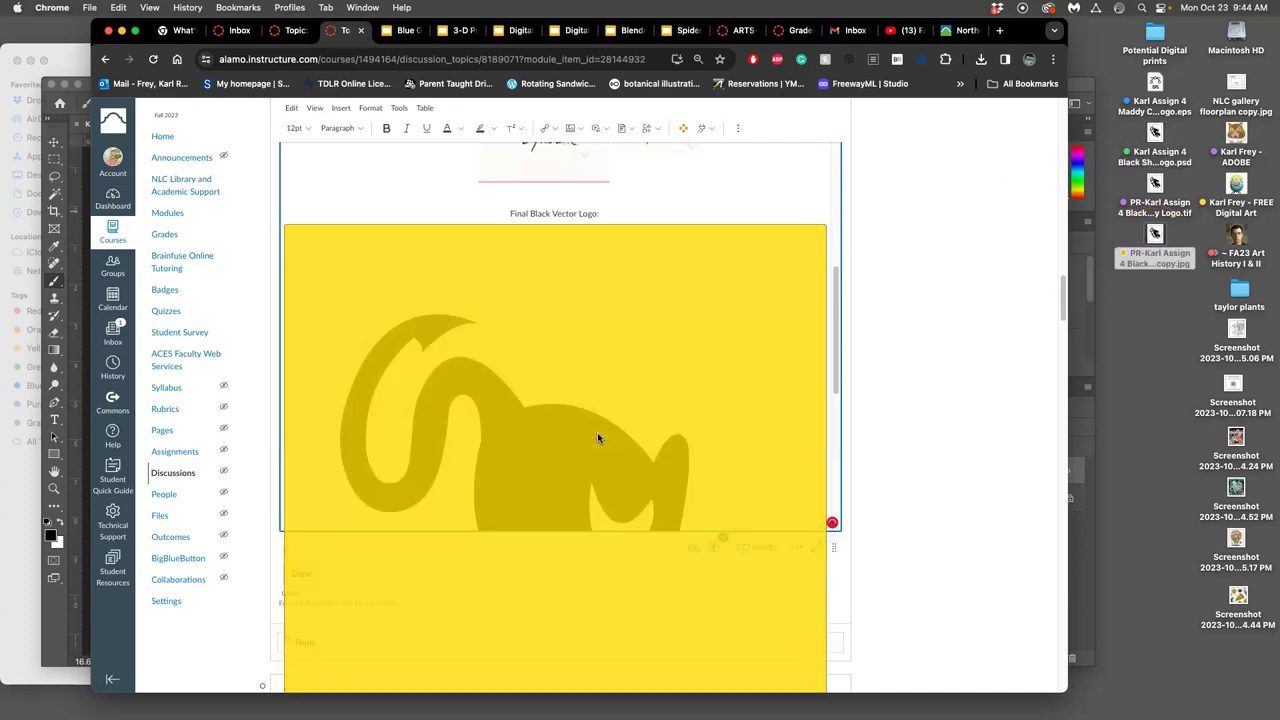
{"action": "left_click", "coordinate": [595, 407]}
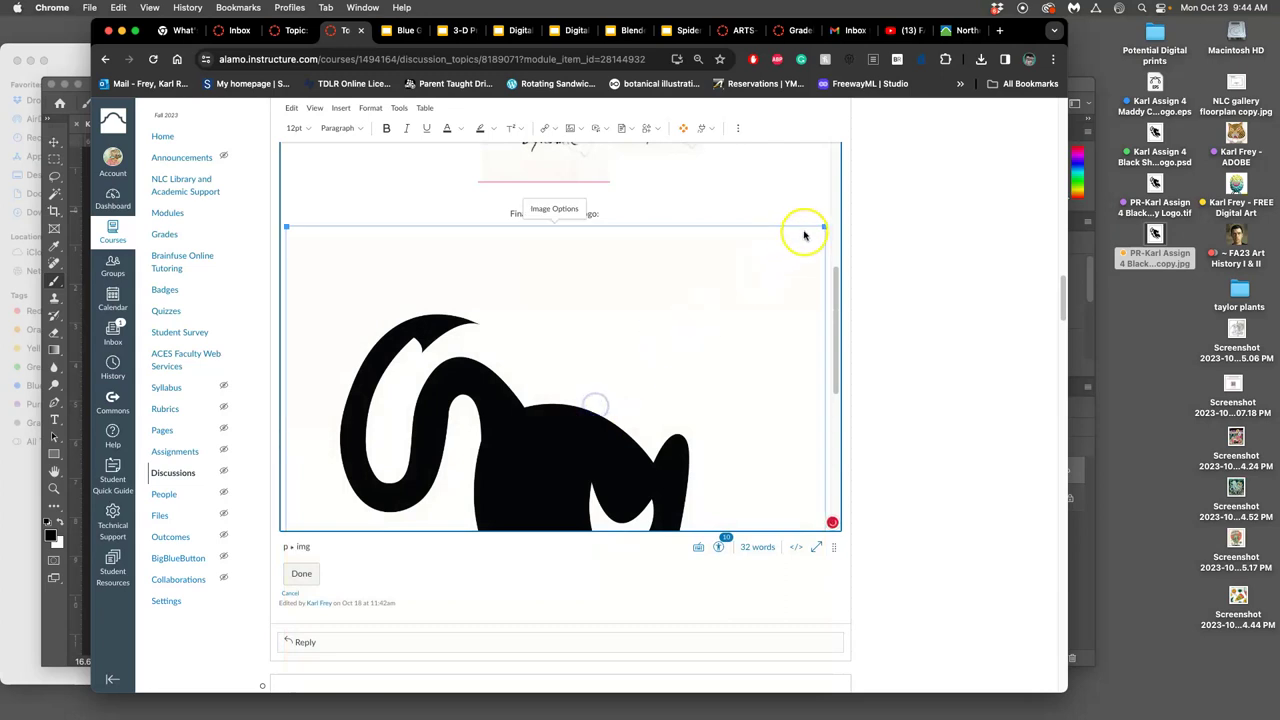
{"action": "left_click_drag", "start_coordinate": [823, 225], "coordinate": [536, 302]}
{"action": "mouse_move", "coordinate": [711, 229]}
{"action": "left_mouse_down"}
{"action": "mouse_move", "coordinate": [666, 240]}
{"action": "mouse_move", "coordinate": [690, 232]}
{"action": "left_mouse_up"}
{"action": "left_click", "coordinate": [749, 234]}
{"action": "right_click", "coordinate": [1155, 88]}
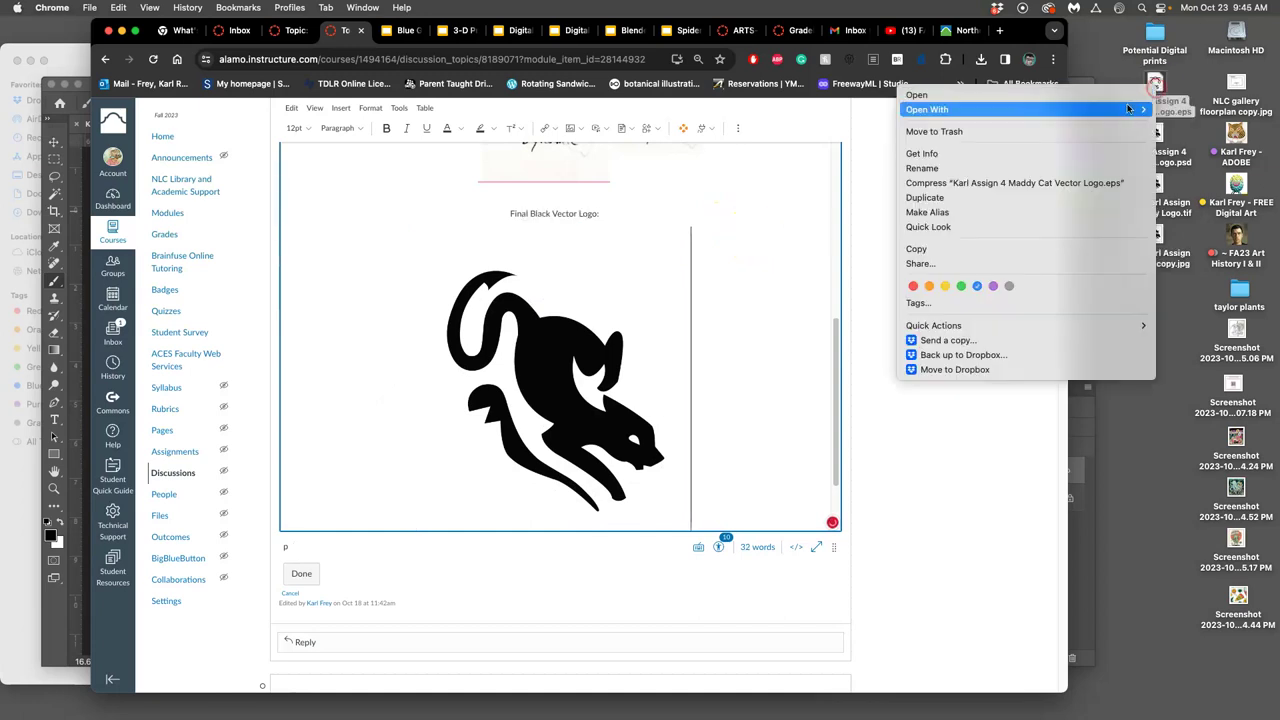
{"action": "mouse_move", "coordinate": [1145, 109]}
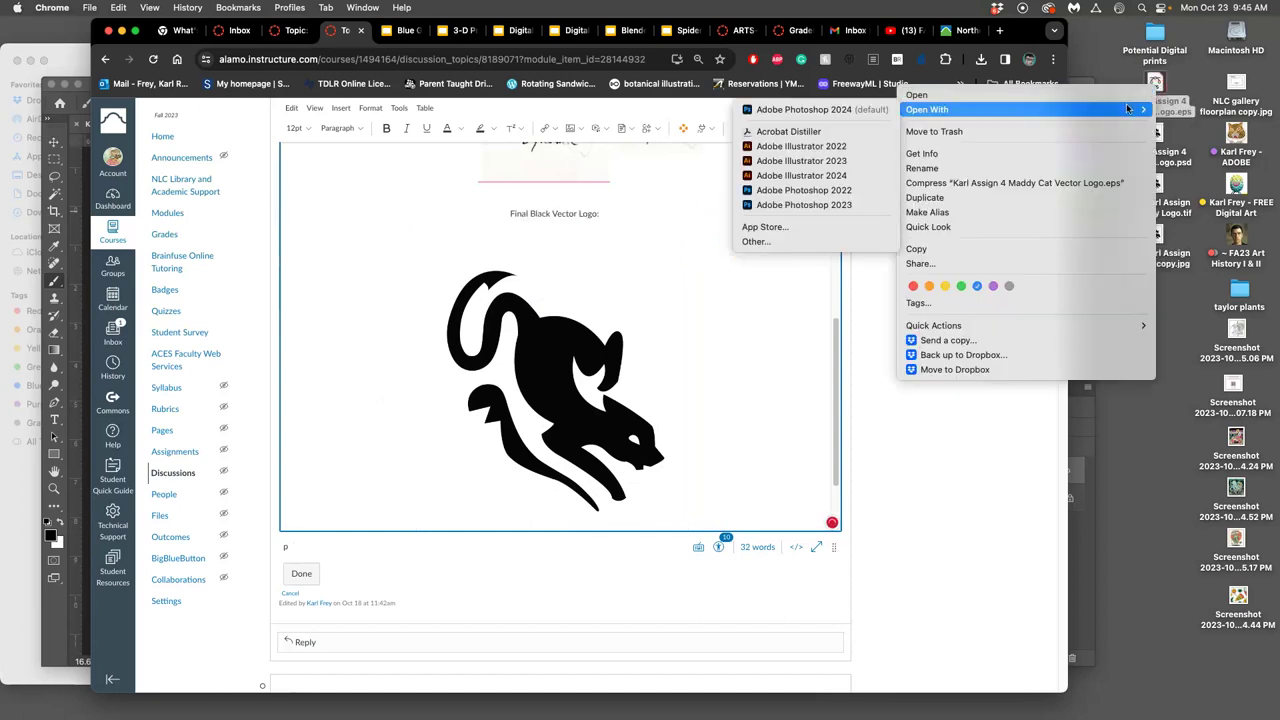
{"action": "left_click", "coordinate": [775, 242]}
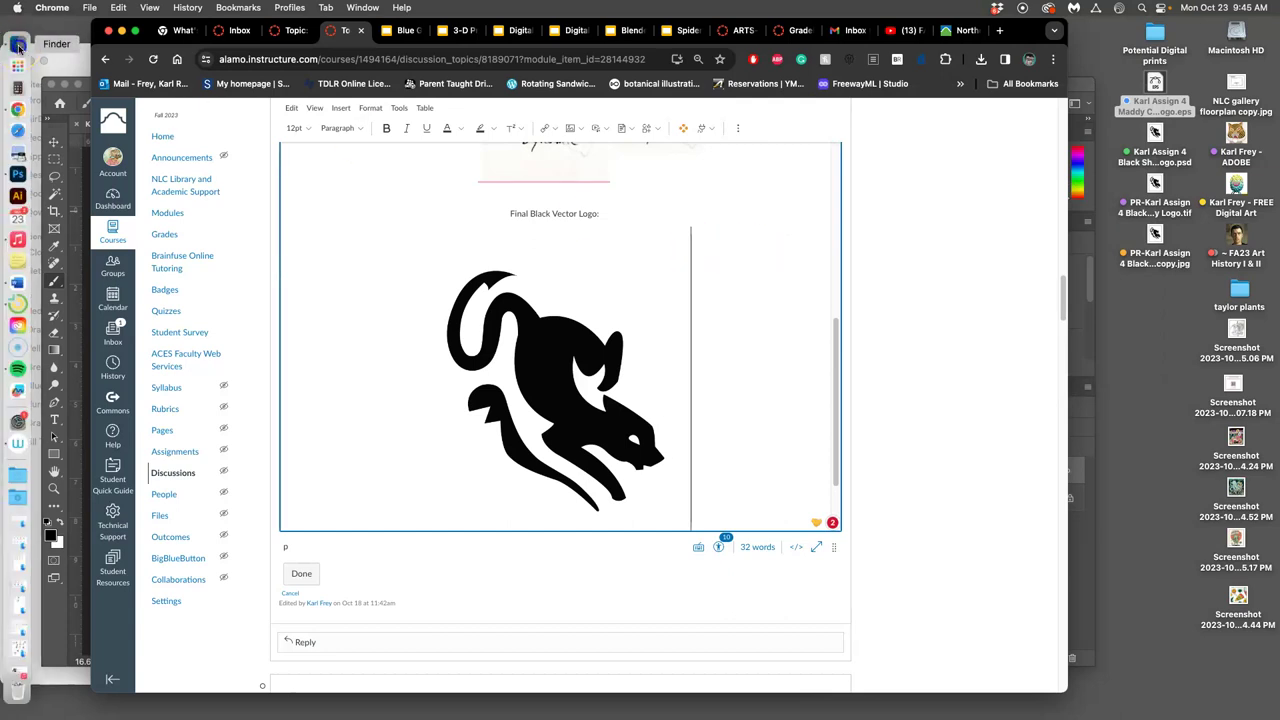
{"action": "left_click", "coordinate": [18, 45]}
{"action": "left_click", "coordinate": [834, 157]}
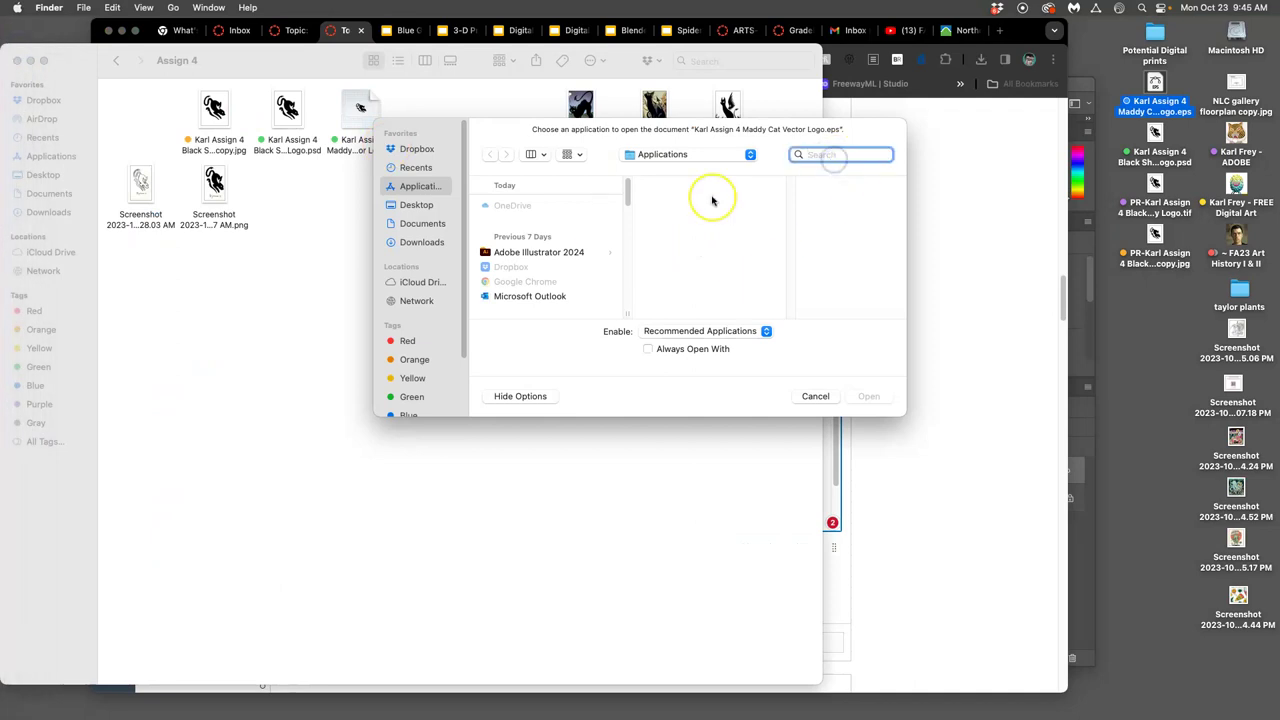
{"action": "type", "text": "preview"}
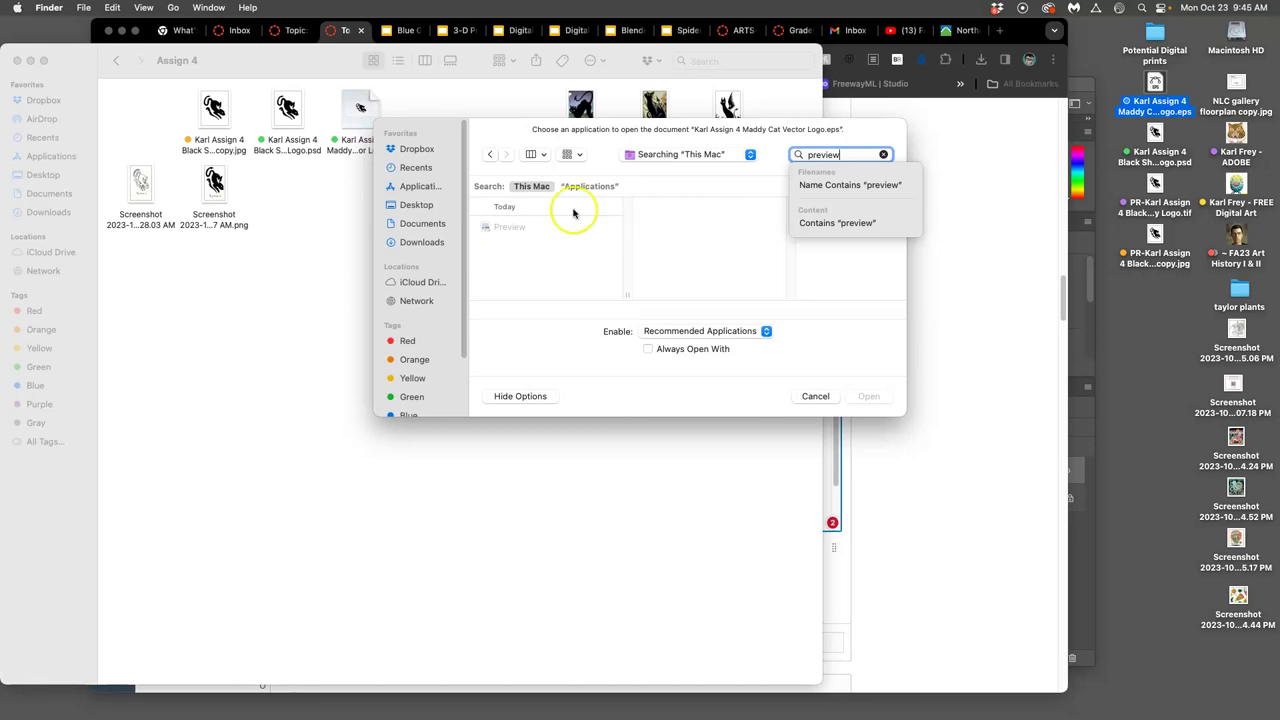
{"action": "left_click", "coordinate": [498, 229]}
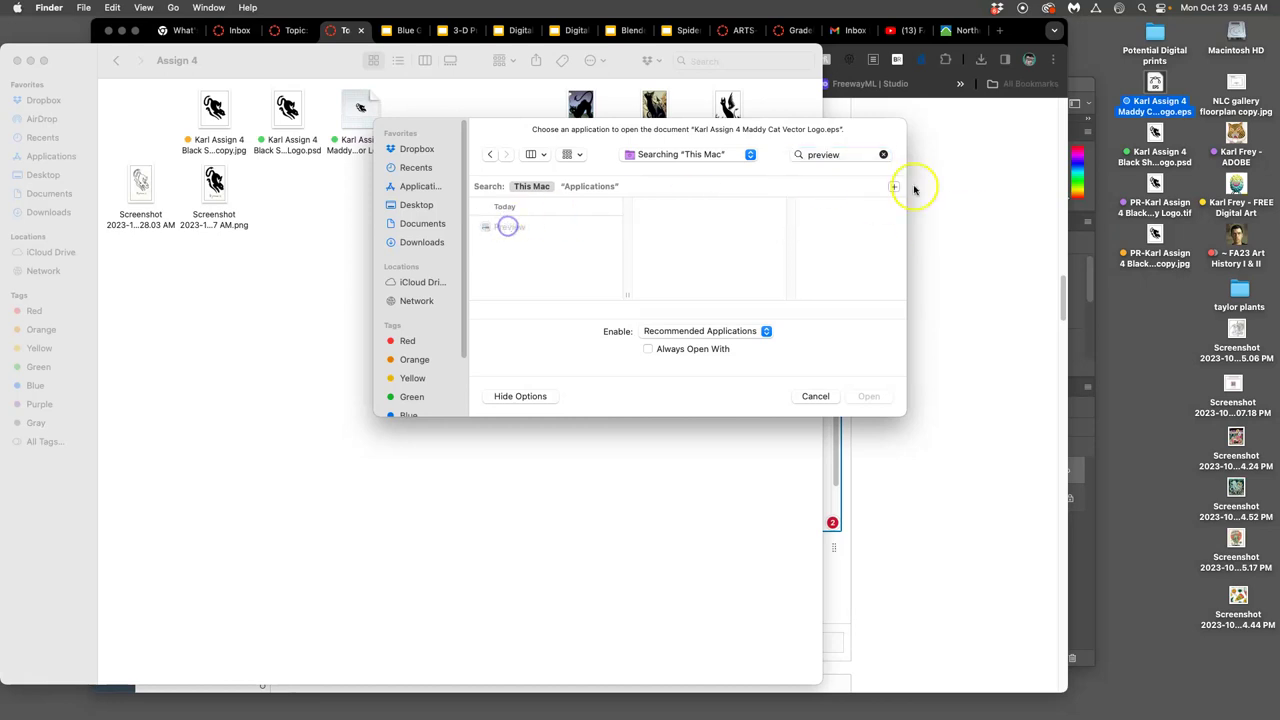
{"action": "left_click", "coordinate": [811, 397]}
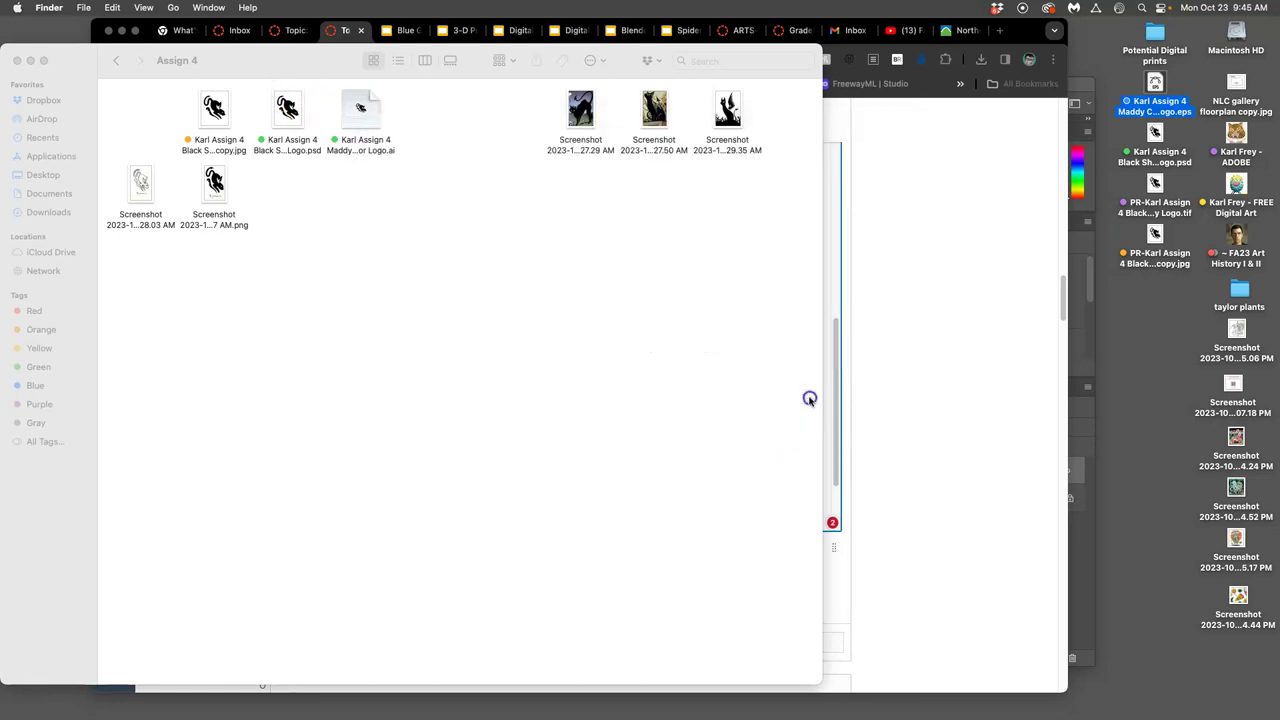
{"action": "left_click", "coordinate": [877, 260]}
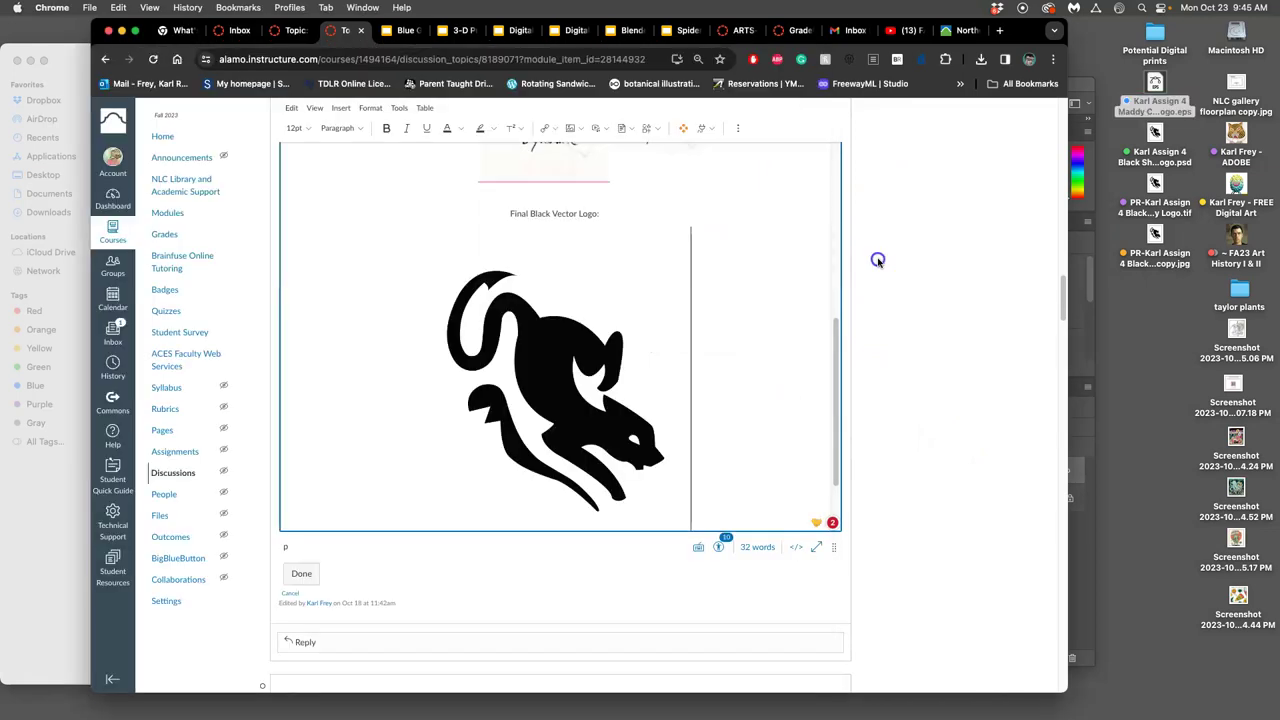
Save the post with Done, check the new logo, and reopen the logo PSD in Photoshop
{"action": "left_click", "coordinate": [300, 574]}
{"action": "scroll", "coordinate": [590, 430], "scroll_direction": "down", "scroll_amount": 10}
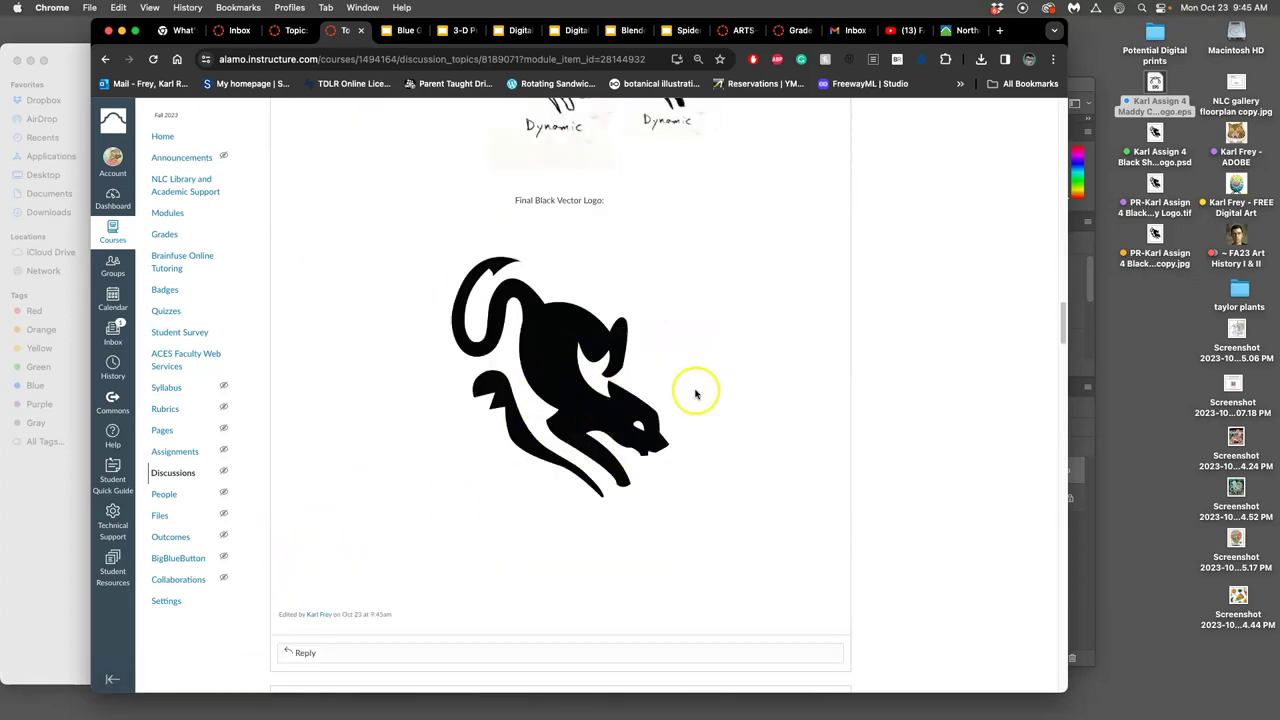
{"action": "scroll", "coordinate": [693, 394], "scroll_direction": "up", "scroll_amount": 2}
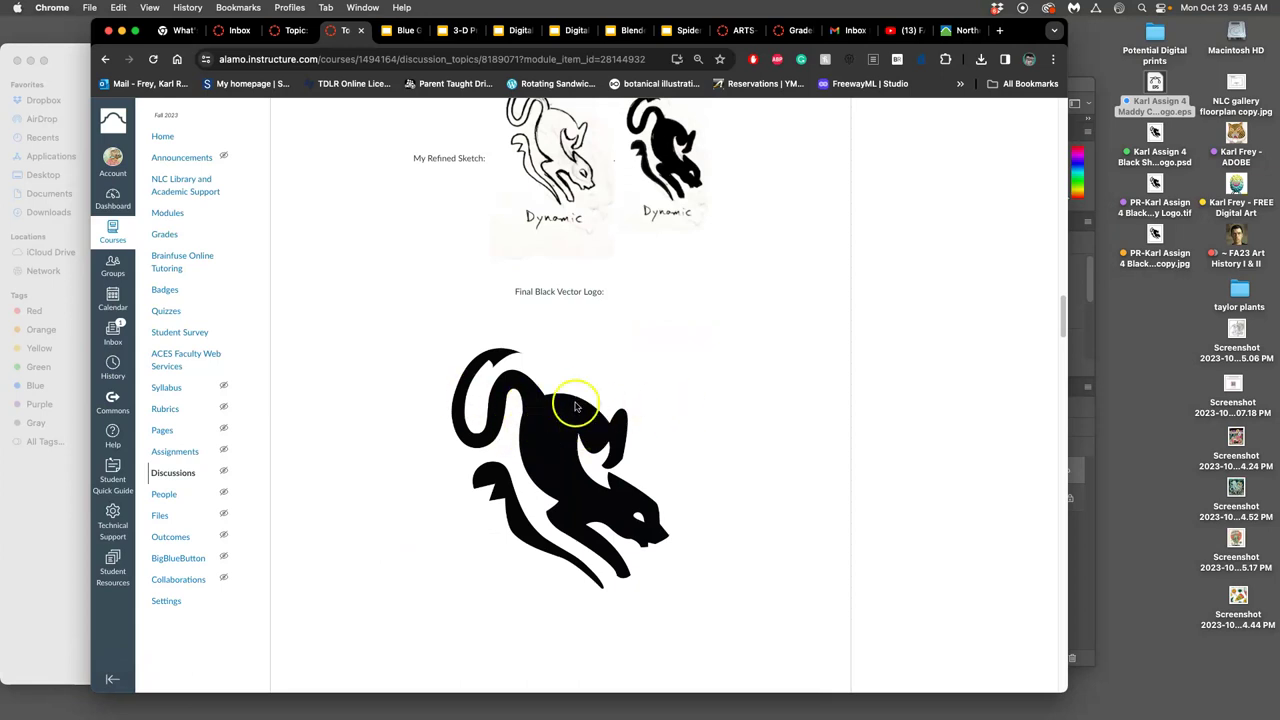
{"action": "double_click", "coordinate": [1155, 135]}
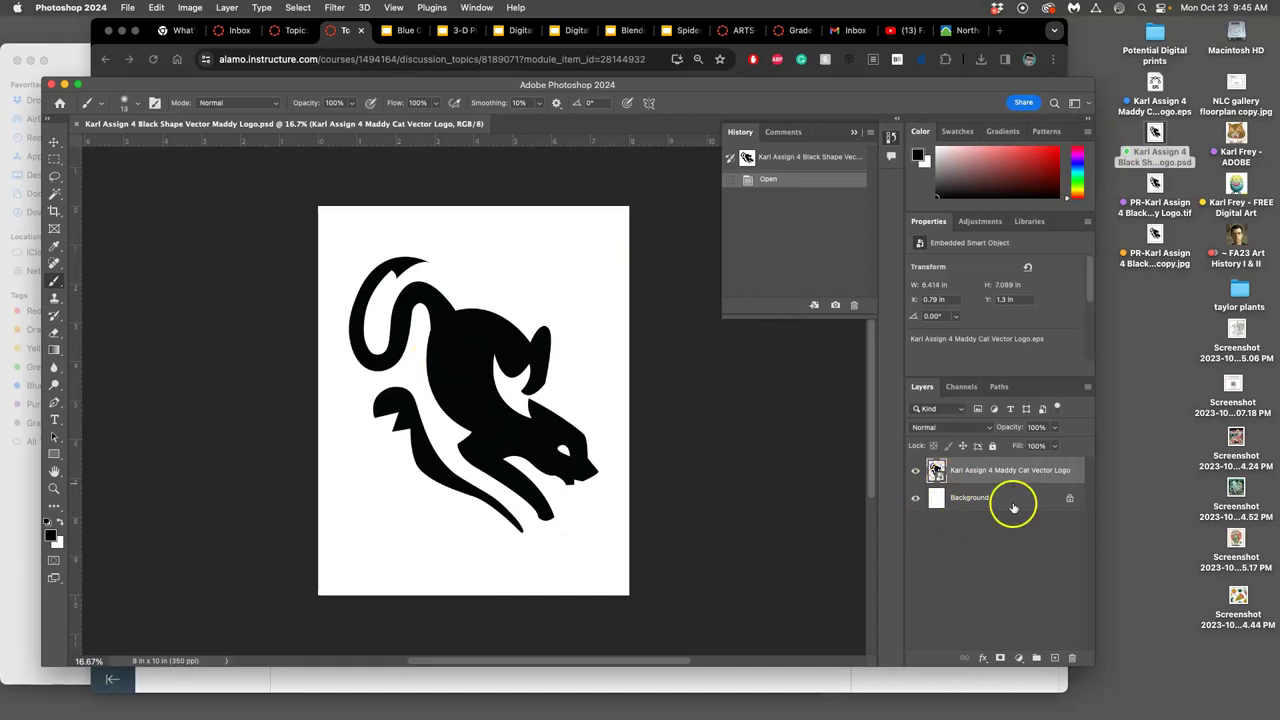
Duplicate the cat logo layer with Cmd+J and open the copy's Layer Style dialog
{"action": "left_click", "coordinate": [916, 472]}
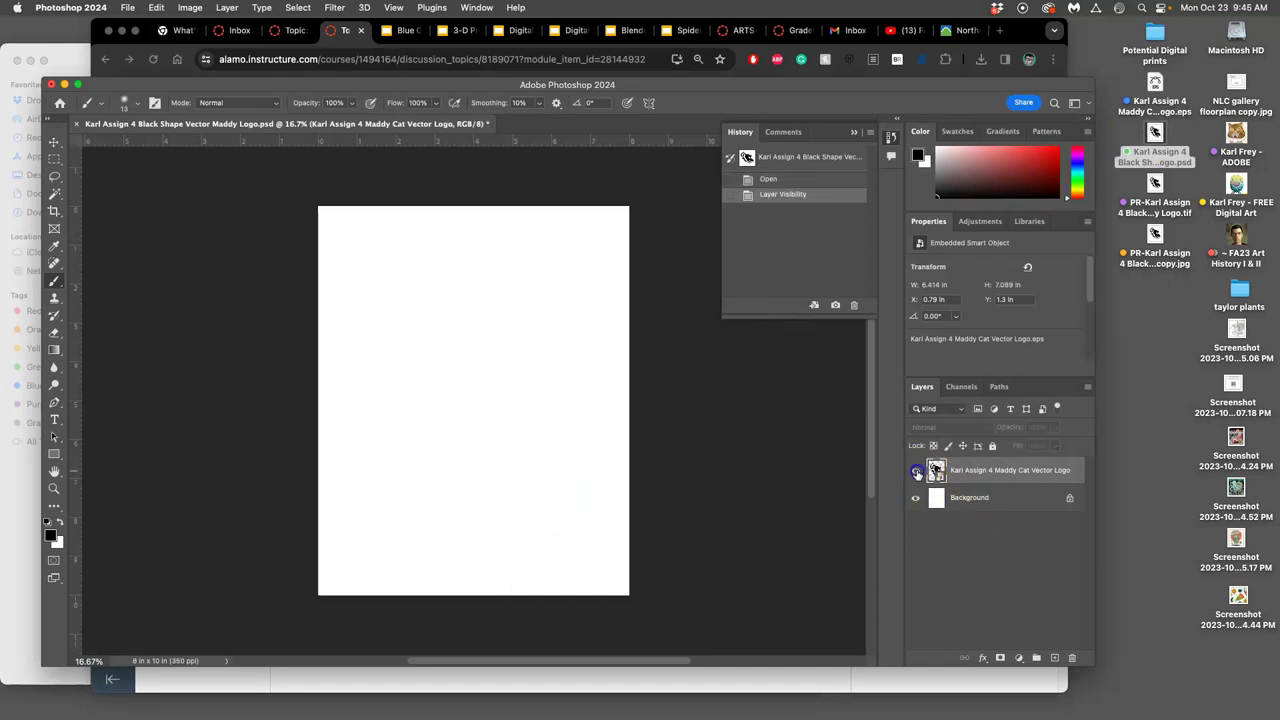
{"action": "left_click", "coordinate": [916, 471]}
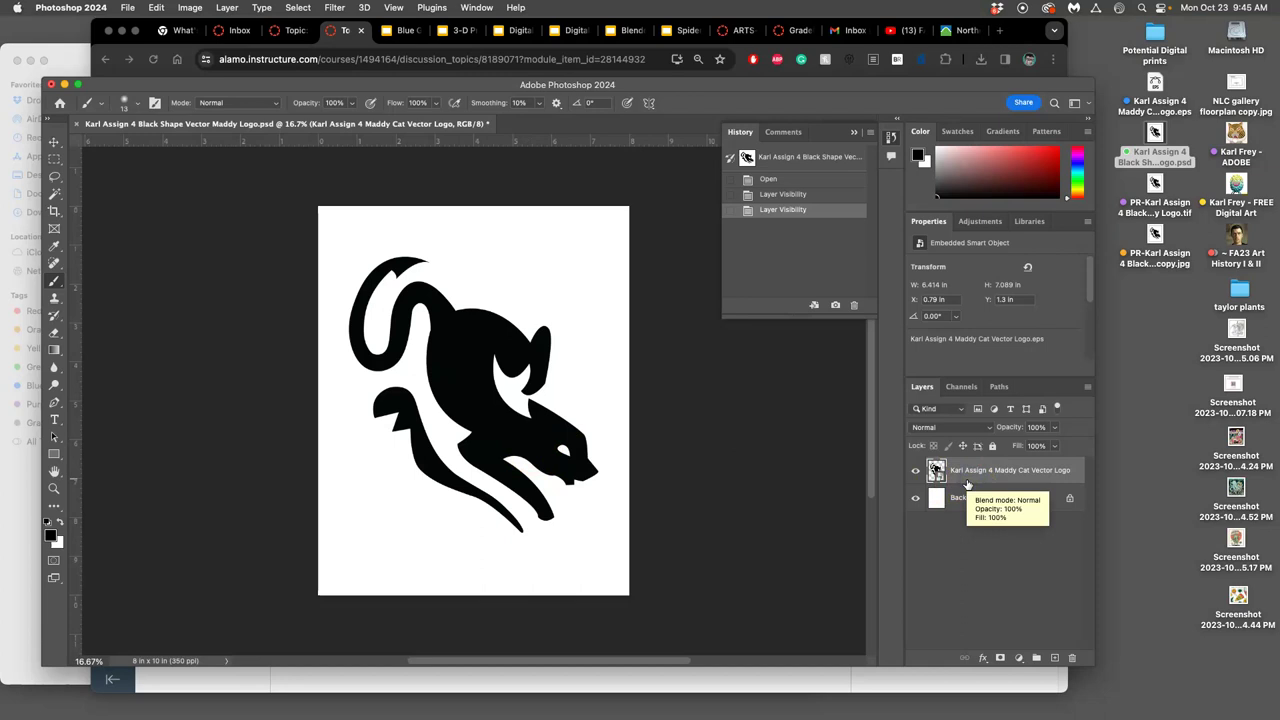
{"action": "key", "text": "cmd+j"}
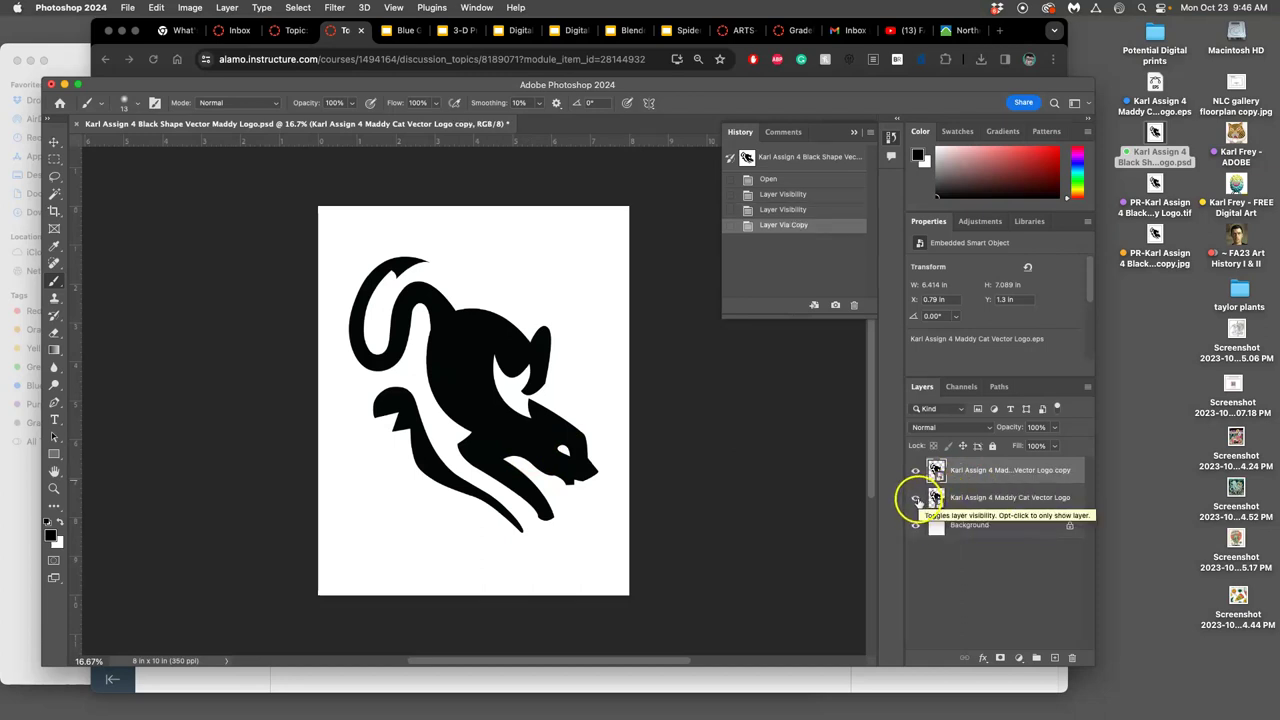
{"action": "double_click", "coordinate": [968, 479]}
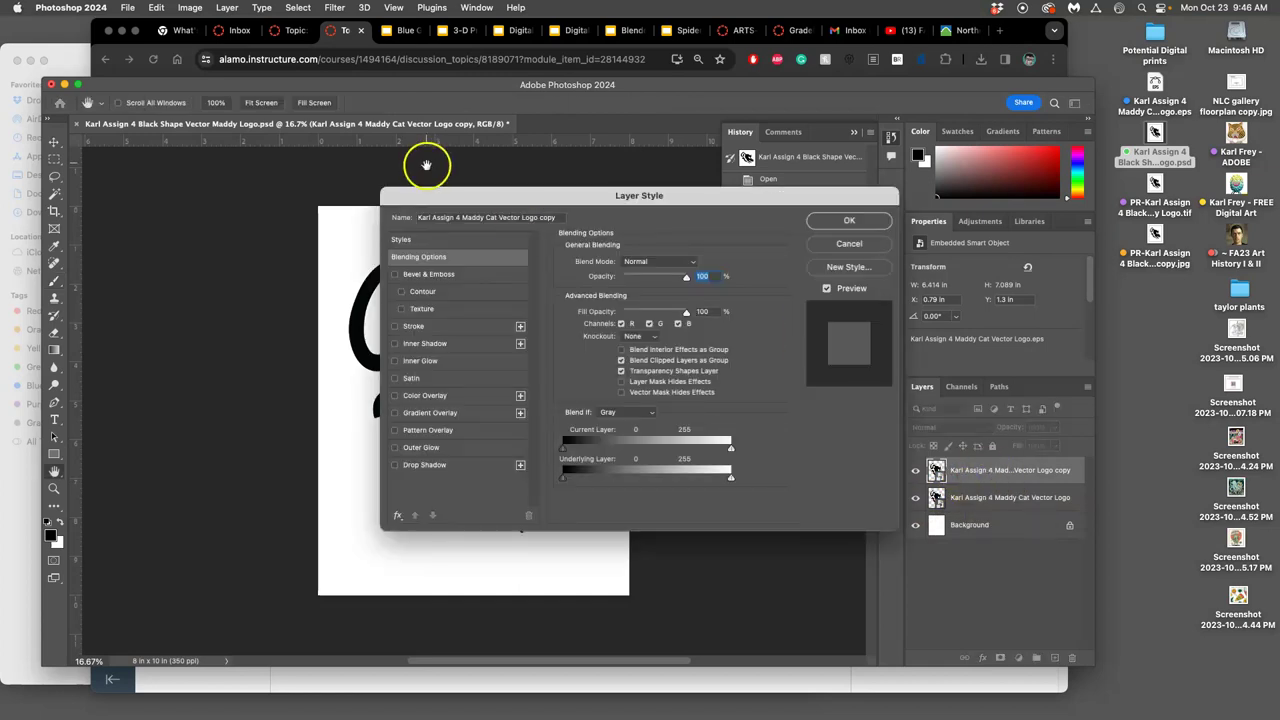
{"action": "left_click_drag", "start_coordinate": [567, 196], "coordinate": [837, 88]}
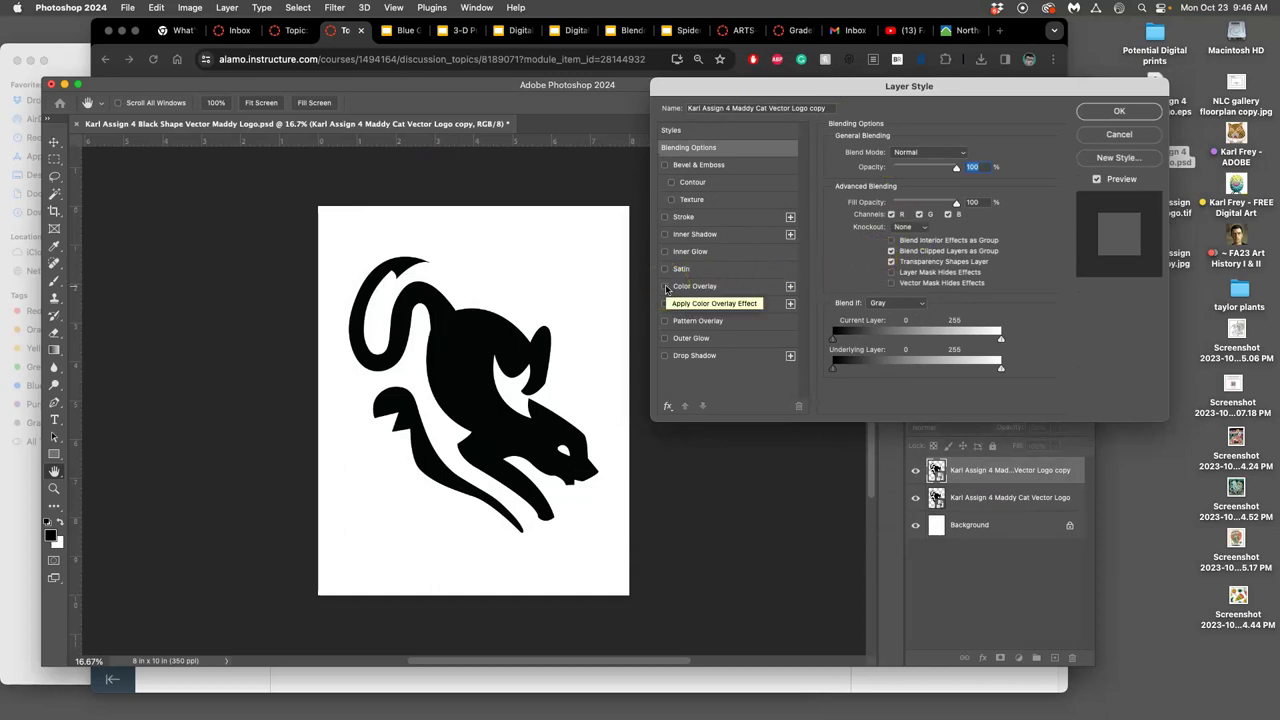
Cancel Layer Style and search Google in a new Chrome tab for 'black cat logo'
{"action": "left_click", "coordinate": [838, 118]}
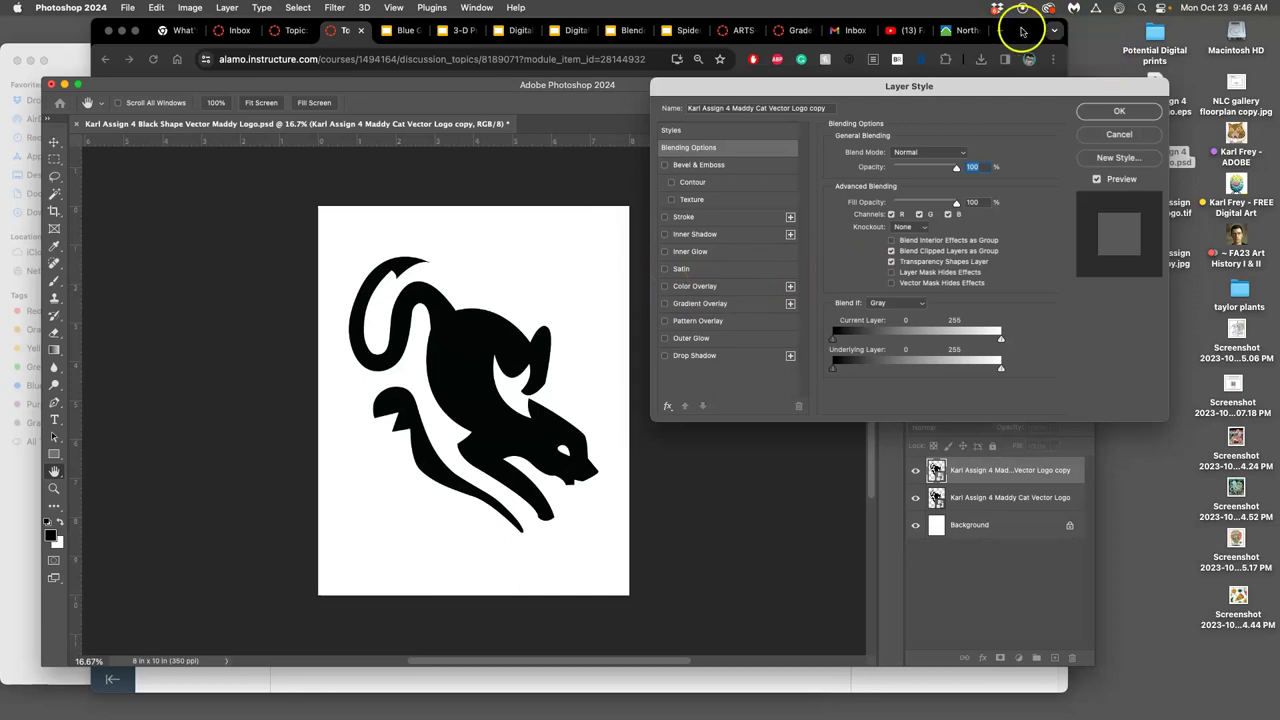
{"action": "left_click", "coordinate": [1099, 134]}
{"action": "left_click", "coordinate": [1010, 30]}
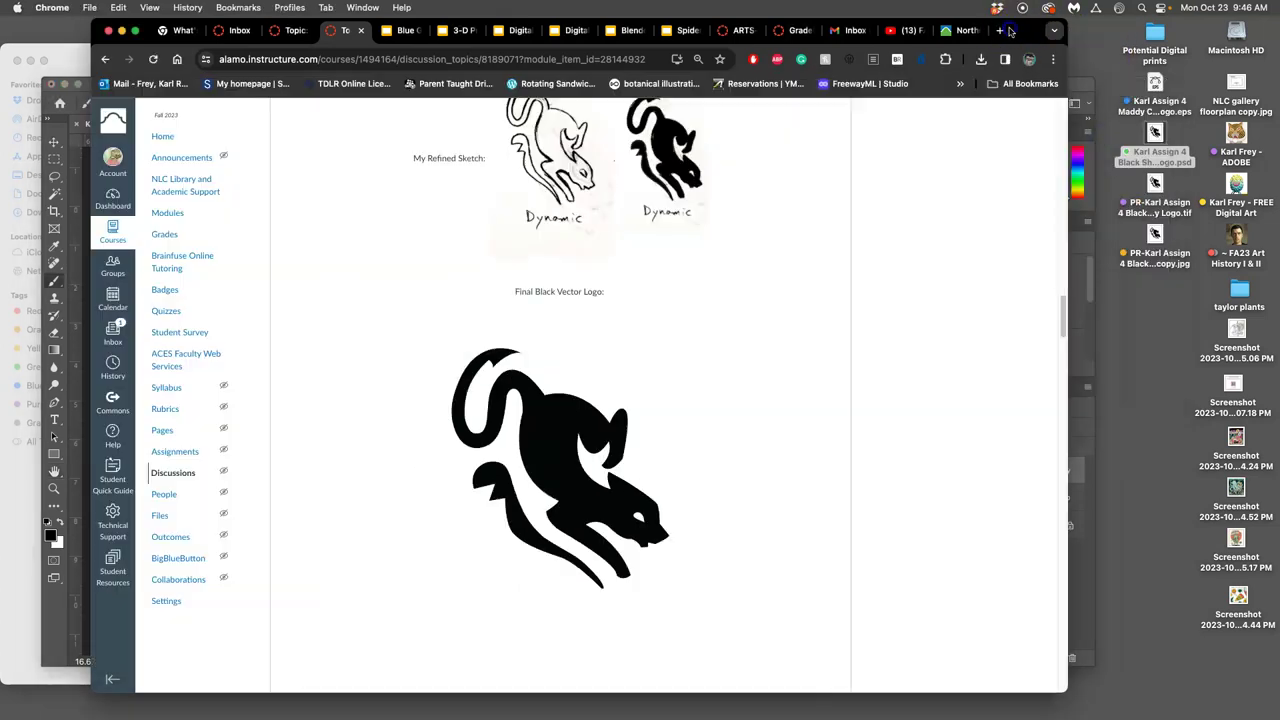
{"action": "left_click", "coordinate": [1002, 32]}
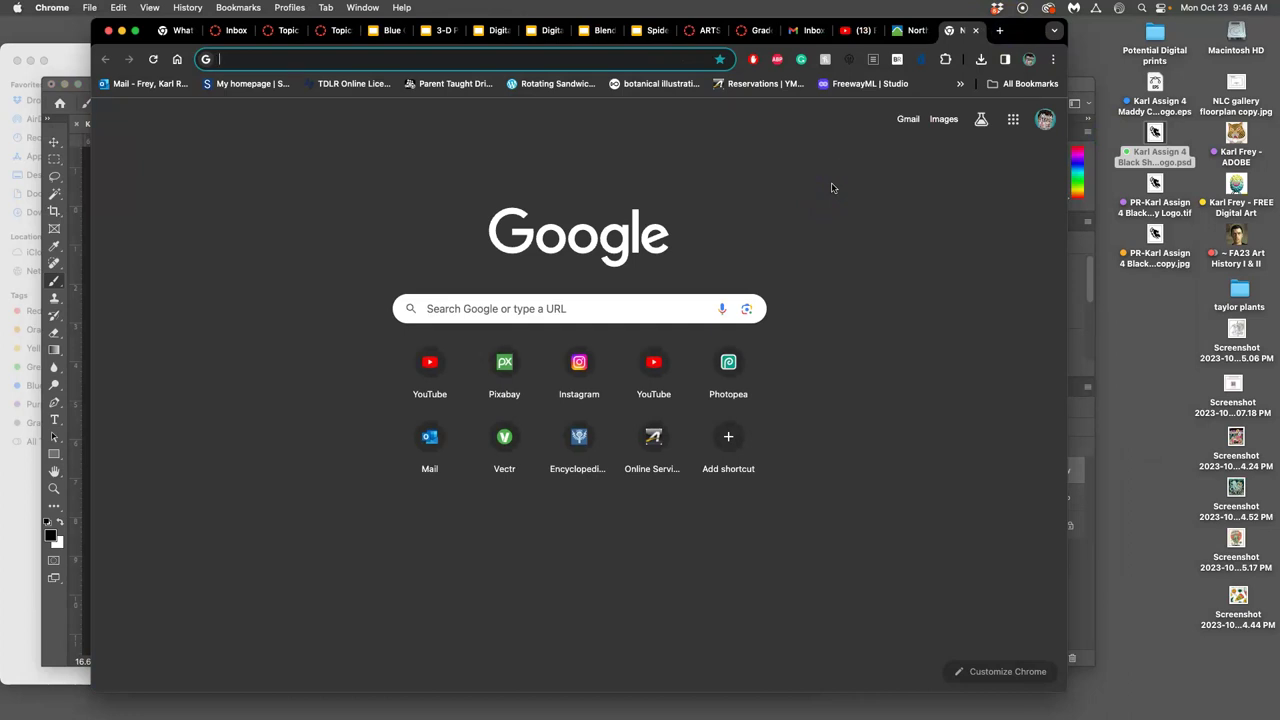
{"action": "type", "text": "black cat"}
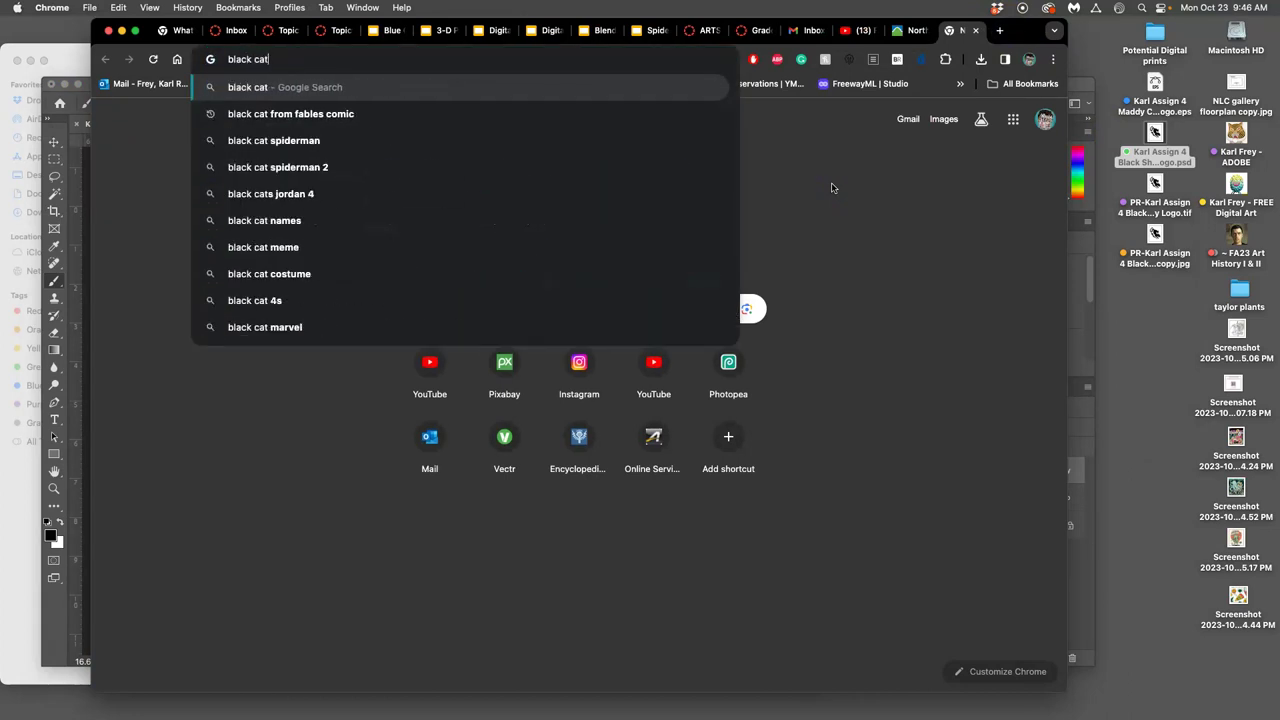
{"action": "type", "text": " logo"}
{"action": "key", "text": "Return"}
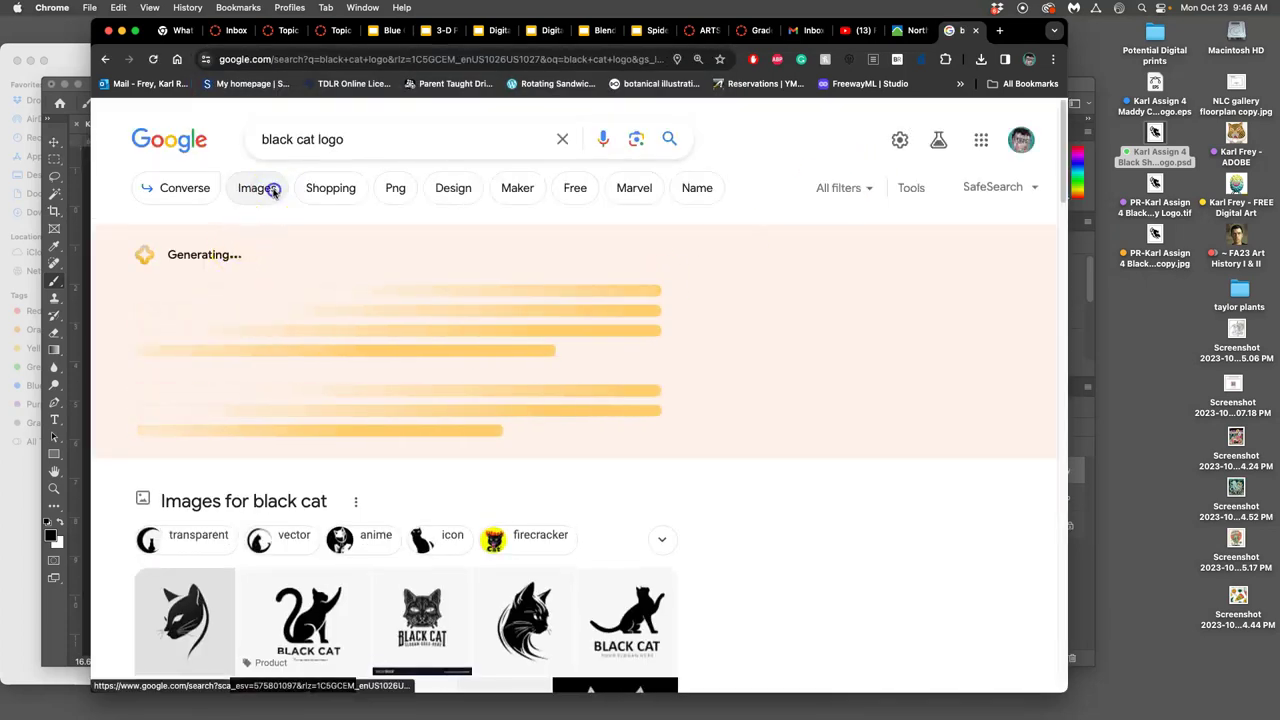
Switch to image results and save the Black Cat Fireworks image to the Desktop as images.jpg
{"action": "left_click", "coordinate": [262, 189]}
{"action": "scroll", "coordinate": [588, 380], "scroll_direction": "down", "scroll_amount": 2}
{"action": "scroll", "coordinate": [588, 380], "scroll_direction": "down", "scroll_amount": 10}
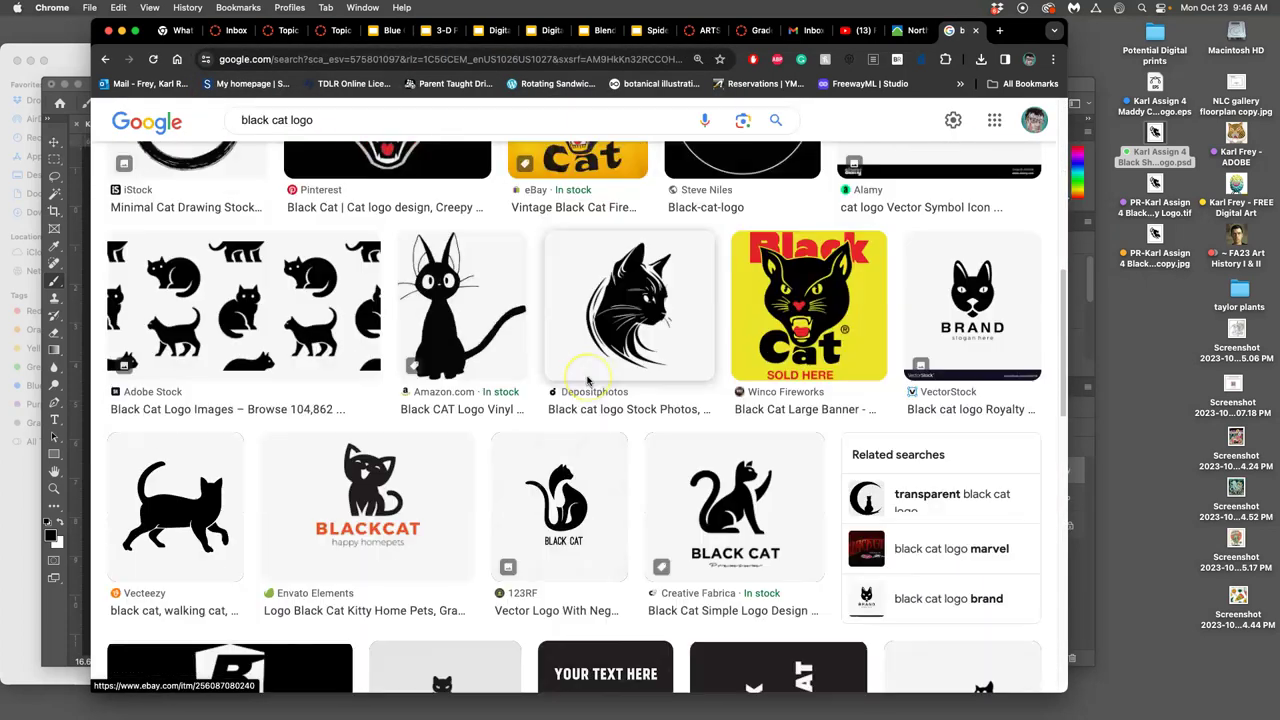
{"action": "scroll", "coordinate": [589, 381], "scroll_direction": "down", "scroll_amount": 3}
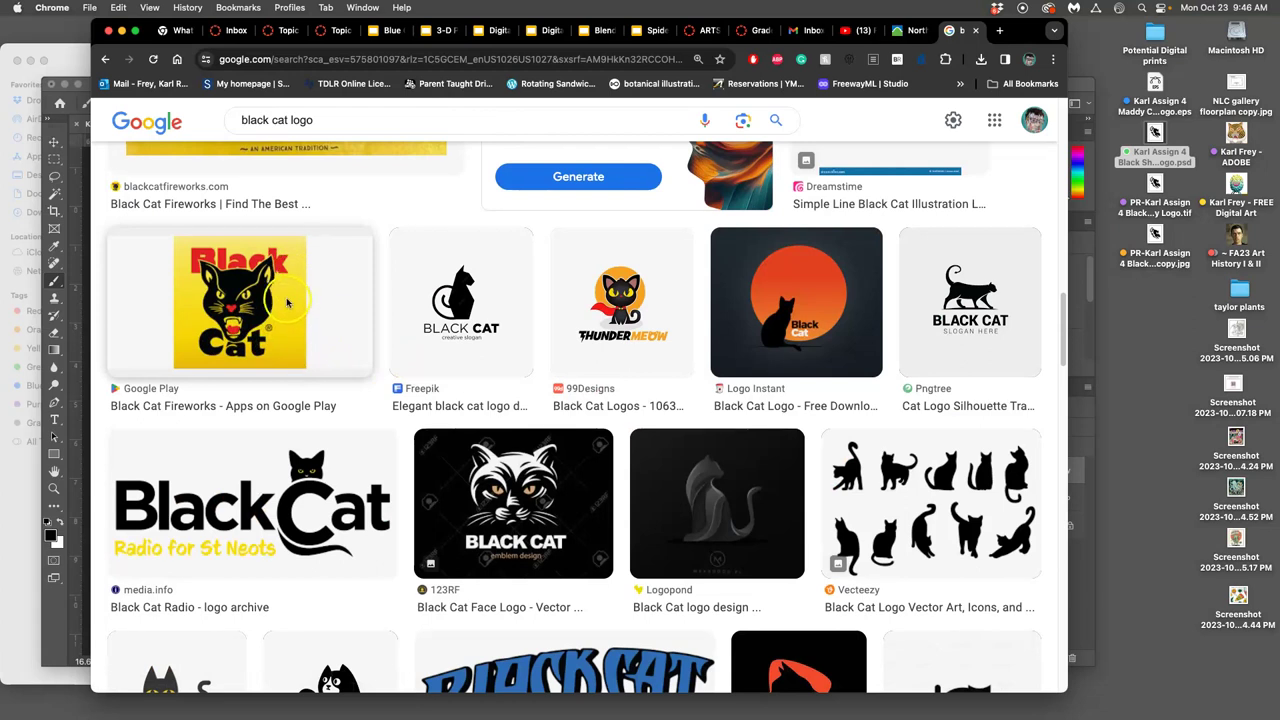
{"action": "scroll", "coordinate": [395, 348], "scroll_direction": "down", "scroll_amount": 5}
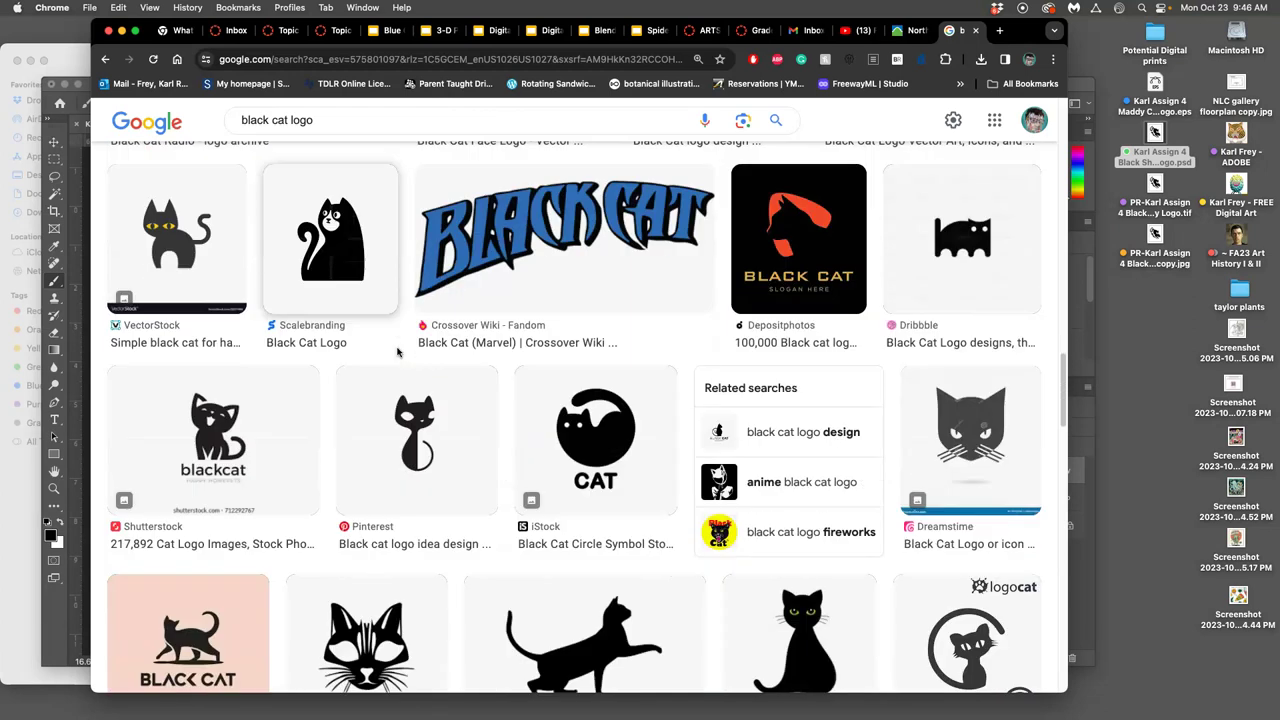
{"action": "scroll", "coordinate": [623, 349], "scroll_direction": "down", "scroll_amount": 8}
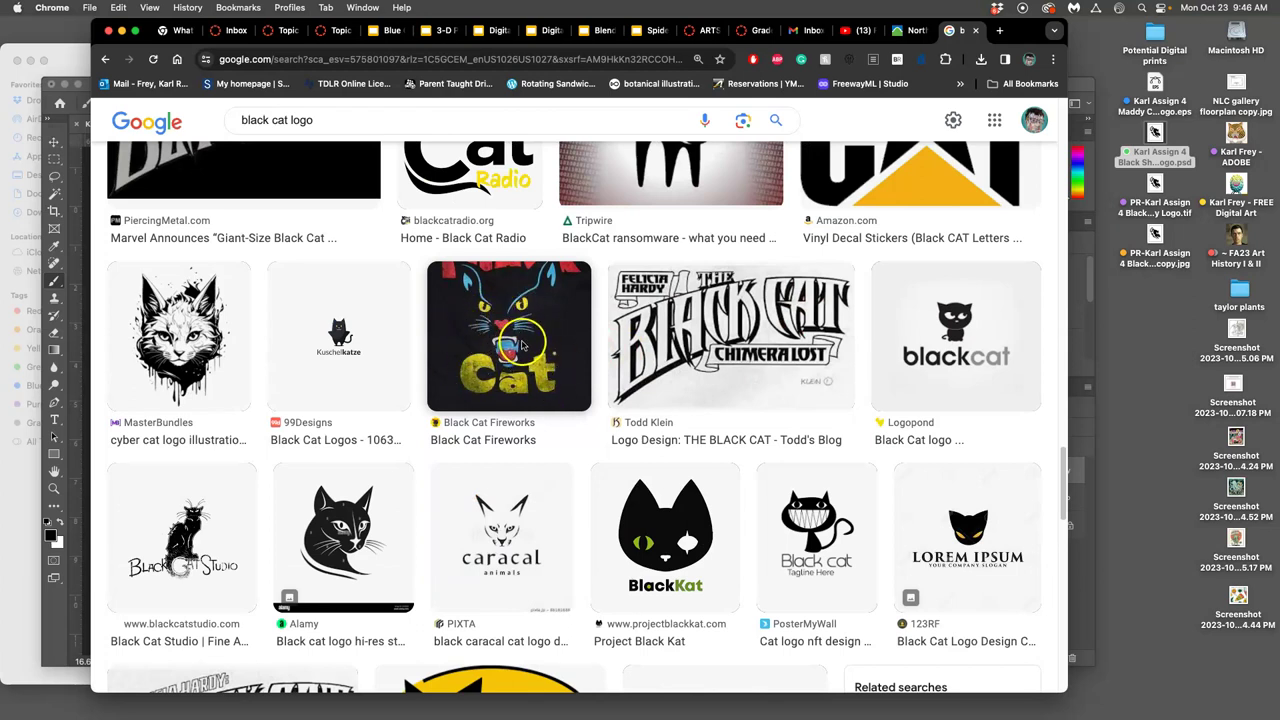
{"action": "scroll", "coordinate": [520, 345], "scroll_direction": "down", "scroll_amount": 15}
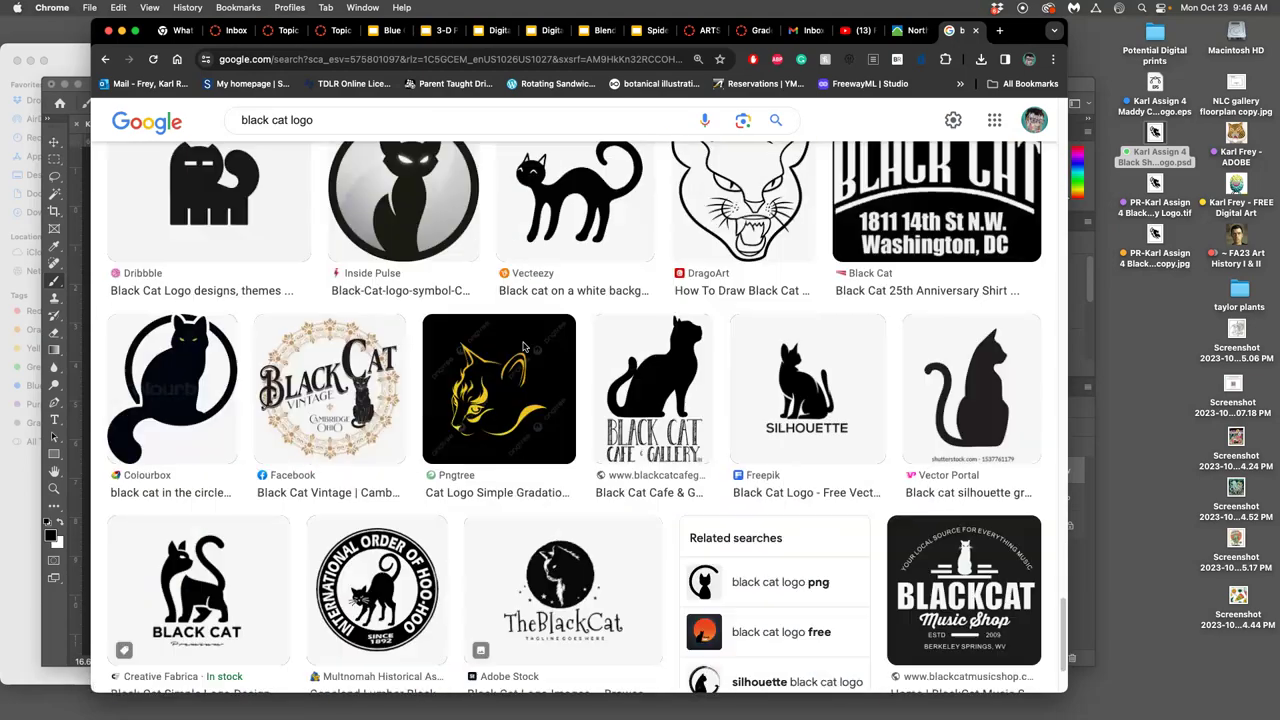
{"action": "scroll", "coordinate": [522, 347], "scroll_direction": "down", "scroll_amount": 15}
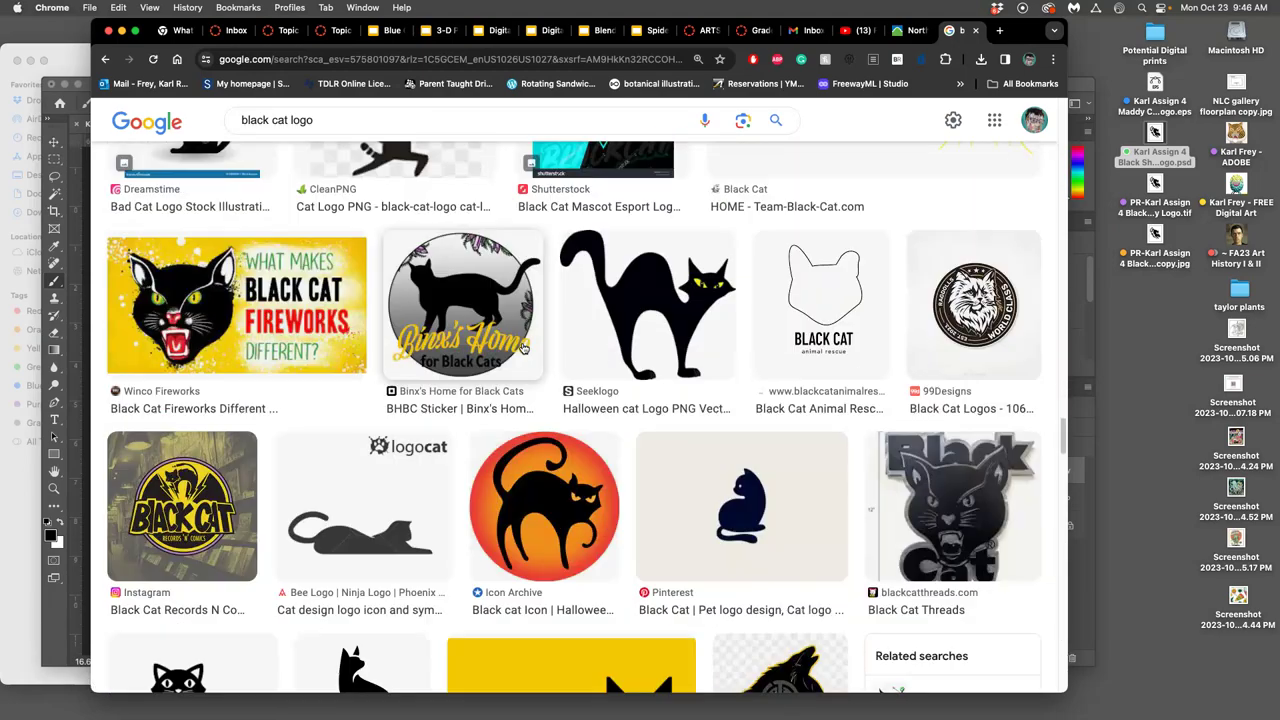
{"action": "scroll", "coordinate": [522, 347], "scroll_direction": "down", "scroll_amount": 15}
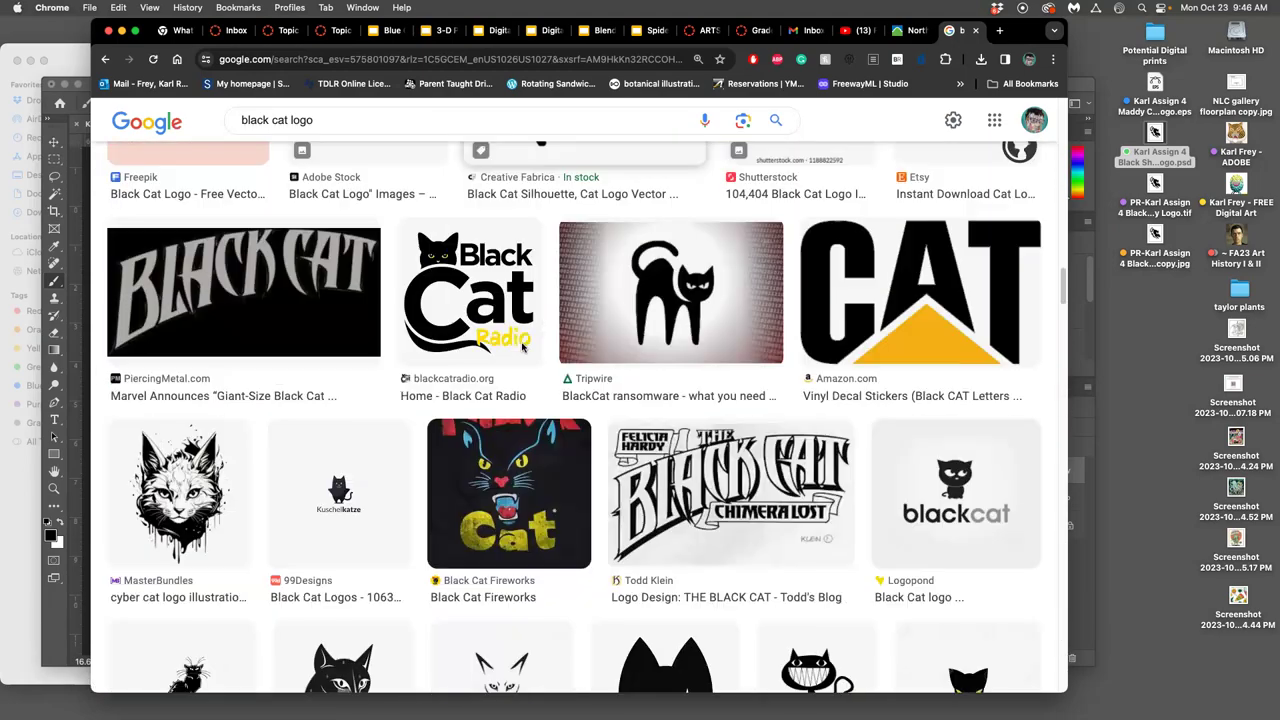
{"action": "left_click", "coordinate": [534, 467]}
{"action": "left_click_drag", "start_coordinate": [525, 475], "coordinate": [81, 95]}
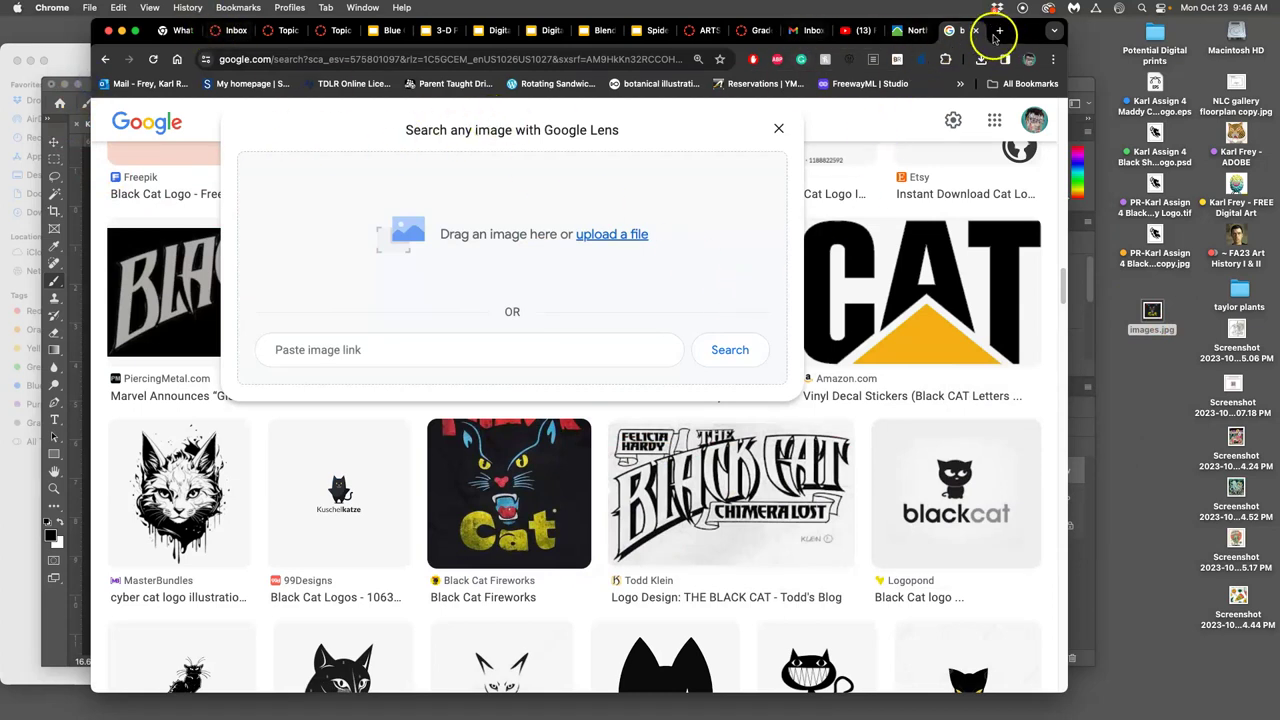
Search Google Images for 'black cat logo color' and browse the results
{"action": "left_click", "coordinate": [870, 129]}
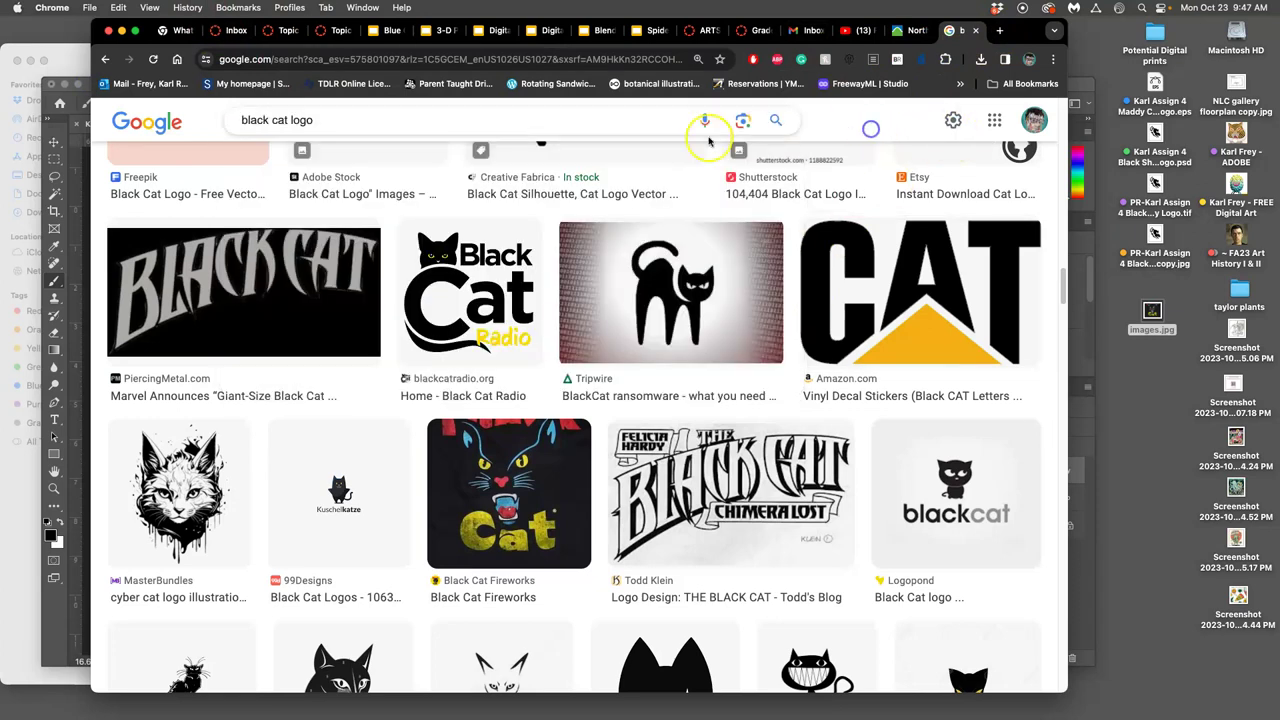
{"action": "left_click", "coordinate": [326, 122]}
{"action": "type", "text": "color"}
{"action": "key", "text": "Return"}
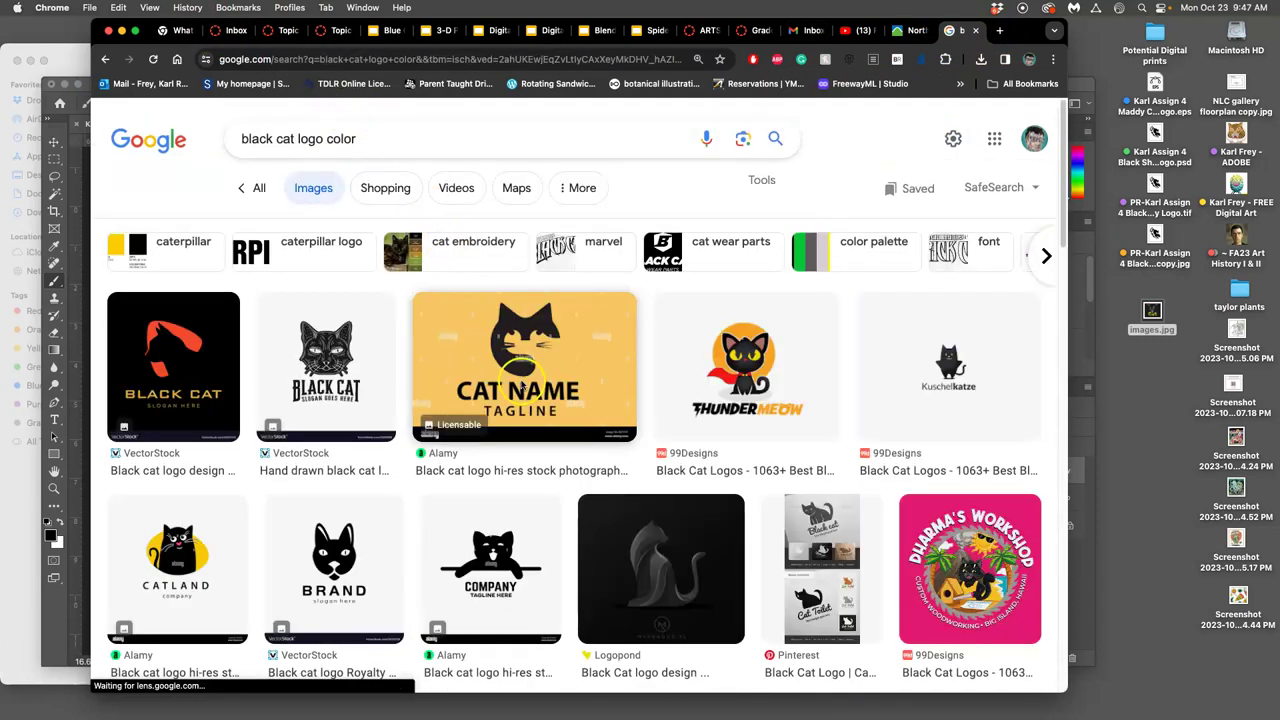
{"action": "scroll", "coordinate": [520, 385], "scroll_direction": "down", "scroll_amount": 1}
{"action": "scroll", "coordinate": [520, 385], "scroll_direction": "down", "scroll_amount": 15}
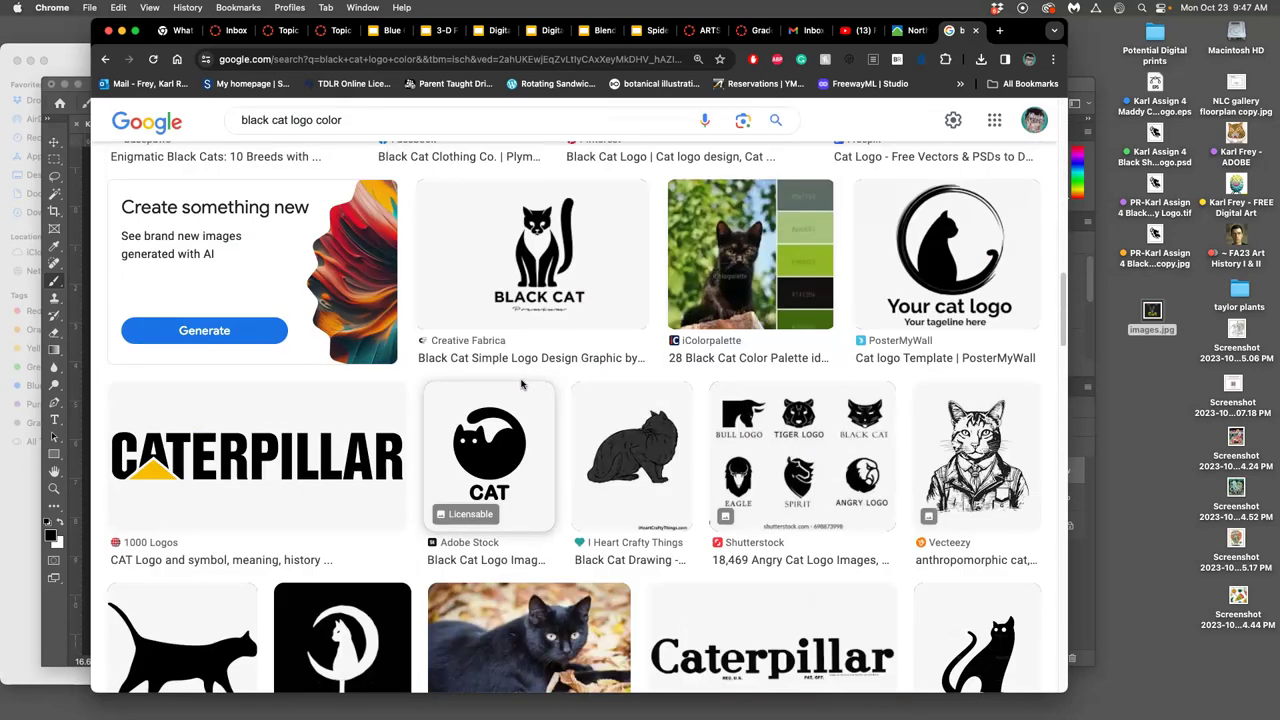
{"action": "scroll", "coordinate": [520, 383], "scroll_direction": "down", "scroll_amount": 12}
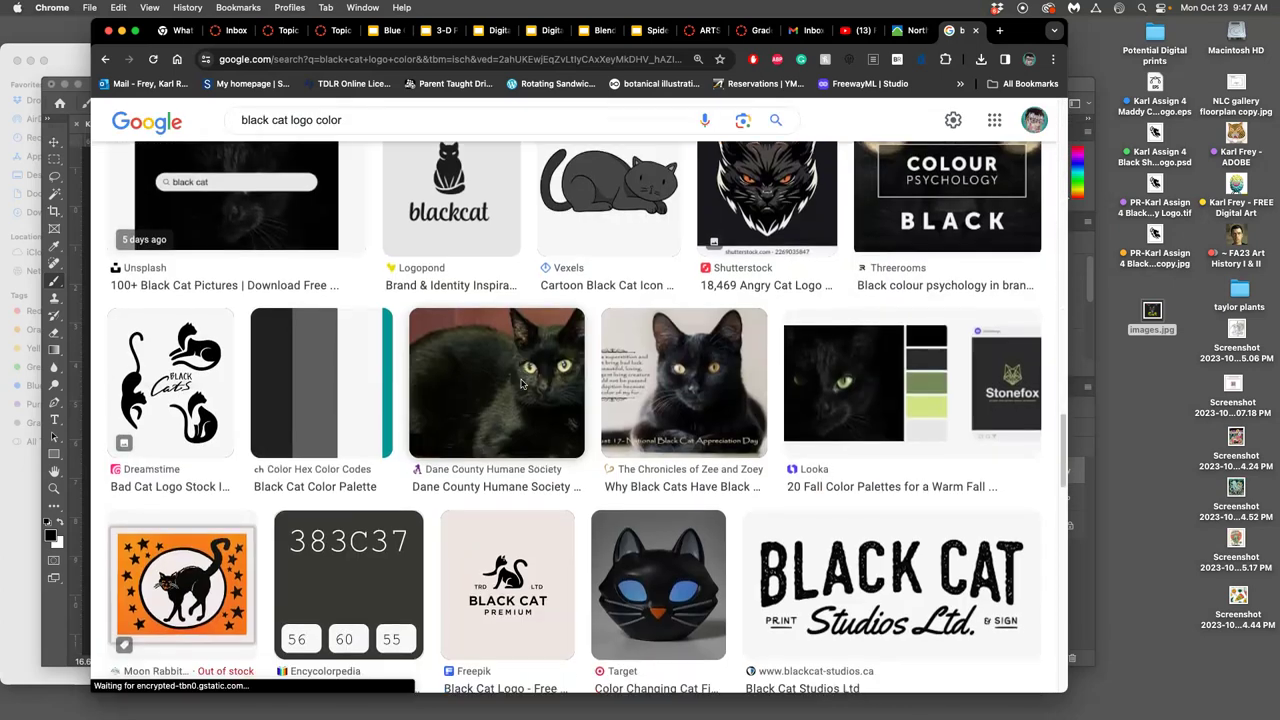
{"action": "scroll", "coordinate": [540, 358], "scroll_direction": "up", "scroll_amount": 1}
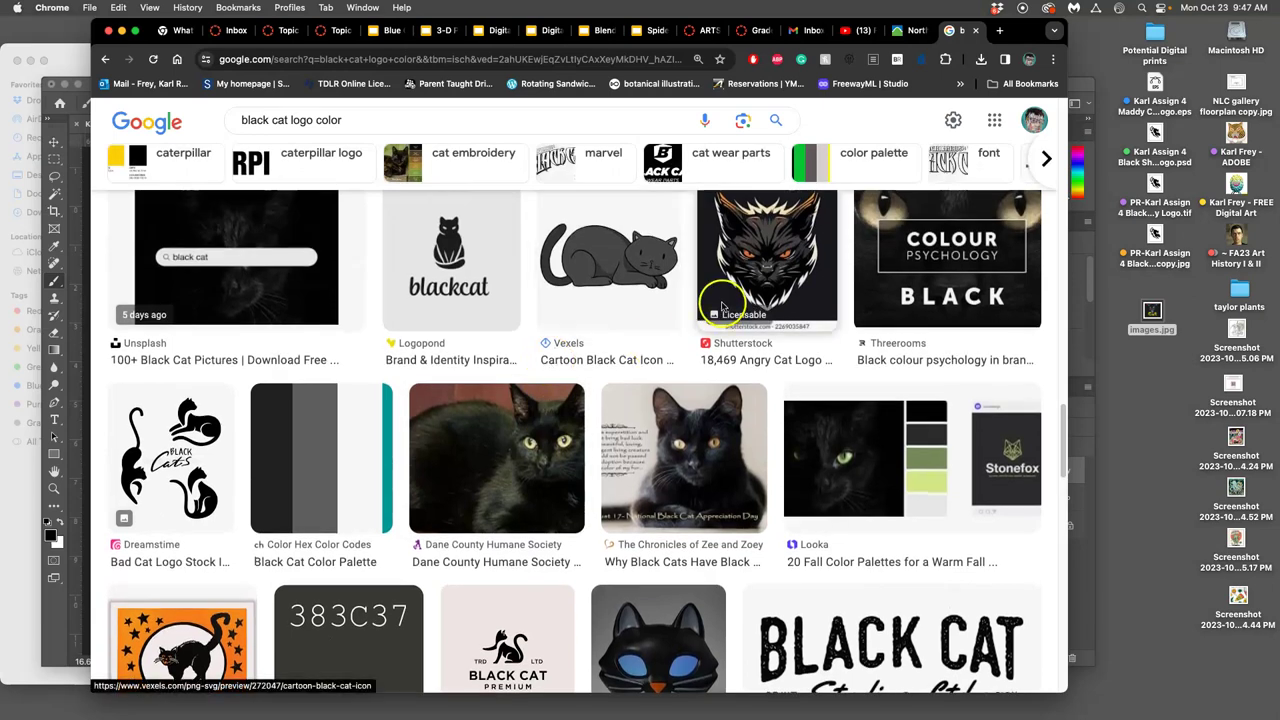
{"action": "scroll", "coordinate": [720, 315], "scroll_direction": "down", "scroll_amount": 12}
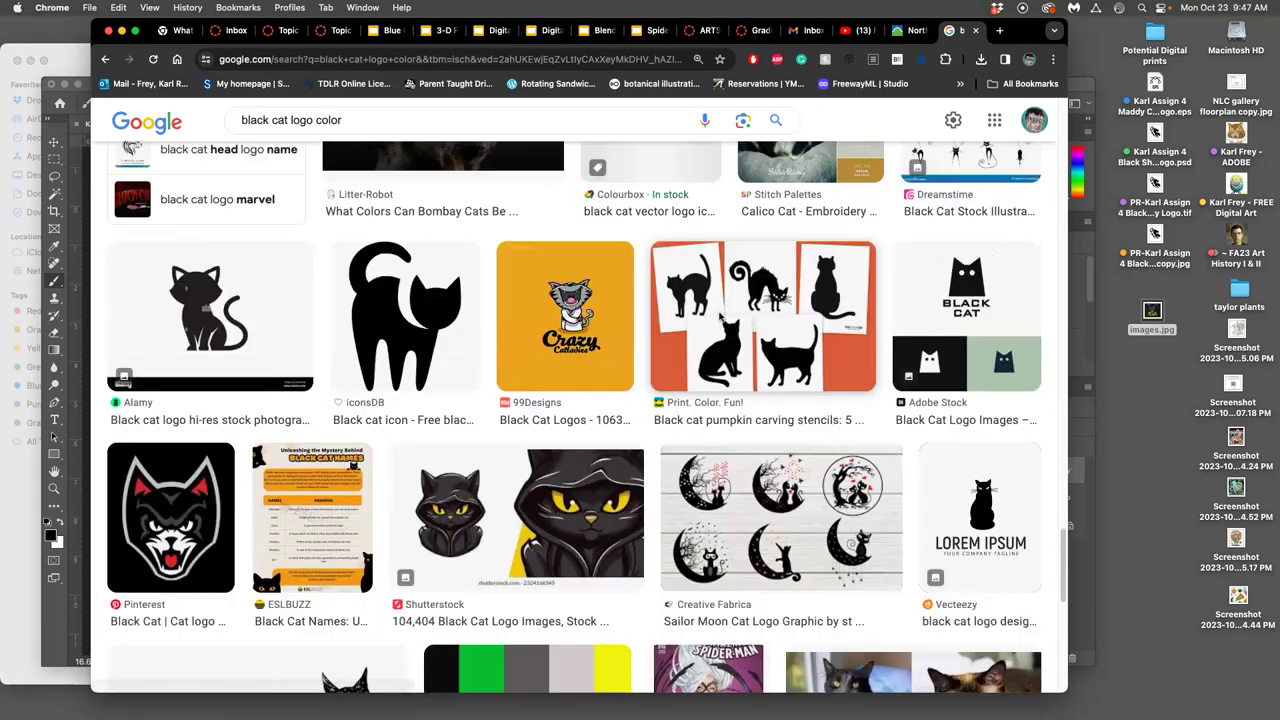
{"action": "scroll", "coordinate": [700, 315], "scroll_direction": "up", "scroll_amount": 20}
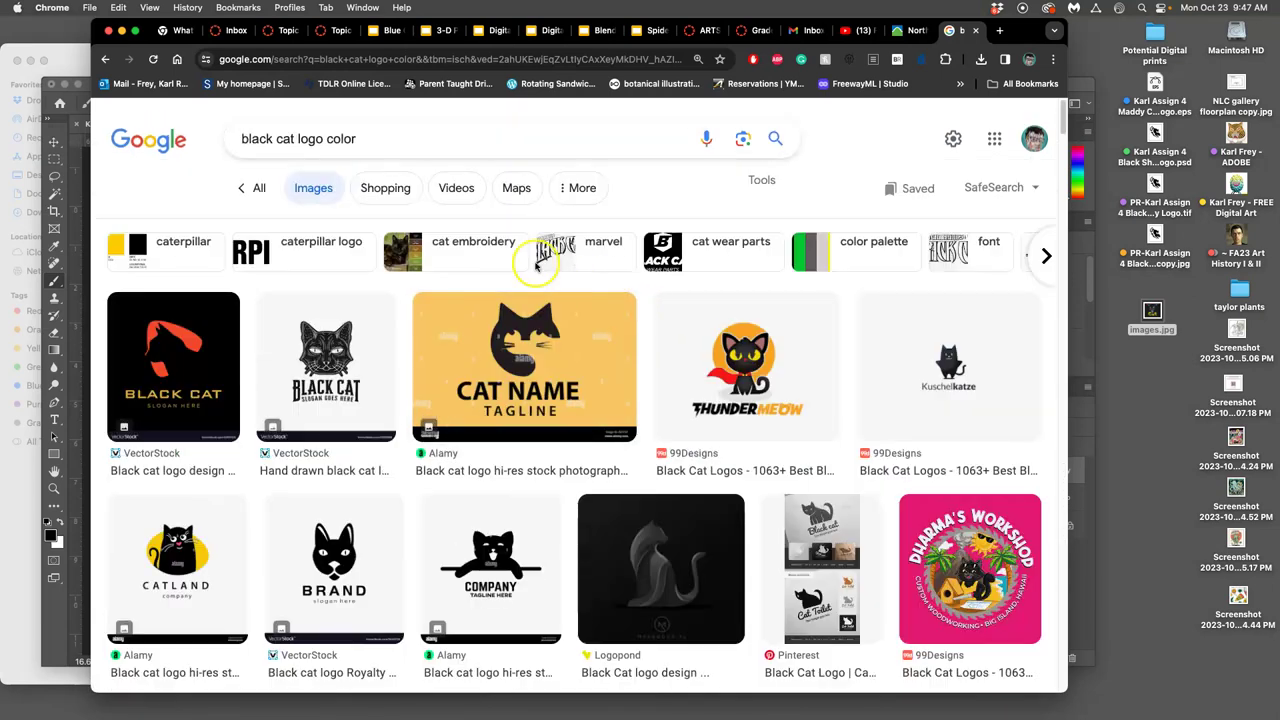
Change the search to 'devil cat logo color', then return to the Photoshop logo document
{"action": "double_click", "coordinate": [248, 140]}
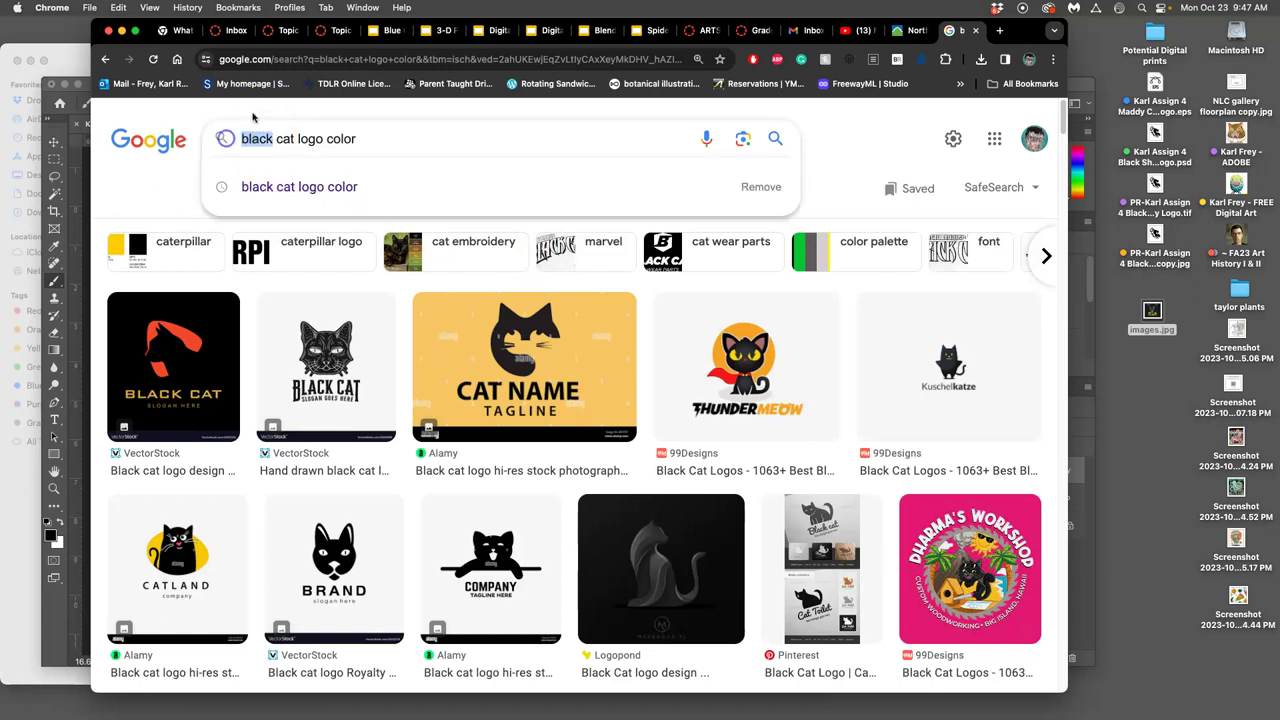
{"action": "type", "text": "devi"}
{"action": "key", "text": "Return"}
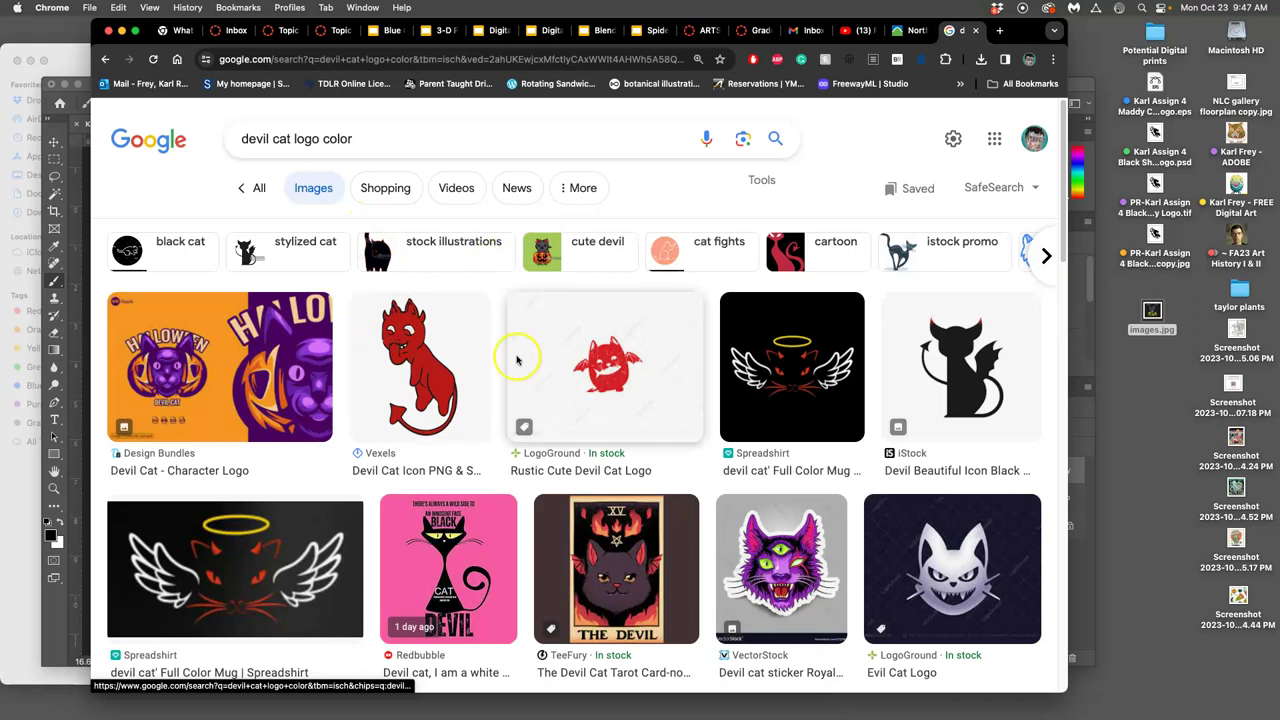
{"action": "scroll", "coordinate": [420, 372], "scroll_direction": "down", "scroll_amount": 2}
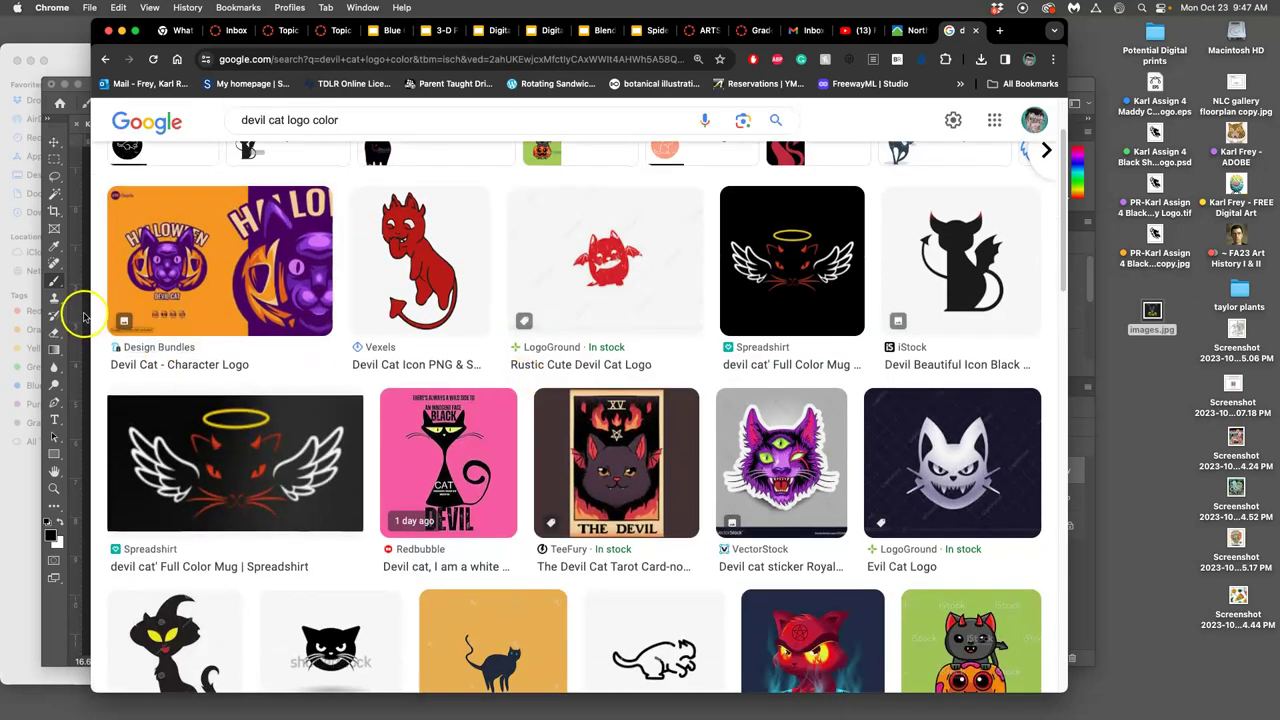
{"action": "left_click", "coordinate": [84, 316]}
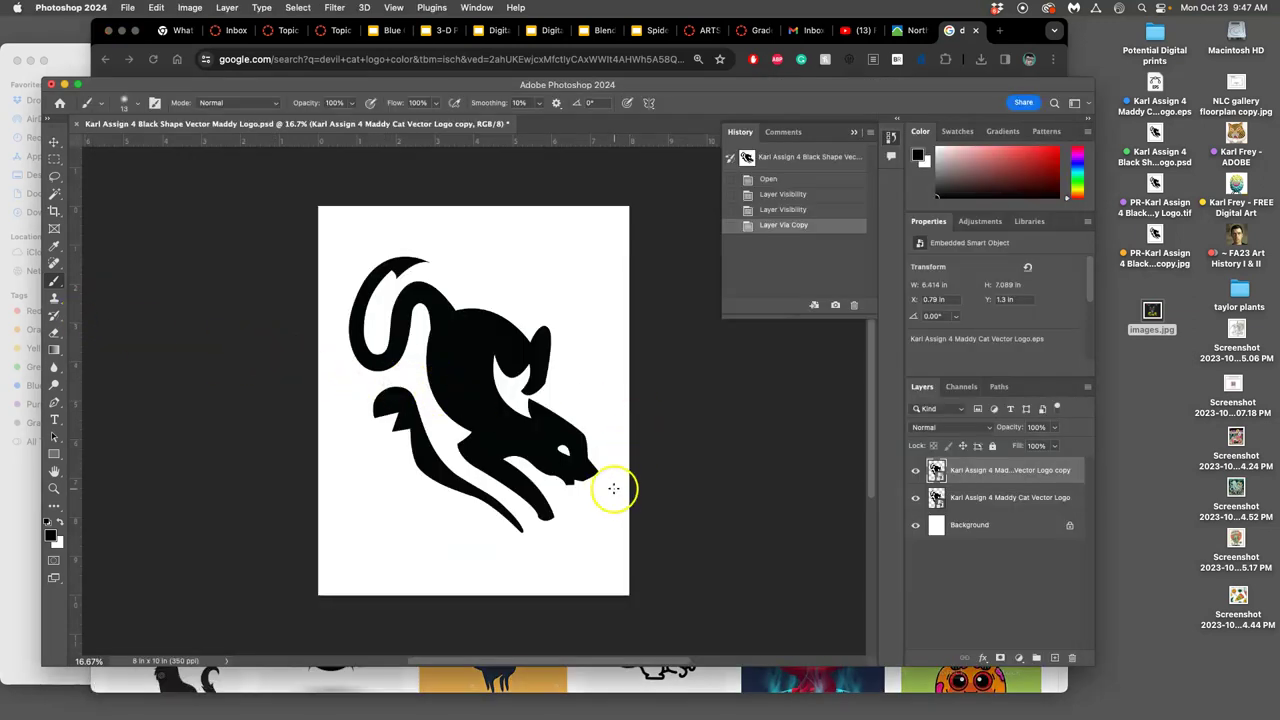
Add a dark red (#a32121) Color Overlay layer style to the copied cat logo layer
{"action": "double_click", "coordinate": [1074, 480]}
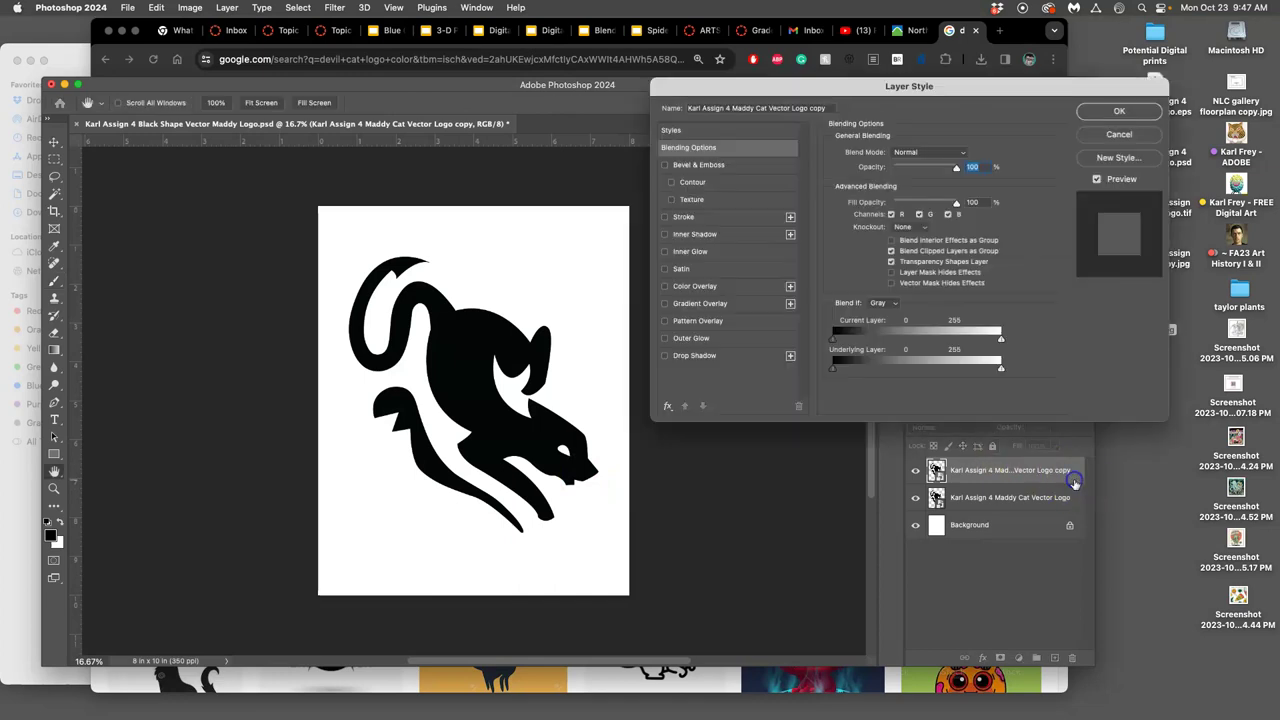
{"action": "left_click", "coordinate": [665, 287]}
{"action": "left_click", "coordinate": [730, 288]}
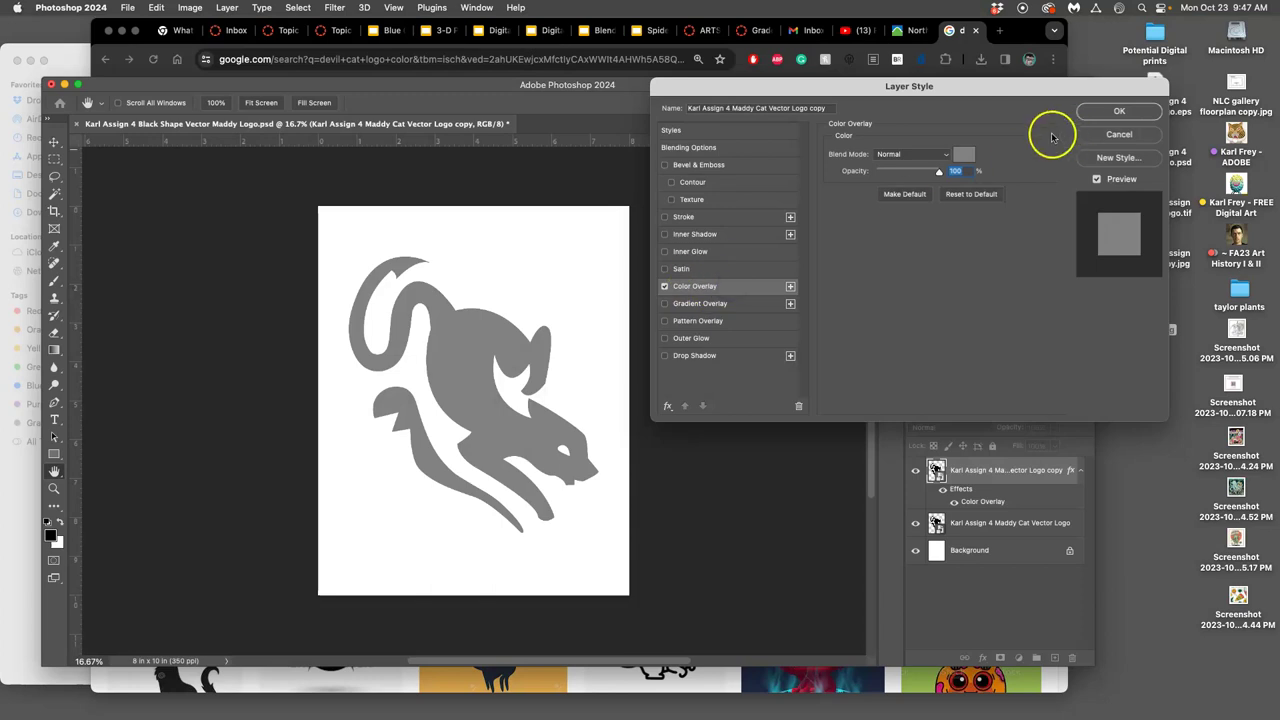
{"action": "left_click", "coordinate": [963, 155]}
{"action": "mouse_move", "coordinate": [620, 295]}
{"action": "left_mouse_down"}
{"action": "mouse_move", "coordinate": [583, 323]}
{"action": "mouse_move", "coordinate": [604, 335]}
{"action": "left_mouse_up"}
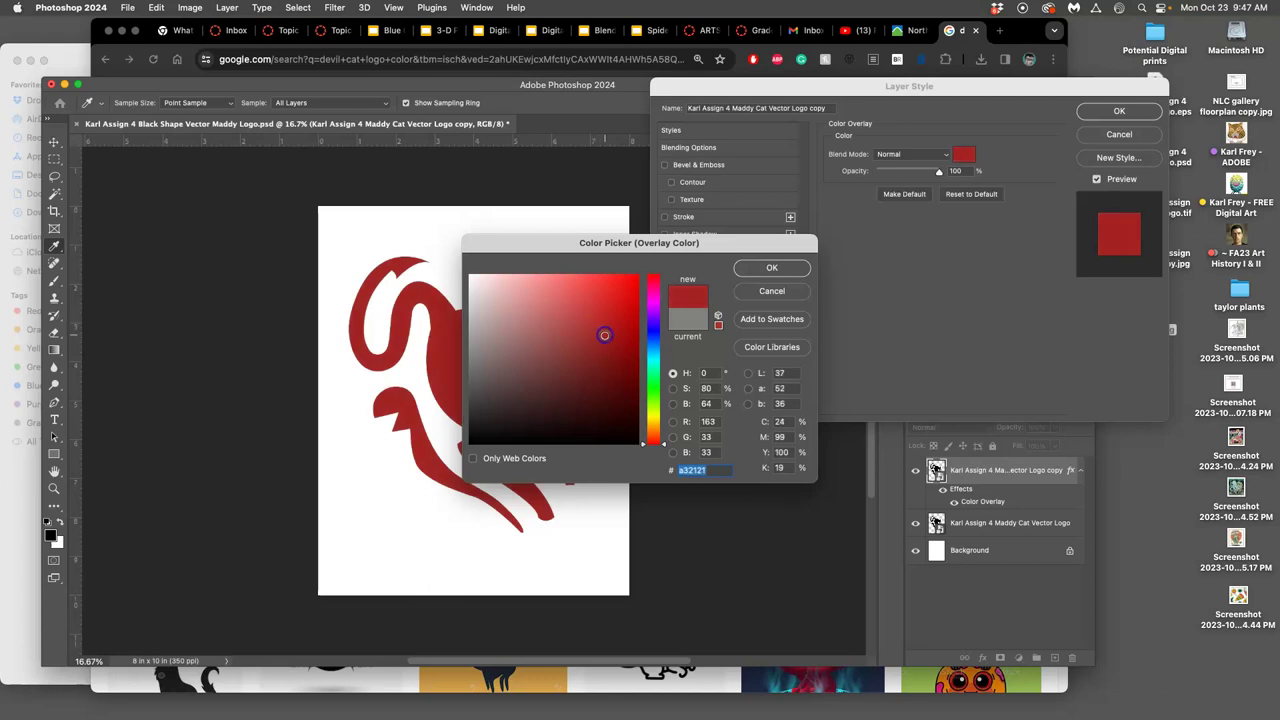
{"action": "left_click", "coordinate": [761, 269]}
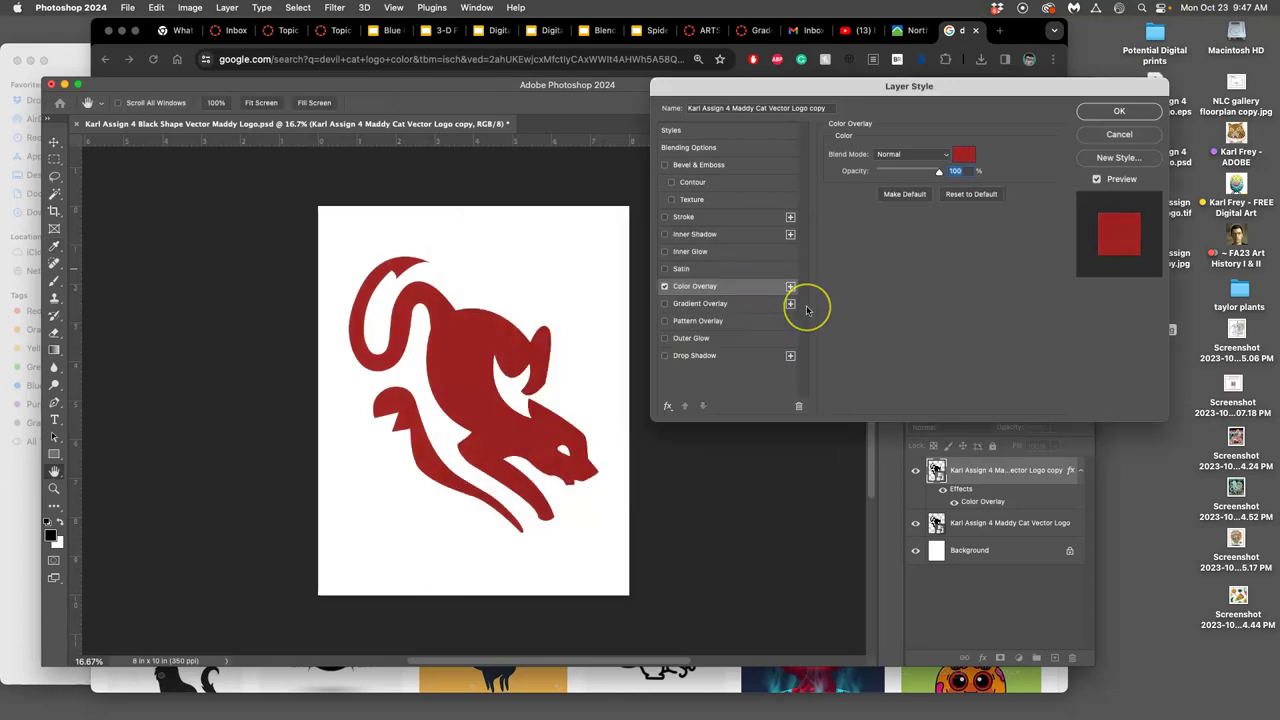